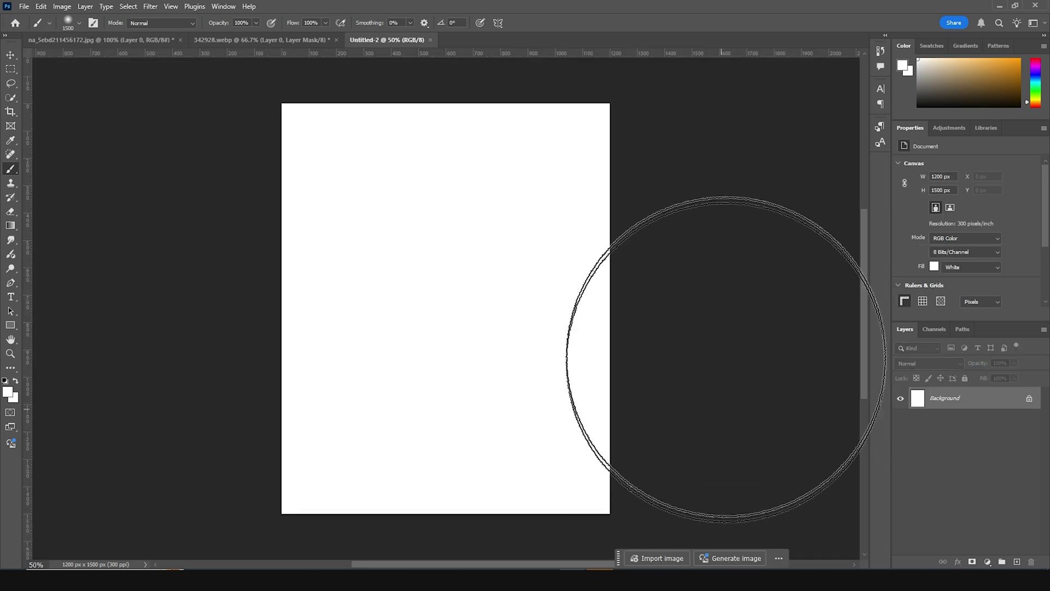
- Copy the masked race car from the 342928.webp document into the blank poster and convert its layer to a smart object
key(v)
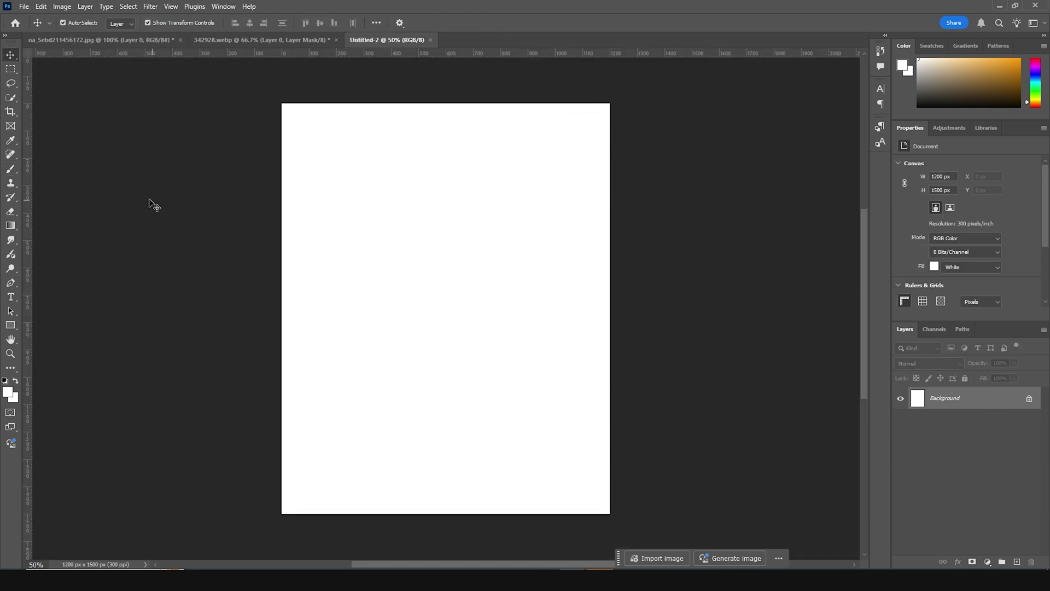
click(200, 41)
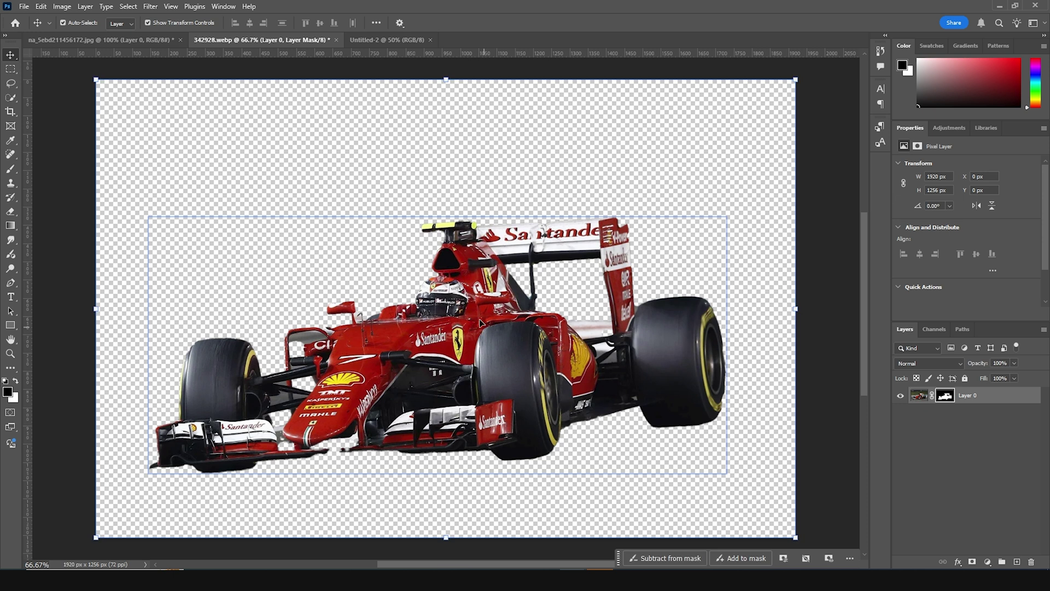
drag(487, 305, 464, 347)
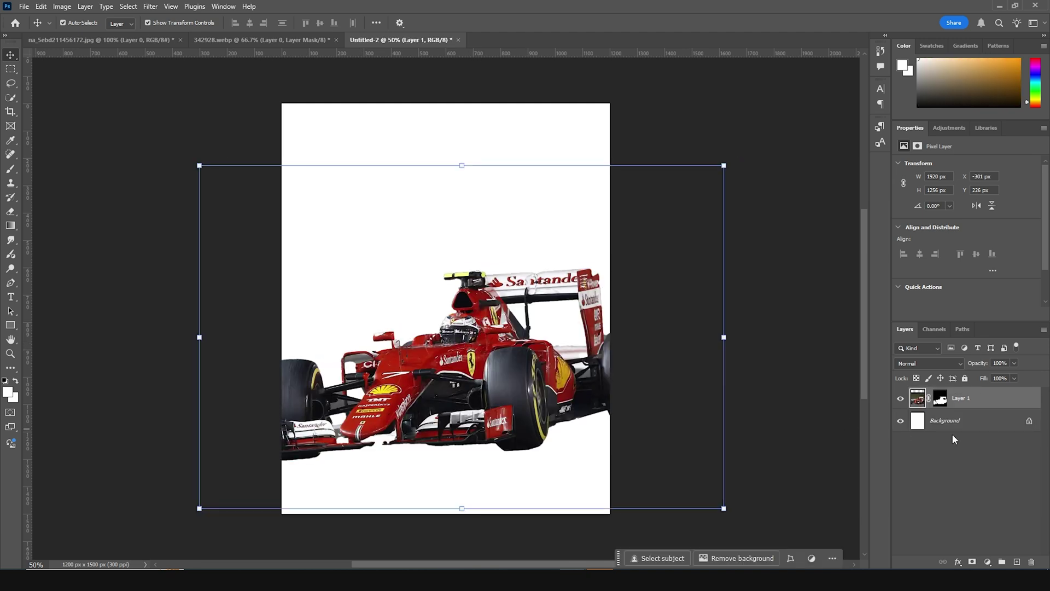
right_click(999, 399)
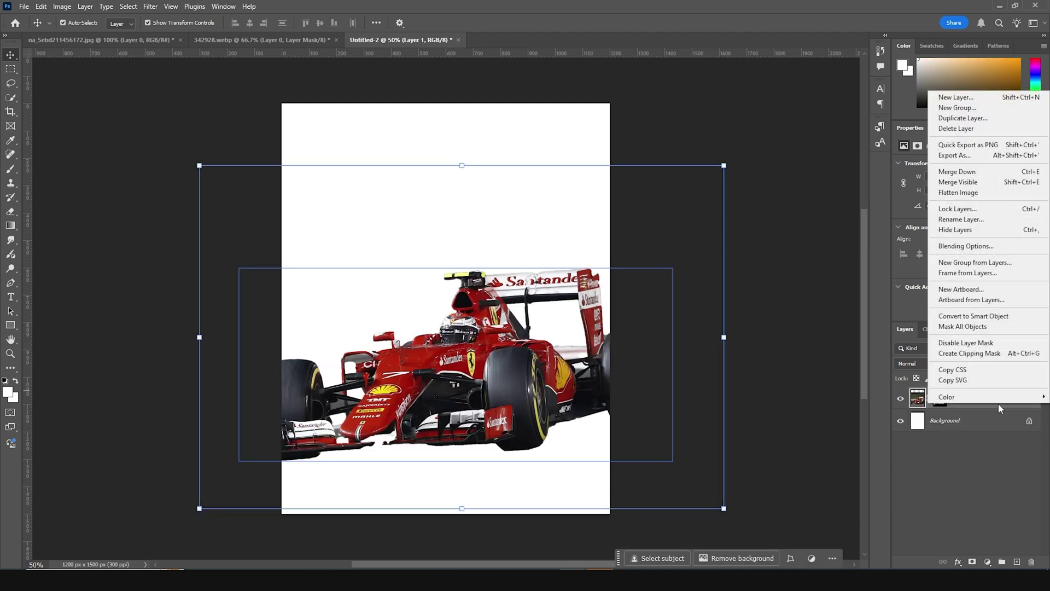
click(978, 316)
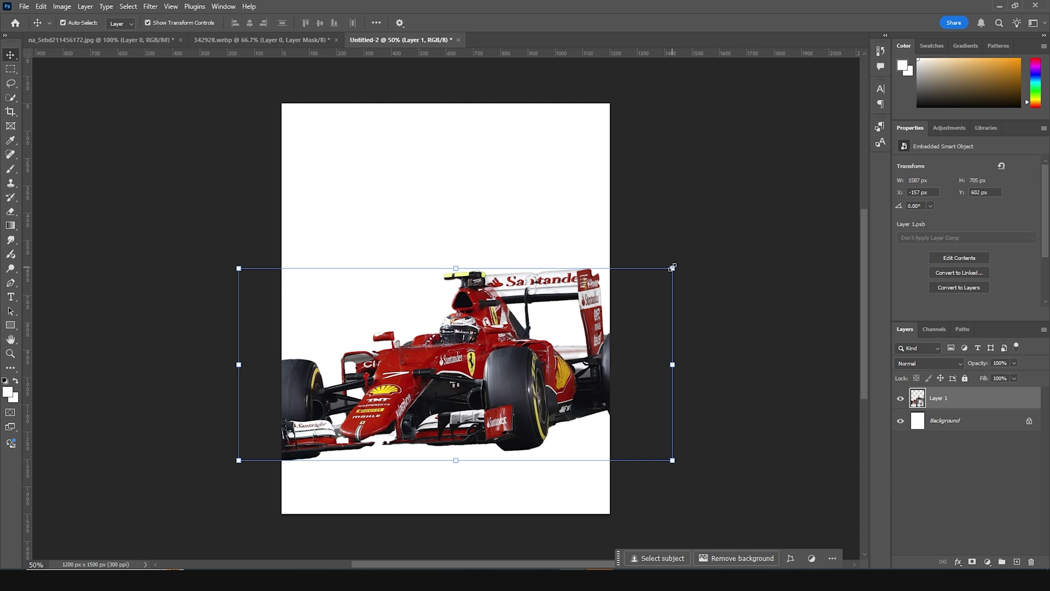
- Scale the race car to about 71% and place it in the lower part of the poster
drag(672, 267, 611, 298)
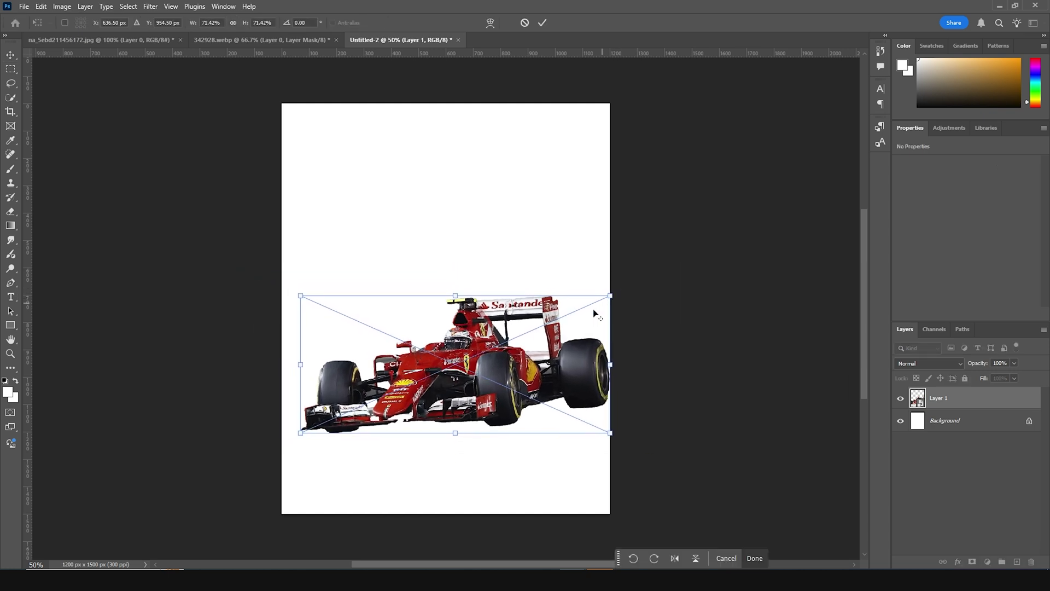
drag(514, 384, 504, 407)
key(Return)
click(900, 455)
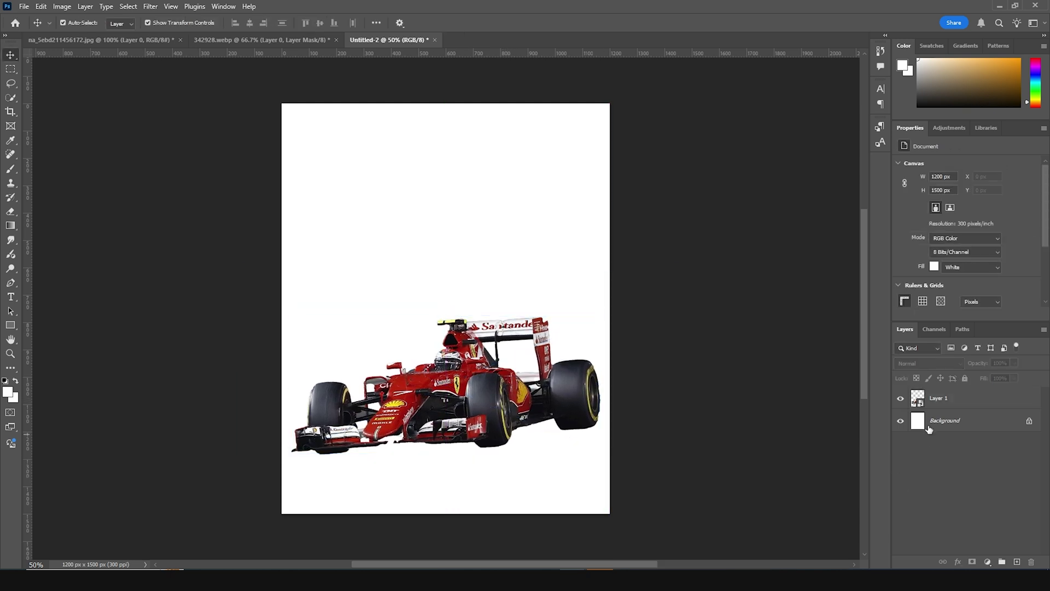
- Add a dark grey 383737 solid color fill above the Background layer and name it bg
click(928, 427)
click(987, 562)
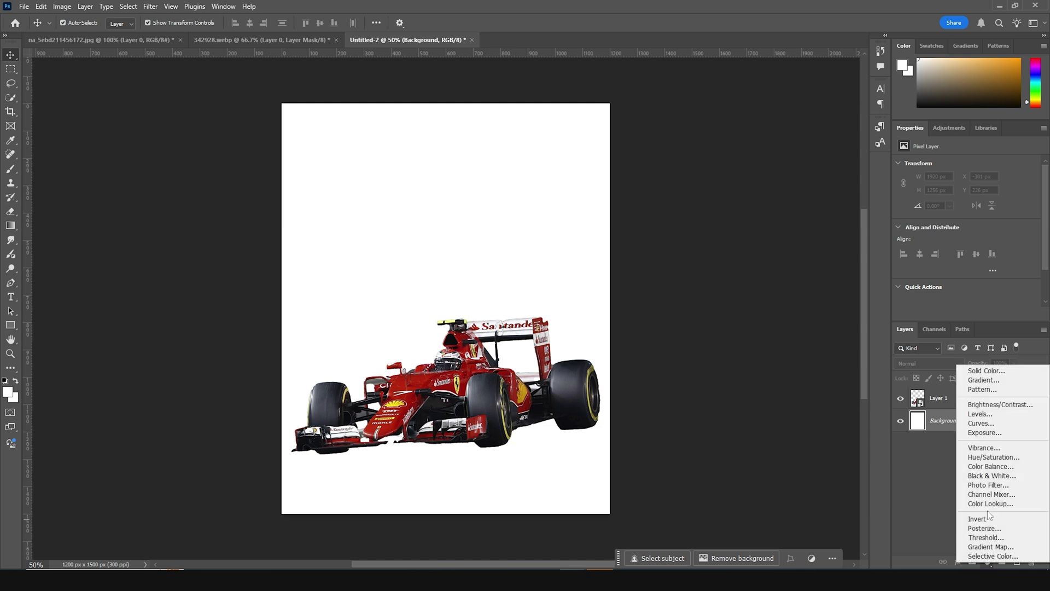
click(976, 374)
click(734, 357)
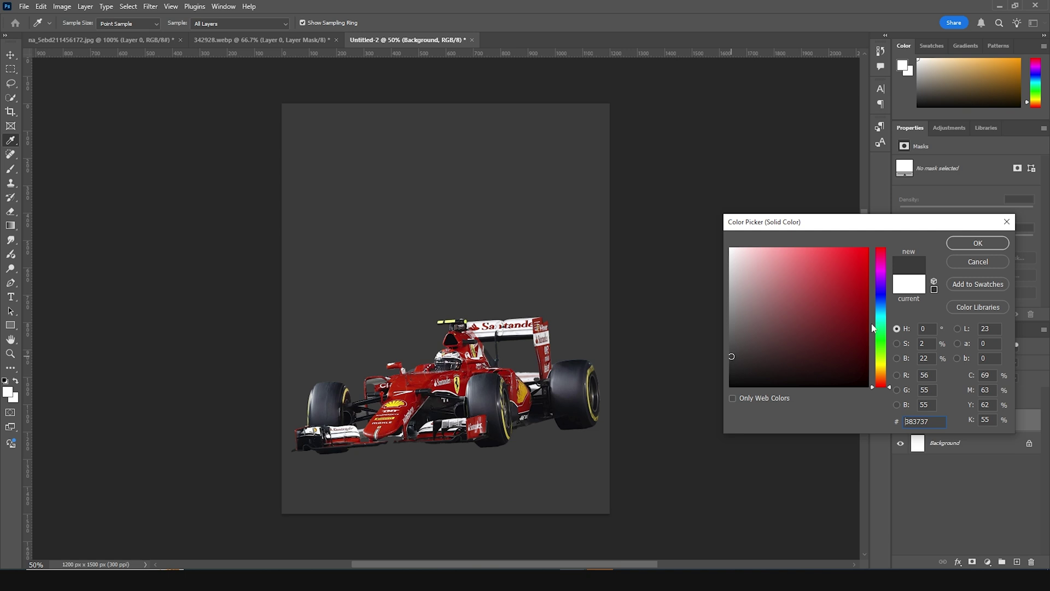
click(977, 245)
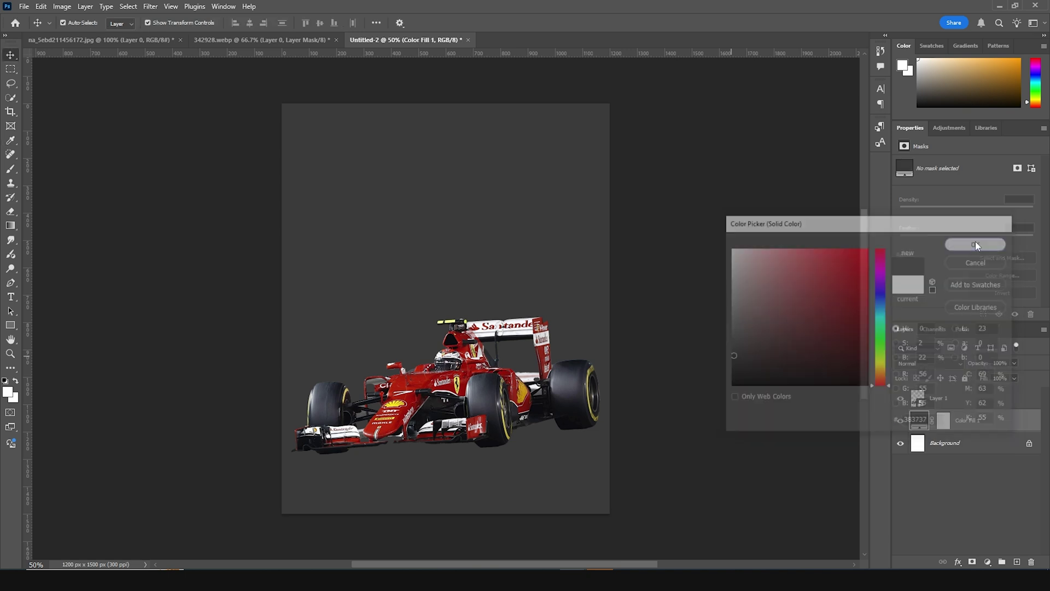
double_click(970, 421)
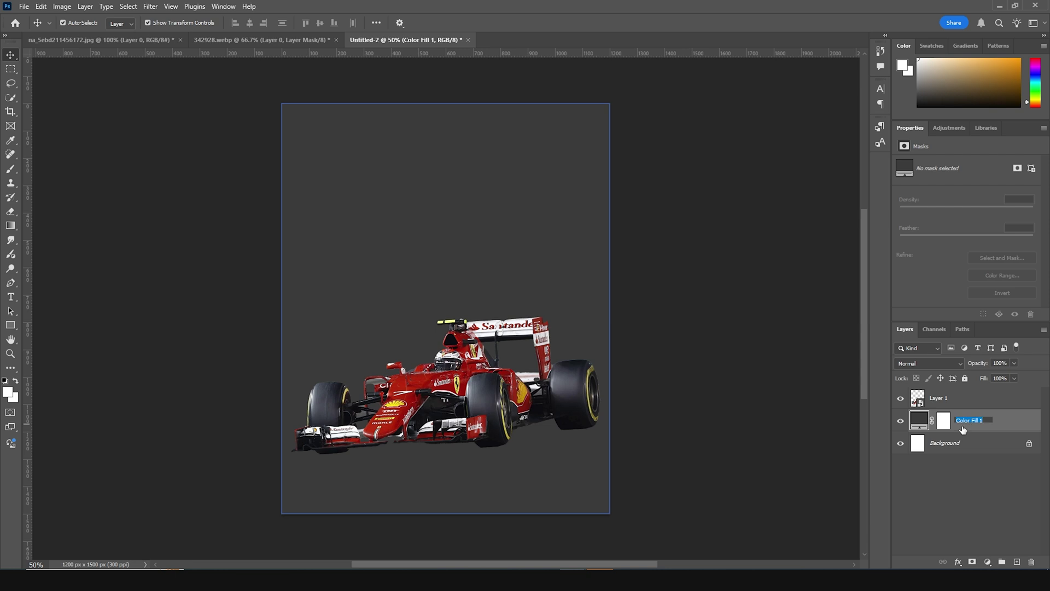
text(bo)
click(965, 460)
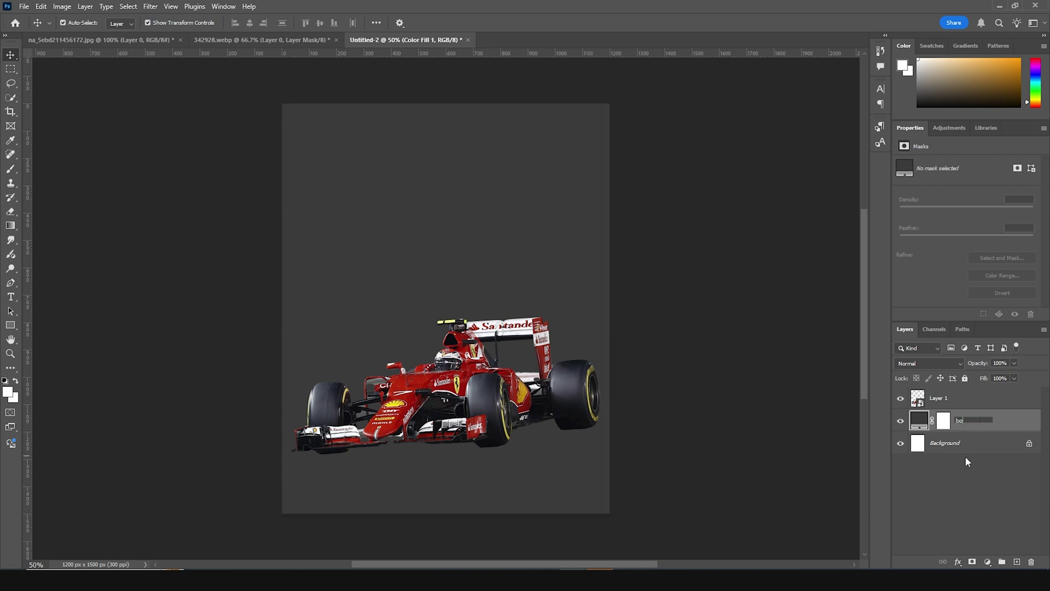
- Place the wp6599407 night-sky image at about 11.6% scale, rotate it about -11°, and stack it below the car layer
drag(0, 372, 439, 244)
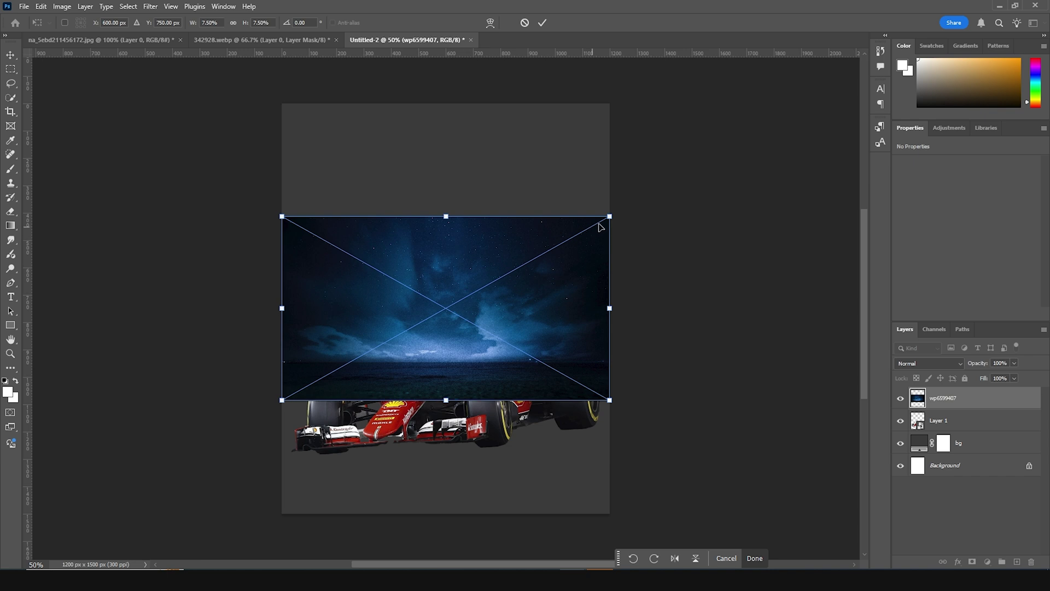
drag(612, 216, 708, 176)
drag(742, 139, 680, 98)
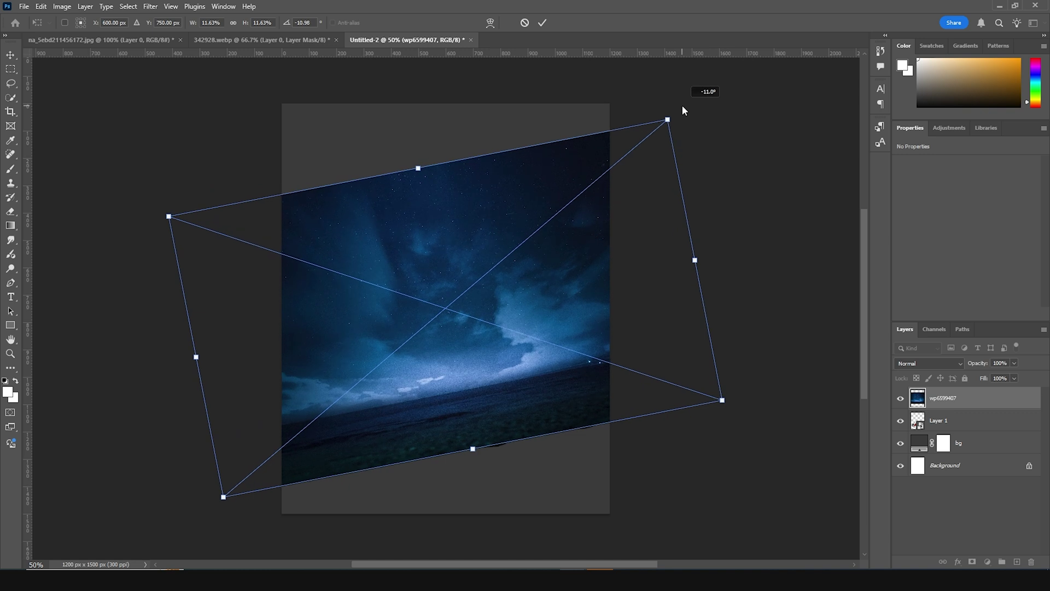
drag(548, 291, 511, 286)
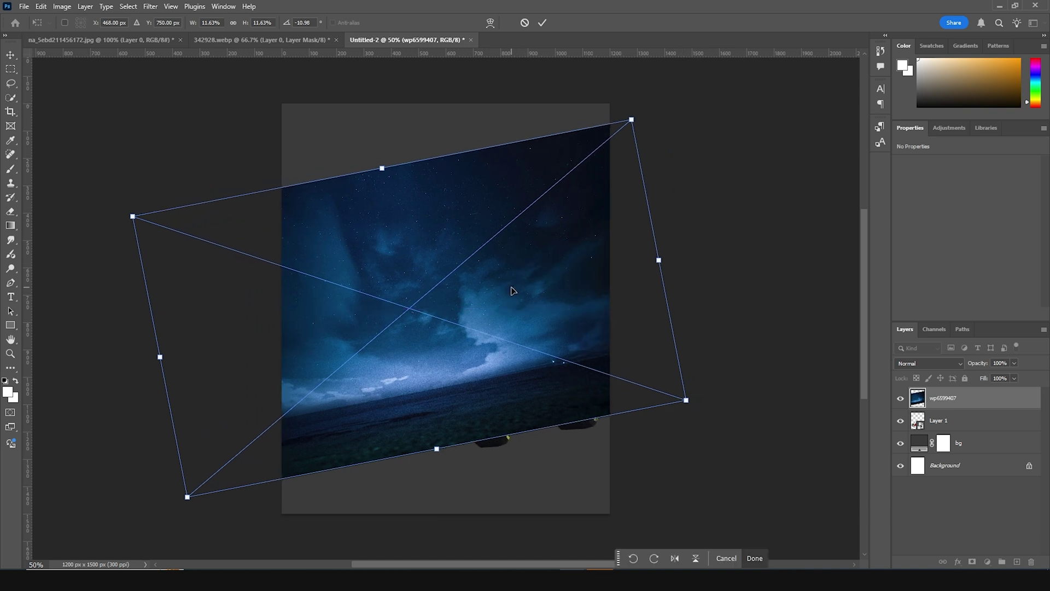
key(Return)
drag(903, 422, 908, 389)
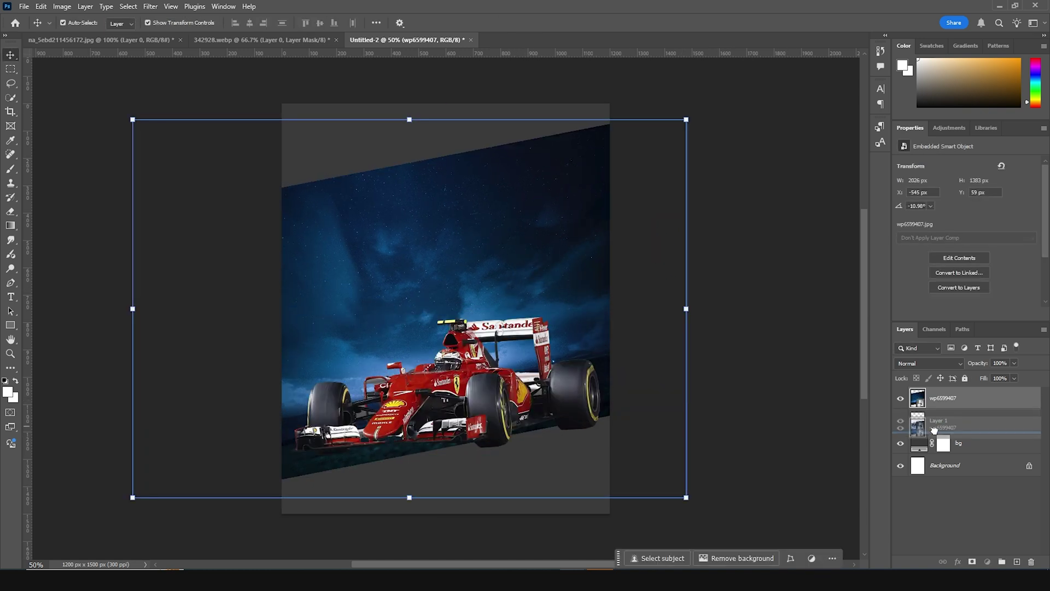
mouse_move(468, 264)
mouse_down()
mouse_move(471, 239)
mouse_move(472, 260)
mouse_up()
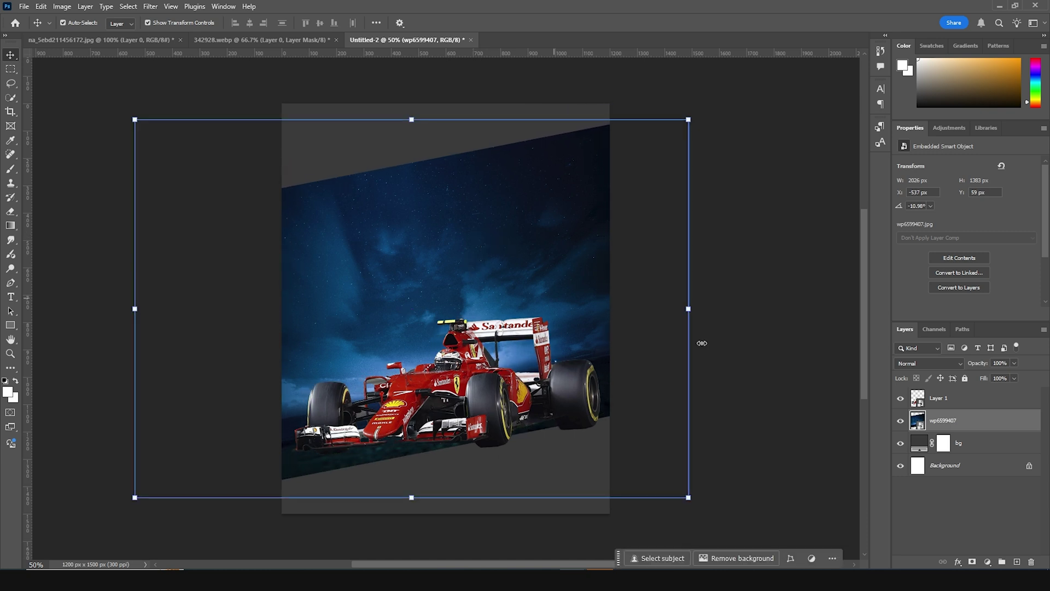
- Tilt the race car about -5° to follow the sloped horizon and reselect the sky layer
click(725, 385)
click(569, 389)
click(917, 428)
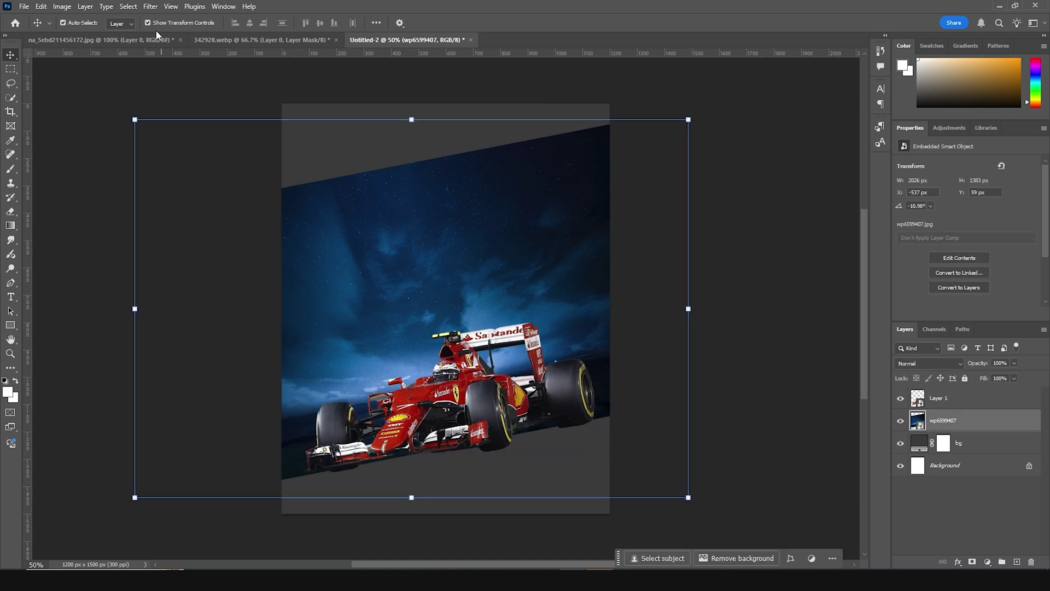
- Bring the cut-out driver portrait into the poster behind the car, tilt it about -5.5°, and fit it large above the car
click(117, 42)
drag(427, 260, 417, 122)
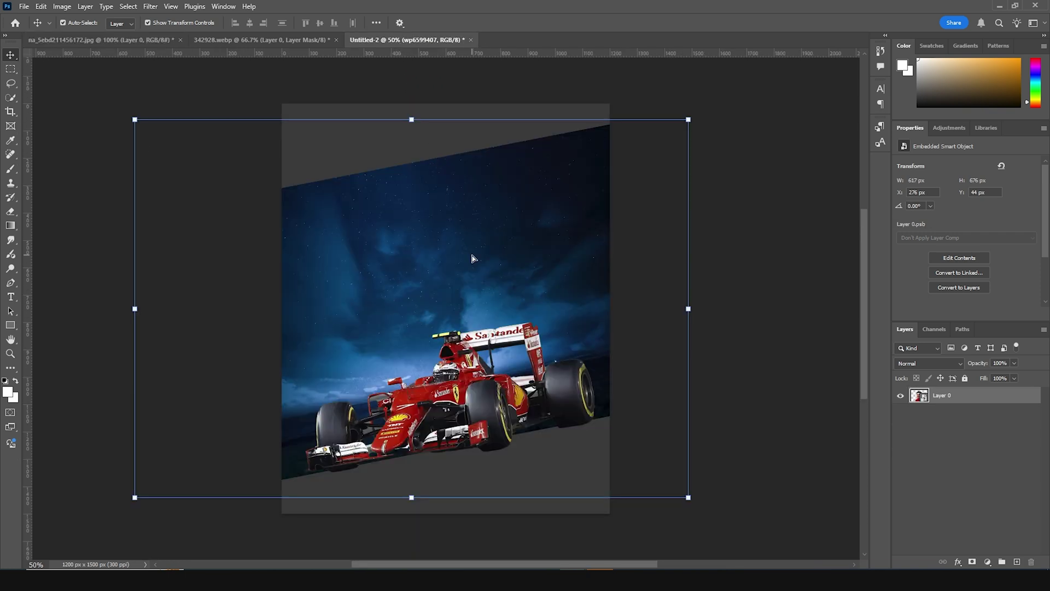
drag(474, 258, 474, 258)
drag(565, 154, 558, 174)
drag(565, 343, 607, 370)
mouse_move(559, 285)
mouse_down()
mouse_move(565, 294)
mouse_move(557, 281)
mouse_up()
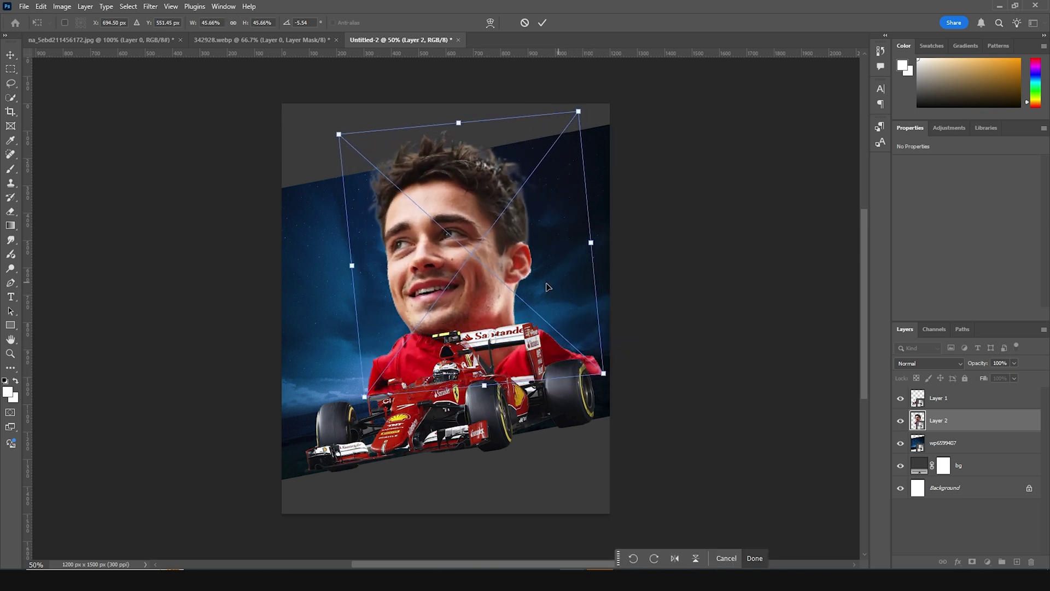
key(Return)
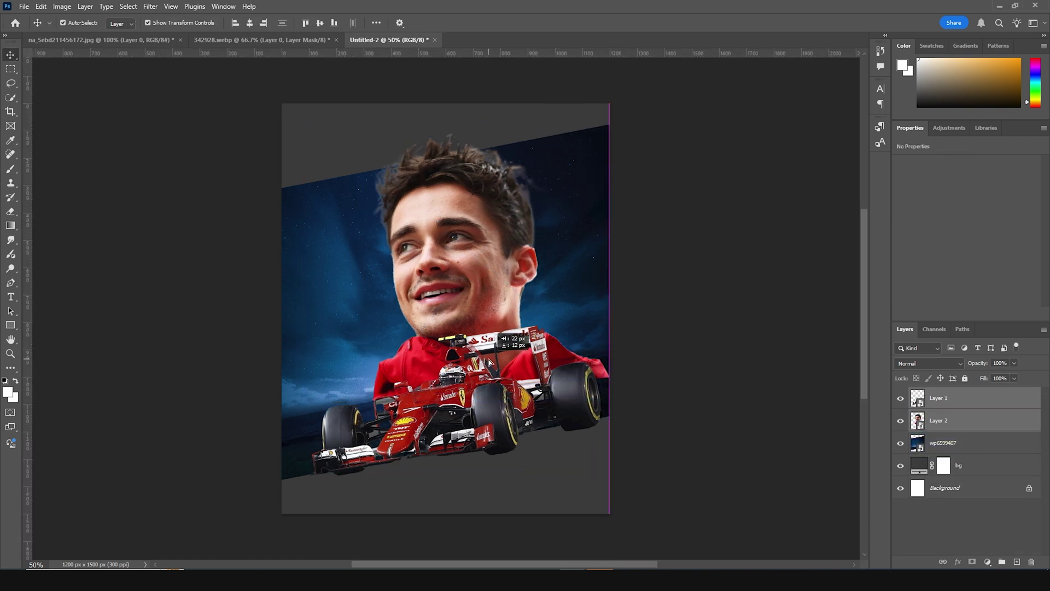
mouse_move(503, 250)
mouse_down()
mouse_move(494, 244)
mouse_move(504, 240)
mouse_up()
mouse_move(565, 219)
mouse_down()
mouse_move(590, 204)
mouse_move(575, 215)
mouse_up()
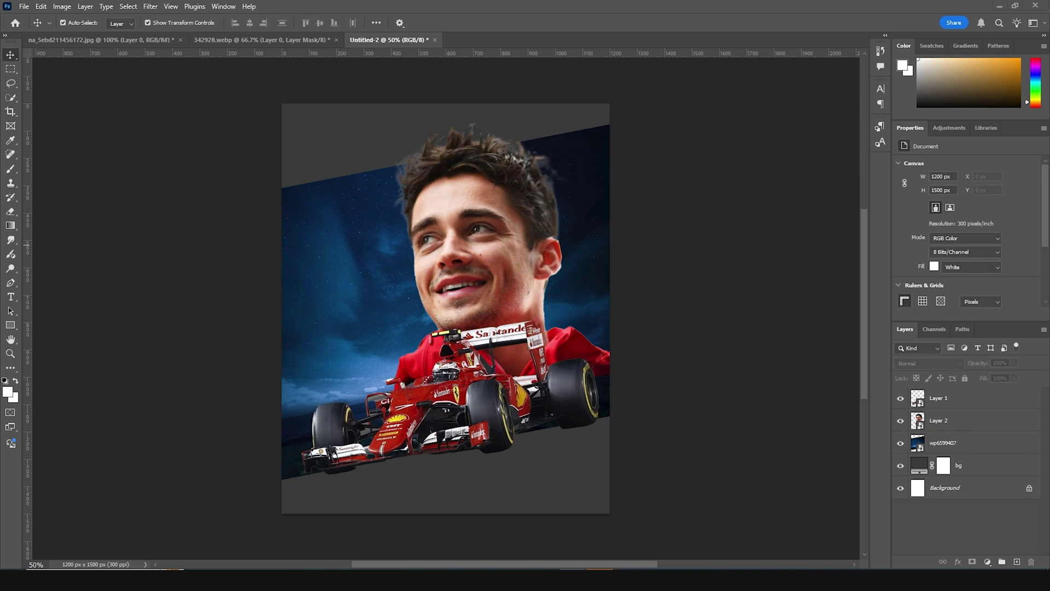
- Place the metal fence image beside the car's front, rotate it about -19°, and stack it below the portrait layer
drag(218, 365, 353, 357)
drag(612, 201, 524, 214)
drag(452, 323, 321, 411)
drag(908, 407, 919, 454)
drag(370, 369, 467, 333)
key(ctrl+z)
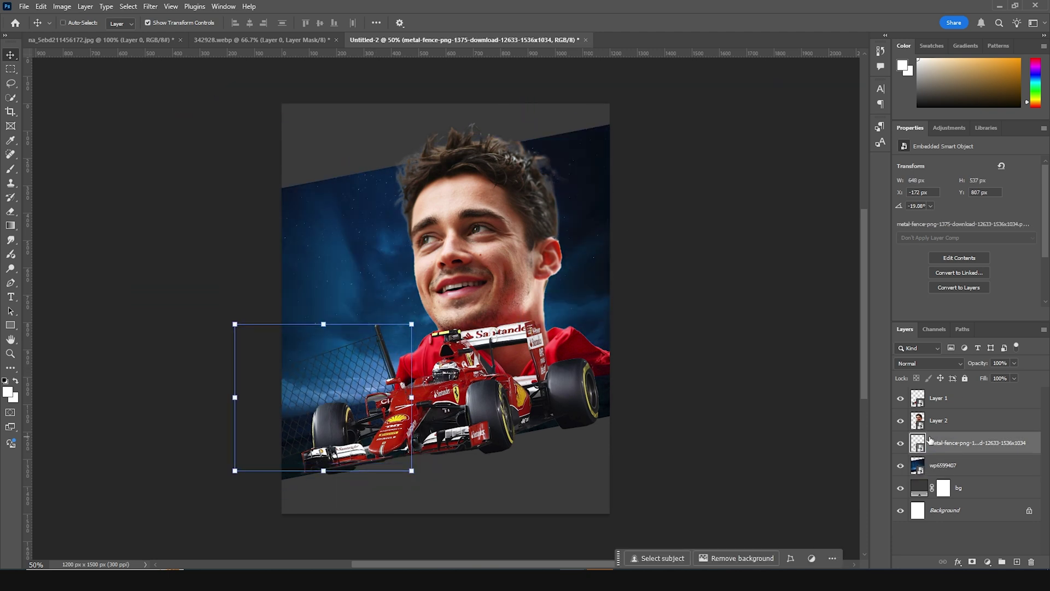
- Duplicate the fence twice and line up the copies along the slope toward the poster's right edge
key(ctrl+j)
key(ctrl+t)
drag(362, 363, 504, 332)
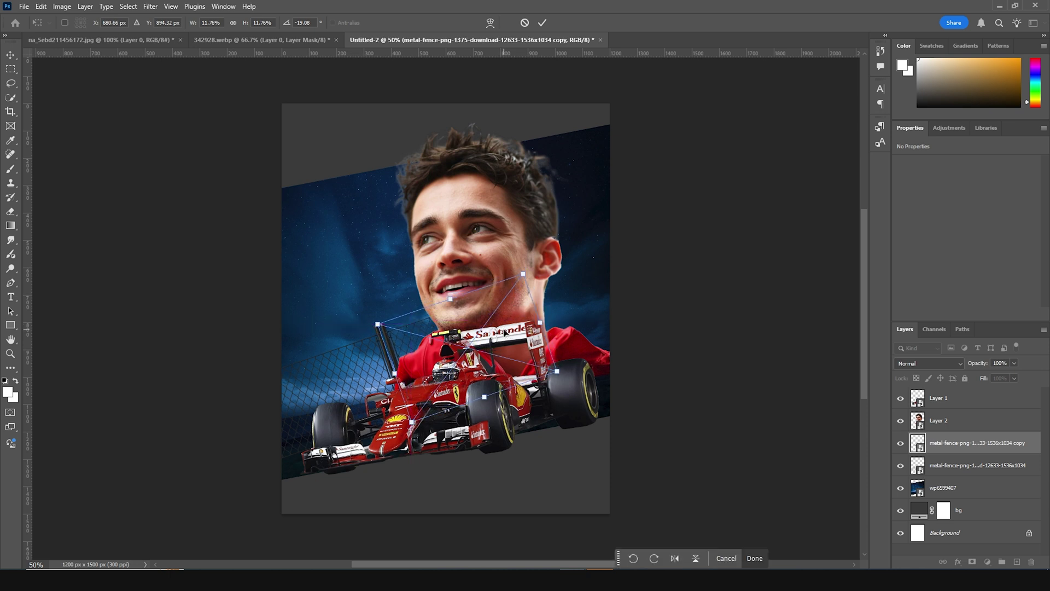
key(Return)
key(ctrl+j)
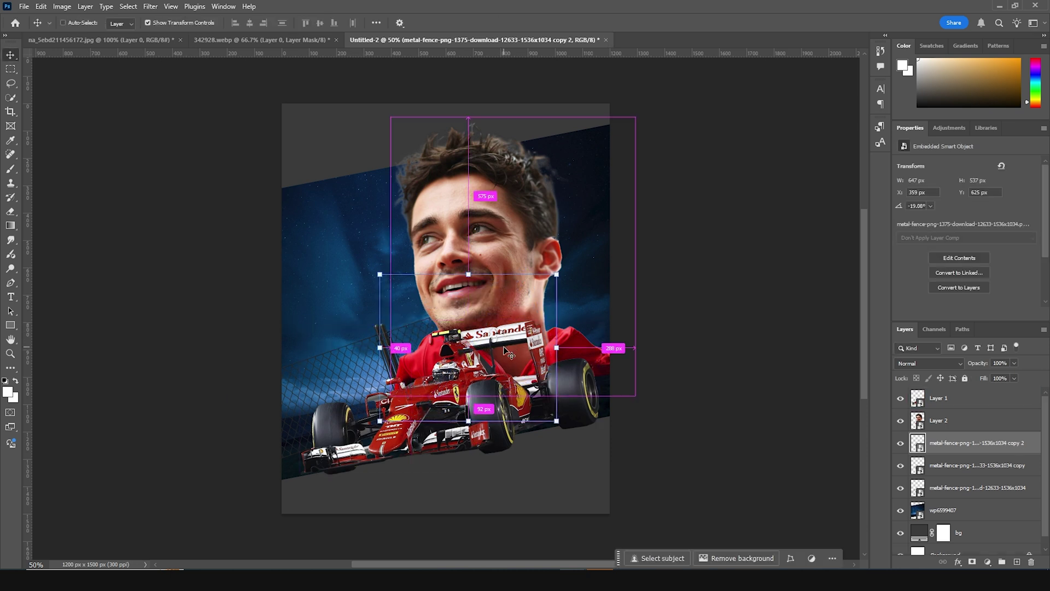
key(ctrl+t)
drag(514, 330, 633, 300)
key(Return)
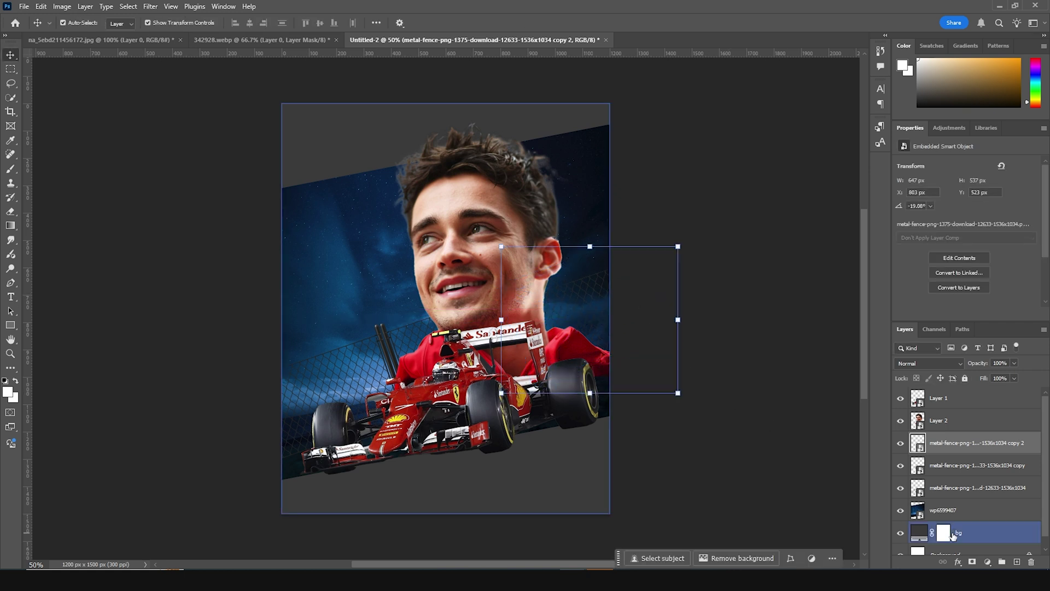
- Enlarge and reposition the night-sky image so it fills the poster's whole upper area behind the portrait
click(949, 512)
key(ctrl+t)
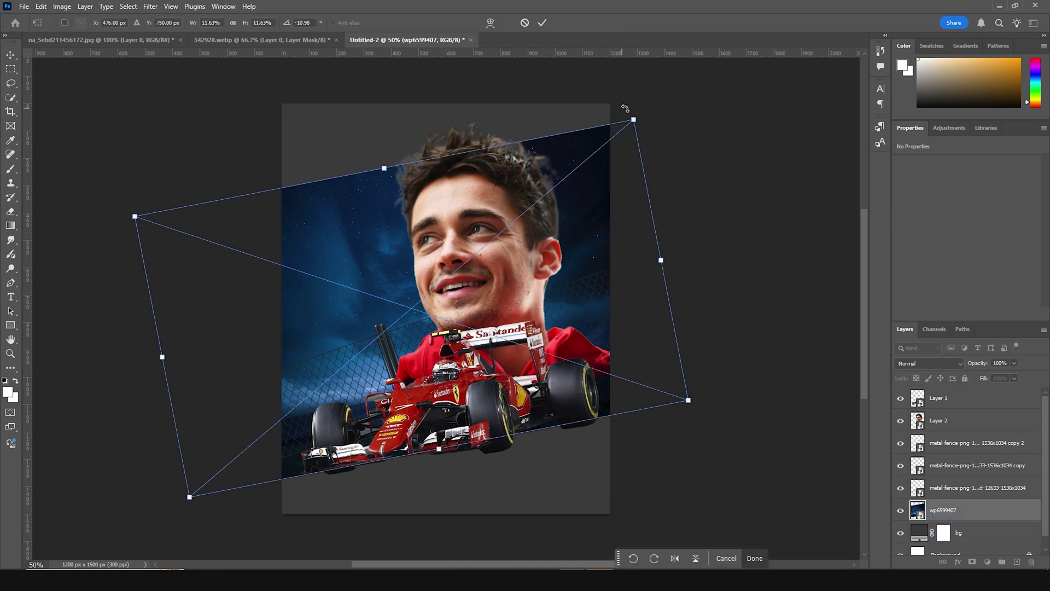
drag(633, 120, 687, 43)
drag(431, 378, 463, 2)
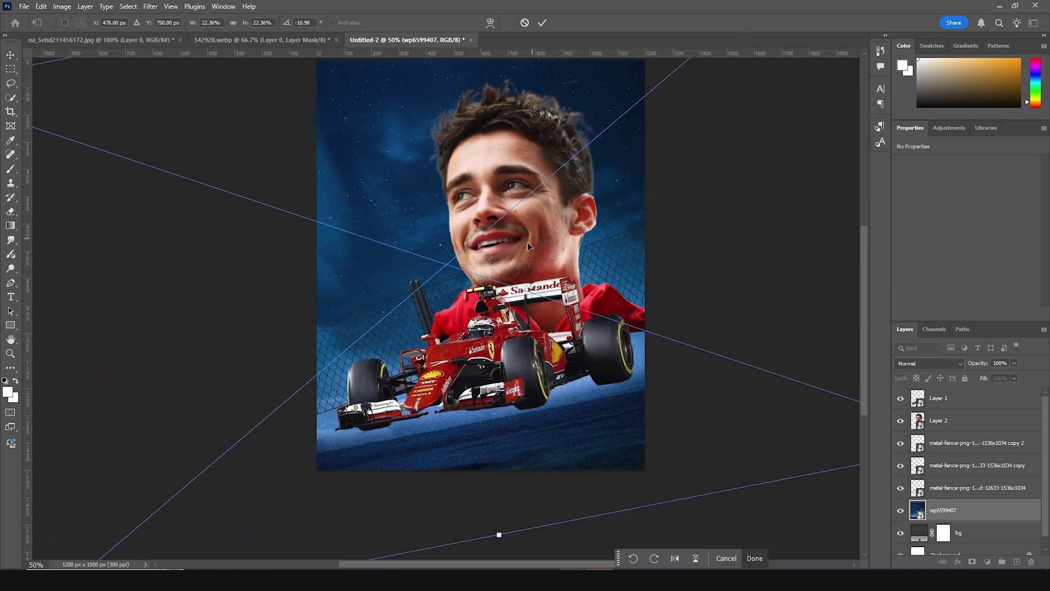
key(ctrl+minus)
key(ctrl+minus)
drag(175, 193, 247, 218)
drag(539, 247, 513, 237)
key(Return)
click(42, 443)
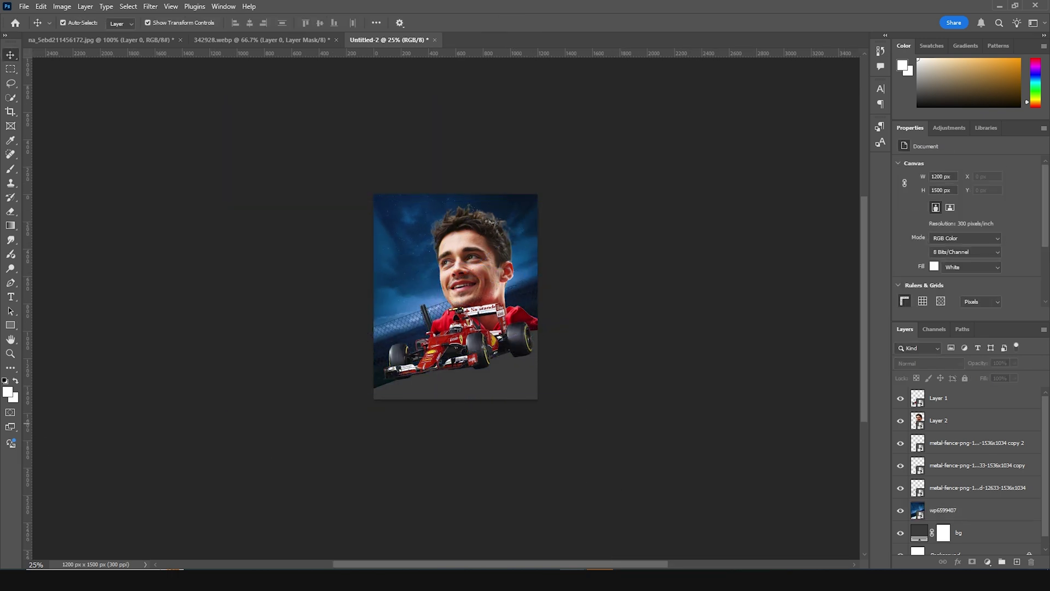
- Move the race car slightly lower in the poster and deselect it
key(ctrl+plus)
drag(517, 394, 521, 407)
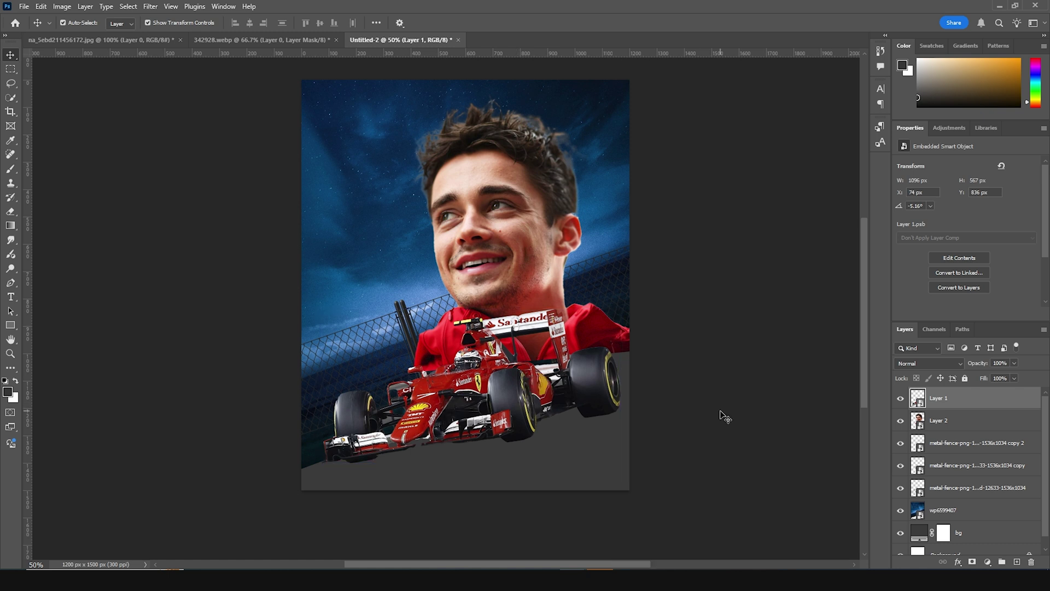
click(723, 417)
- Lasso the empty ground under the car, fill it with Generative Fill using "add race track", and generate further variations
click(16, 86)
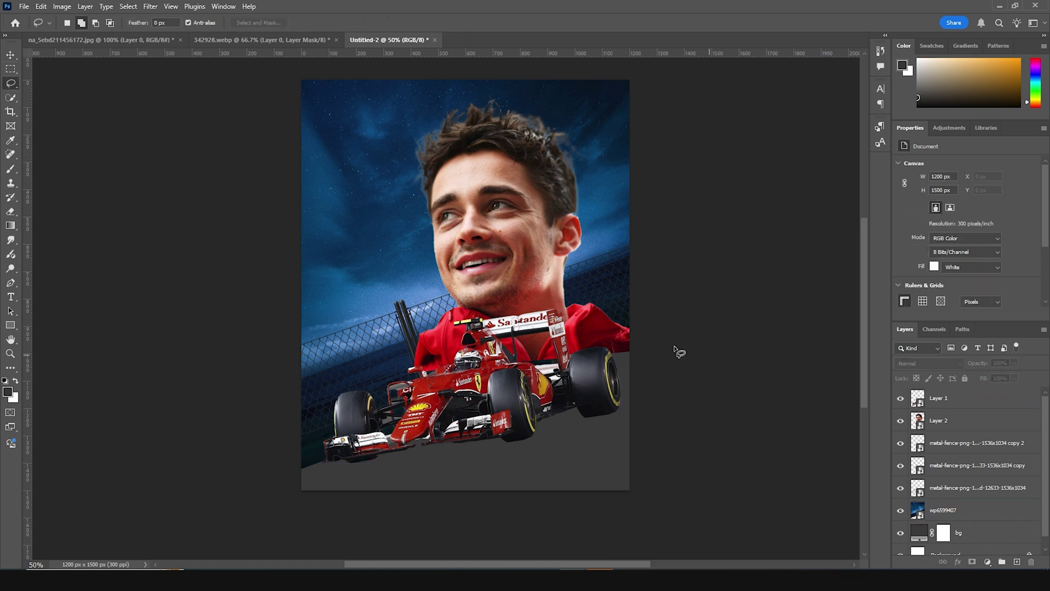
mouse_move(582, 358)
mouse_down()
mouse_move(280, 475)
mouse_move(228, 547)
mouse_move(962, 559)
mouse_move(1023, 500)
mouse_move(963, 350)
mouse_up()
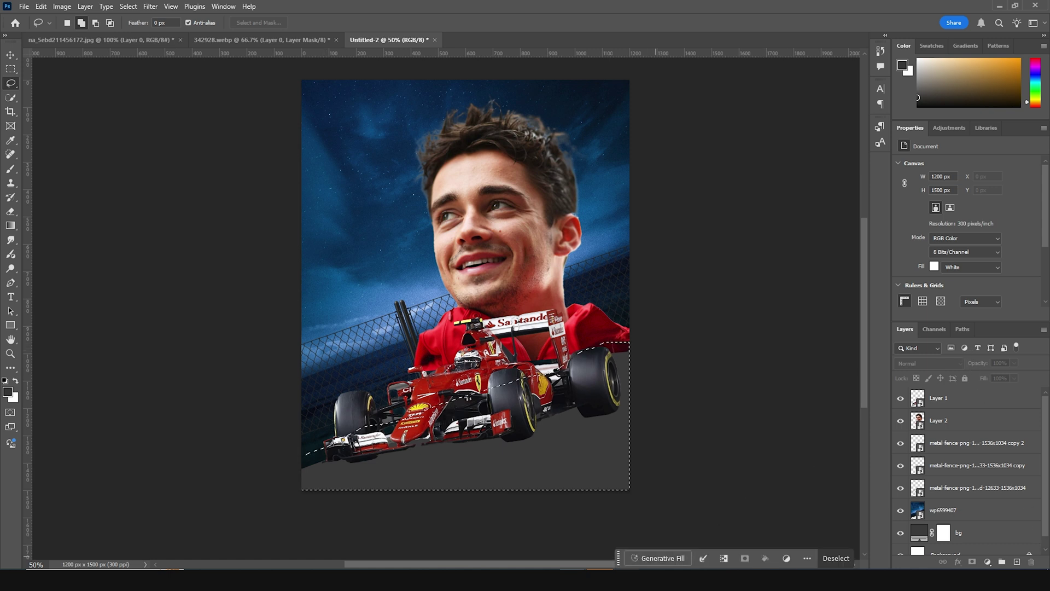
click(654, 558)
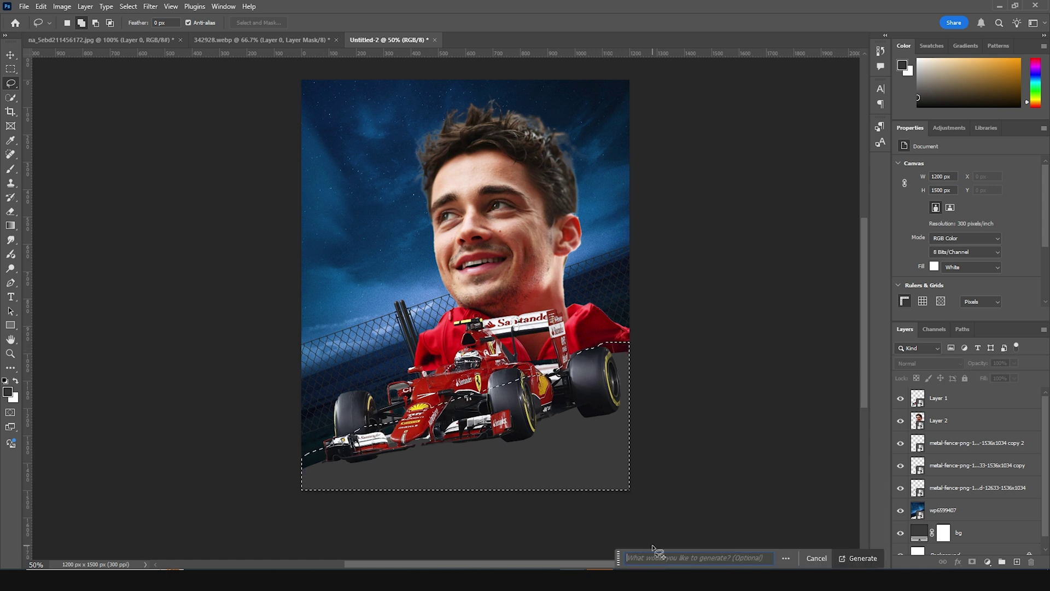
text(add)
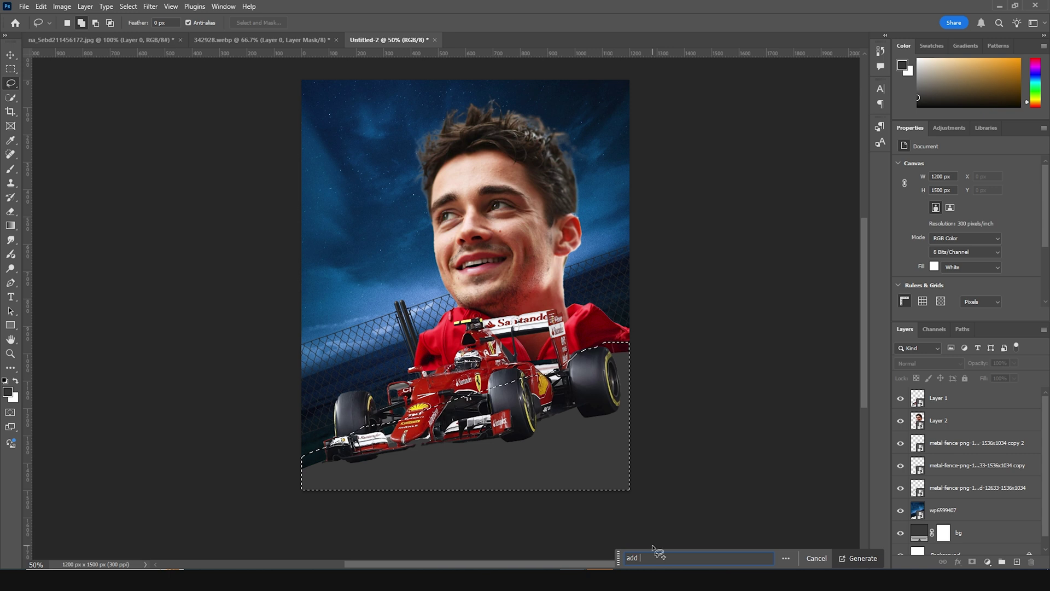
text( race track)
key(Return)
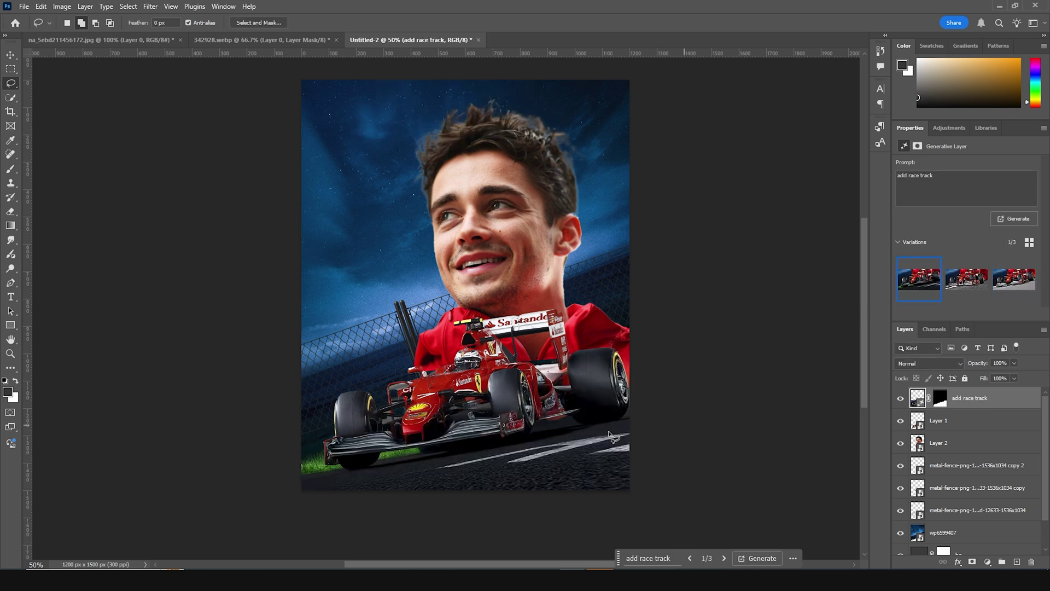
click(1001, 219)
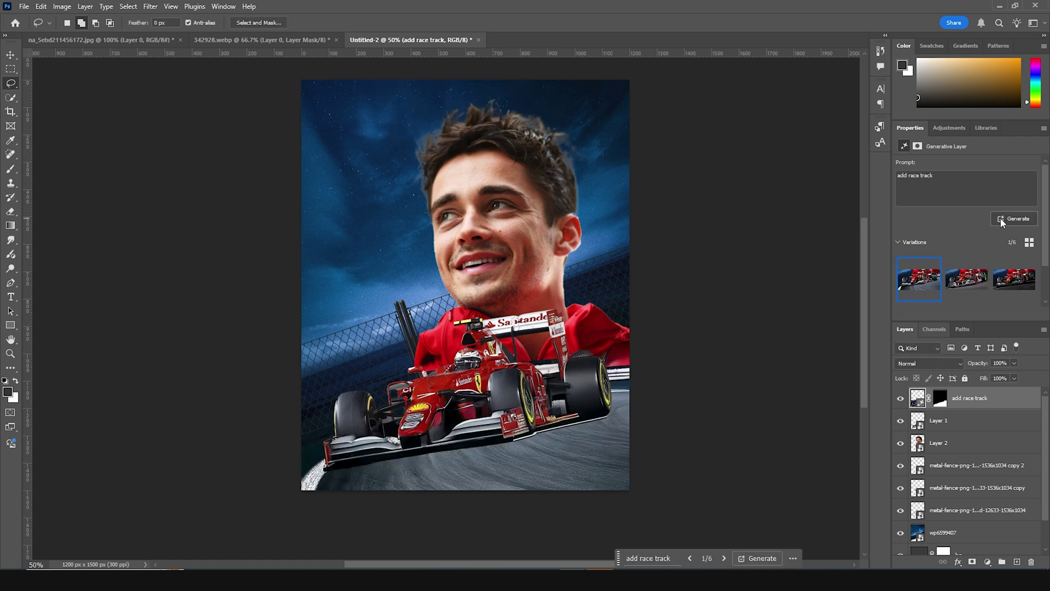
- Choose the generated race-track variation with dark asphalt, white road markings and grass beside the front wheel
click(964, 294)
click(1012, 283)
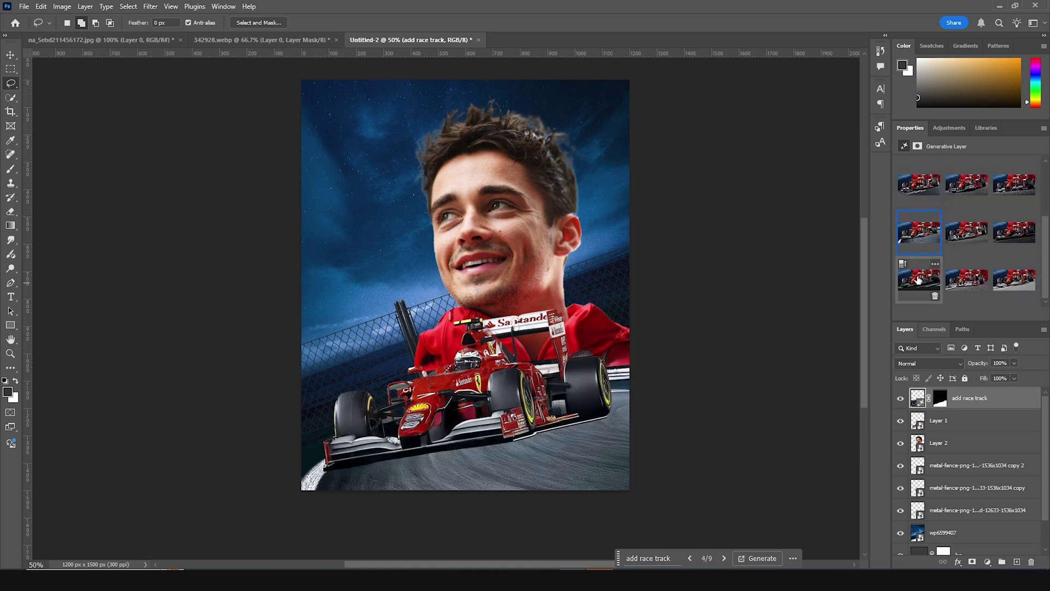
click(919, 279)
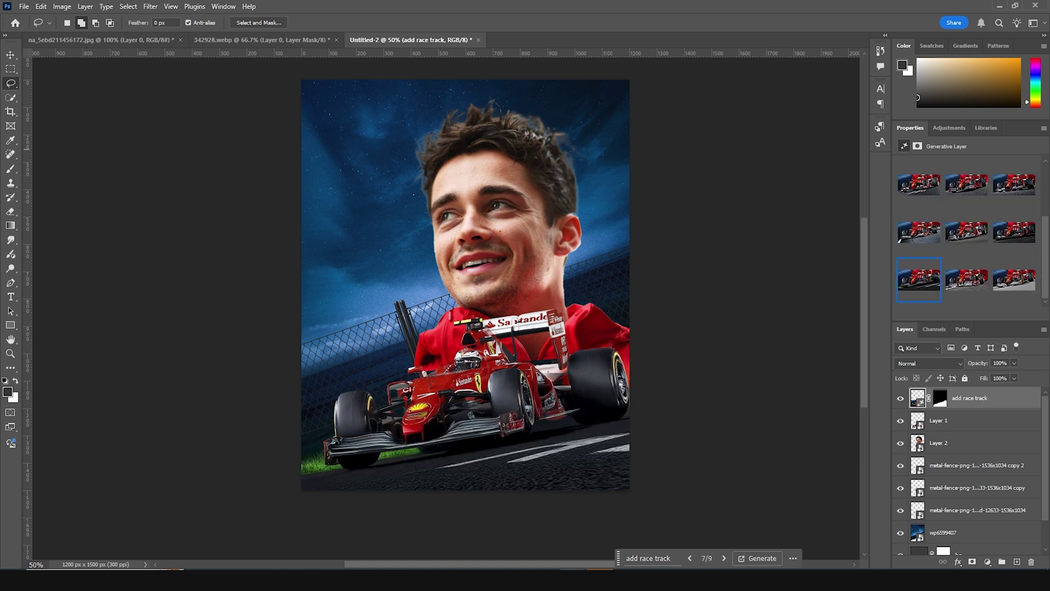
- Place the fire photo from the file folder into the poster and set its blend mode to Screen
key(alt+Tab)
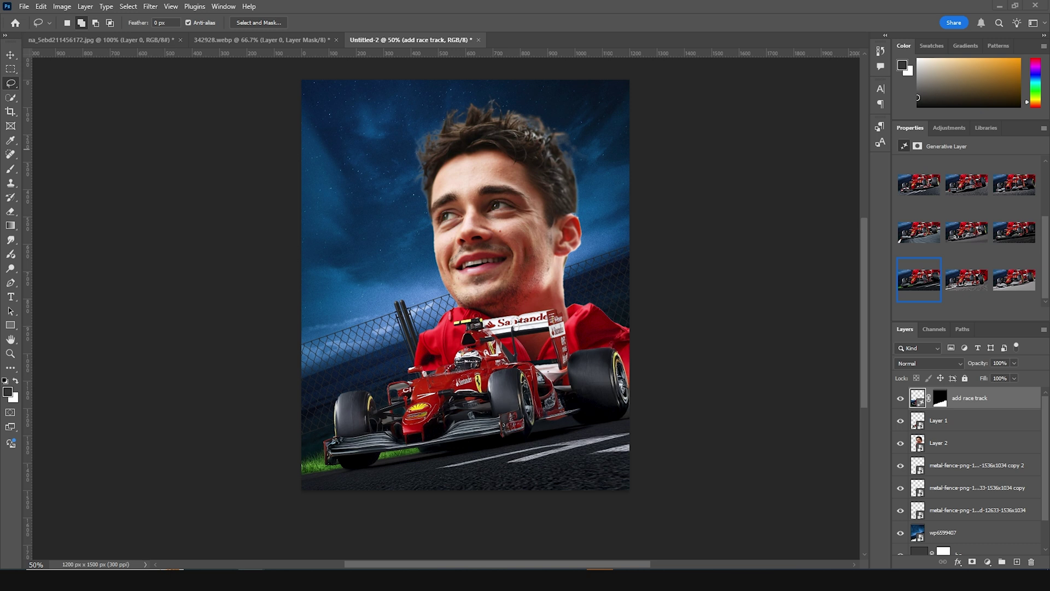
drag(225, 296, 603, 366)
drag(573, 272, 628, 268)
key(Return)
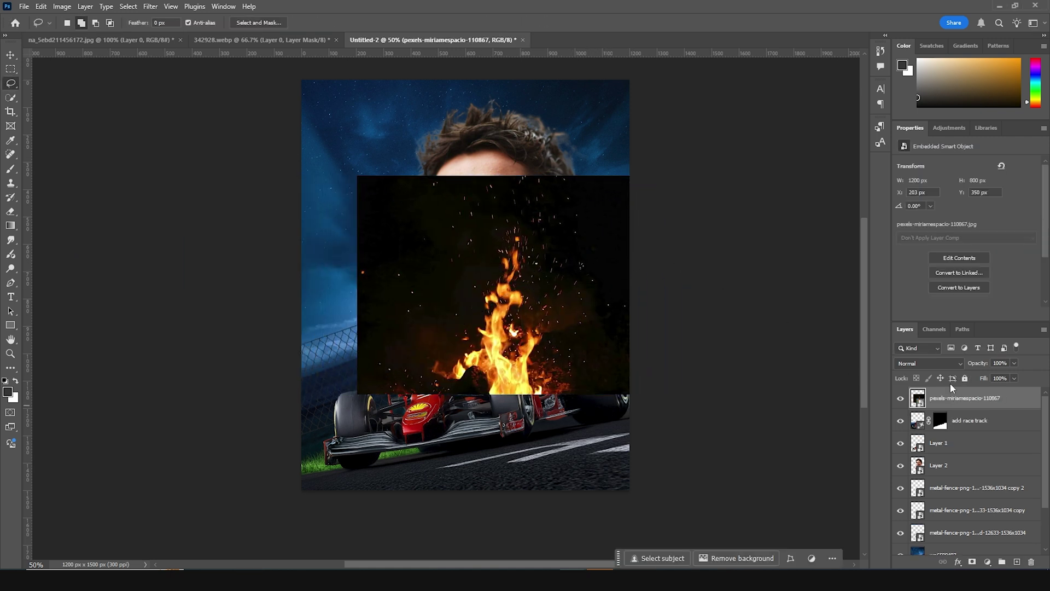
click(931, 360)
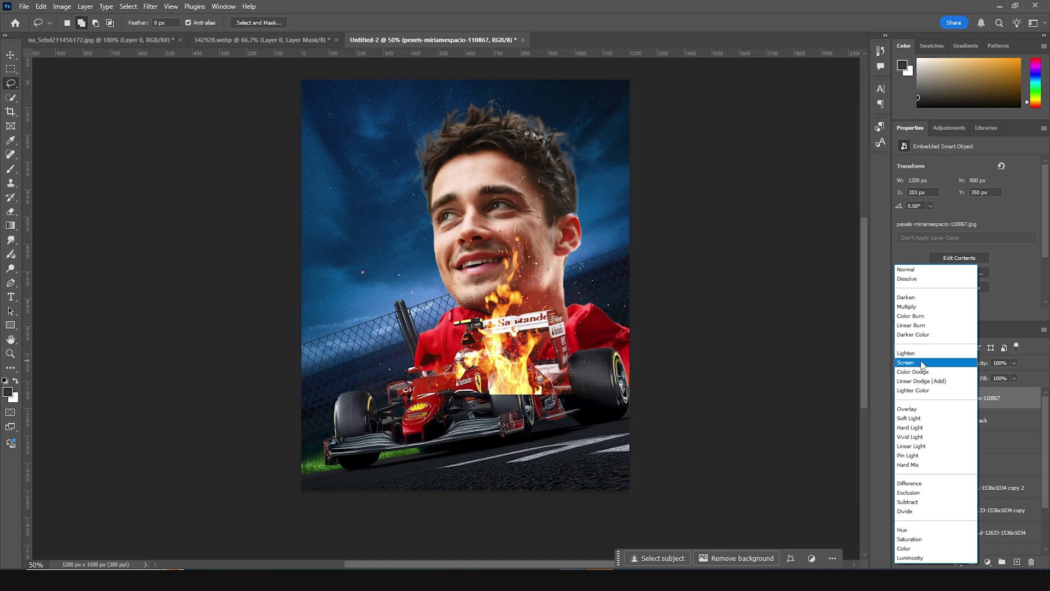
click(923, 363)
- Rotate the fire to about -25.4°, position it behind the car's rear wheel, and move its layer beneath the car layer
key(ctrl+t)
drag(665, 276, 781, 249)
drag(814, 208, 773, 134)
drag(701, 268, 656, 258)
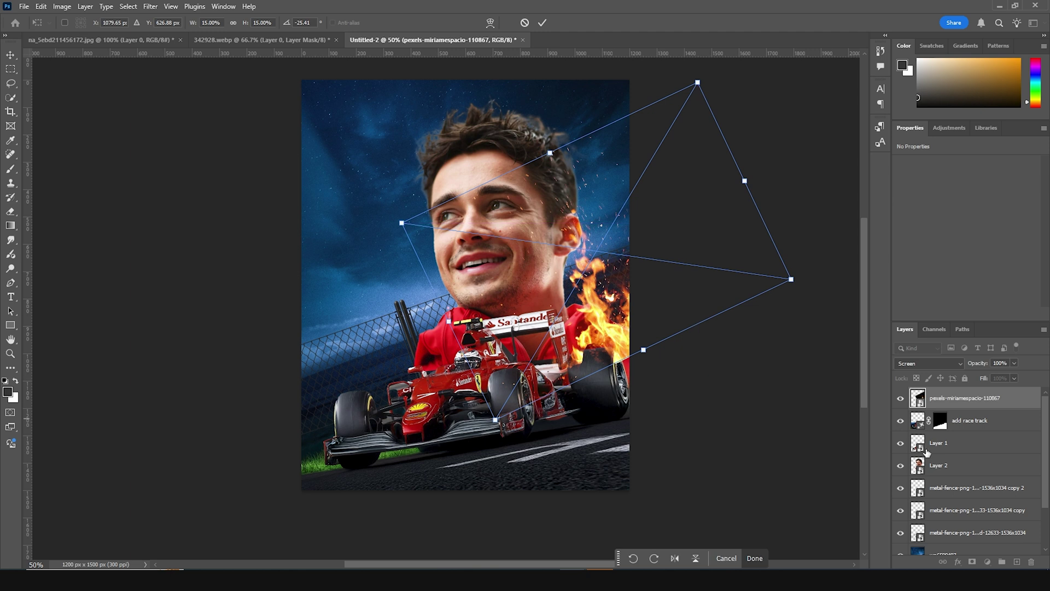
key(Return)
drag(919, 406, 929, 454)
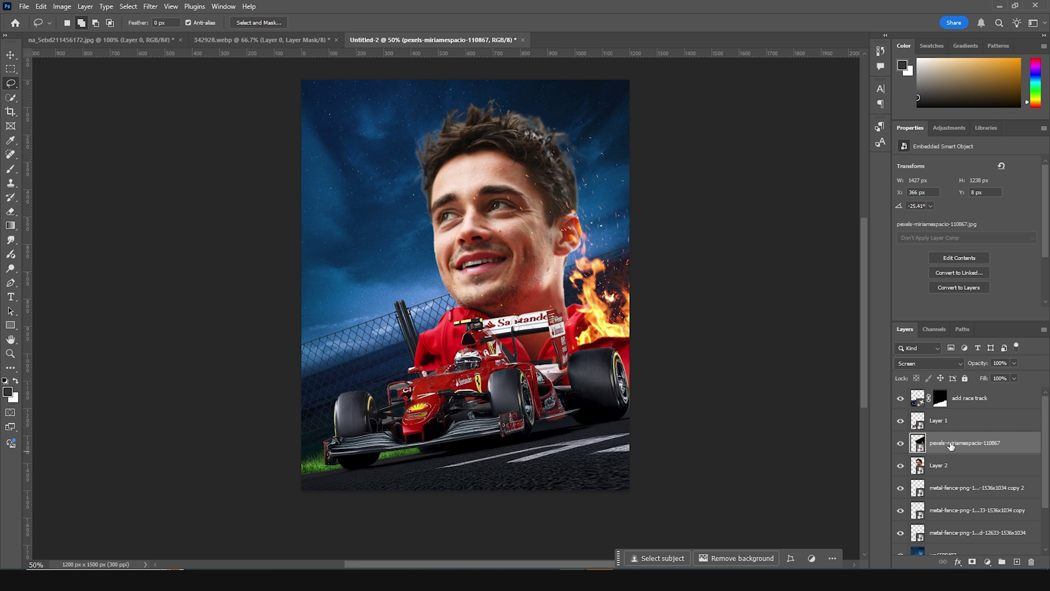
- Duplicate the fire layer and shift the copy lower toward the car, behind the rear wing
key(ctrl+j)
key(ctrl+t)
mouse_move(651, 292)
mouse_down()
mouse_move(577, 321)
mouse_move(455, 328)
mouse_move(490, 352)
mouse_move(603, 368)
mouse_up()
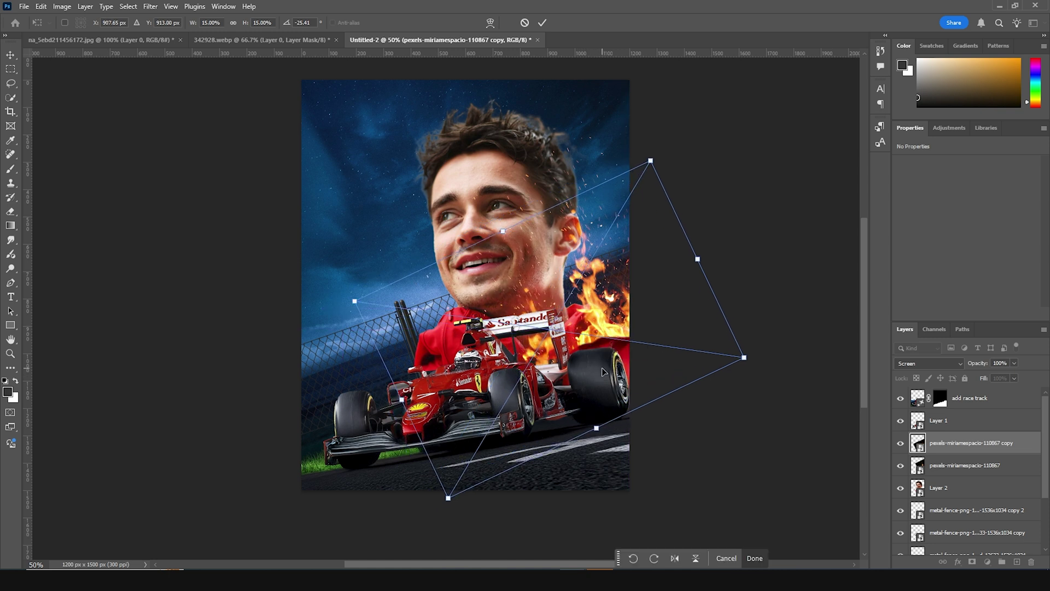
key(Return)
key(l)
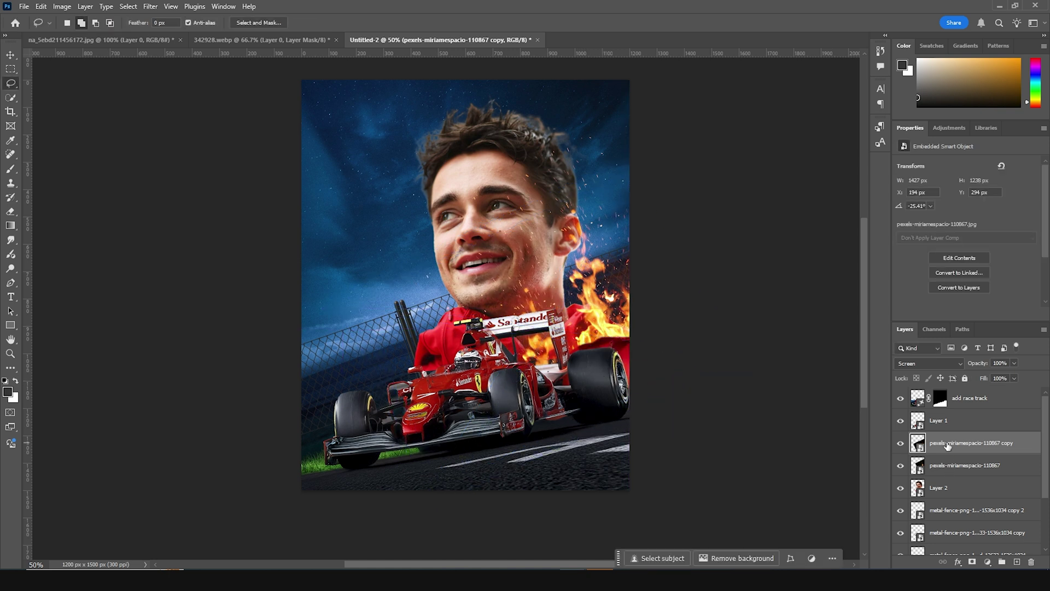
- Duplicate the fire again, rotate the copy to about -5°, and fill the gap between the existing flames beside the driver's neck
key(ctrl+j)
key(ctrl+t)
drag(699, 134, 755, 196)
drag(692, 293, 713, 205)
key(Return)
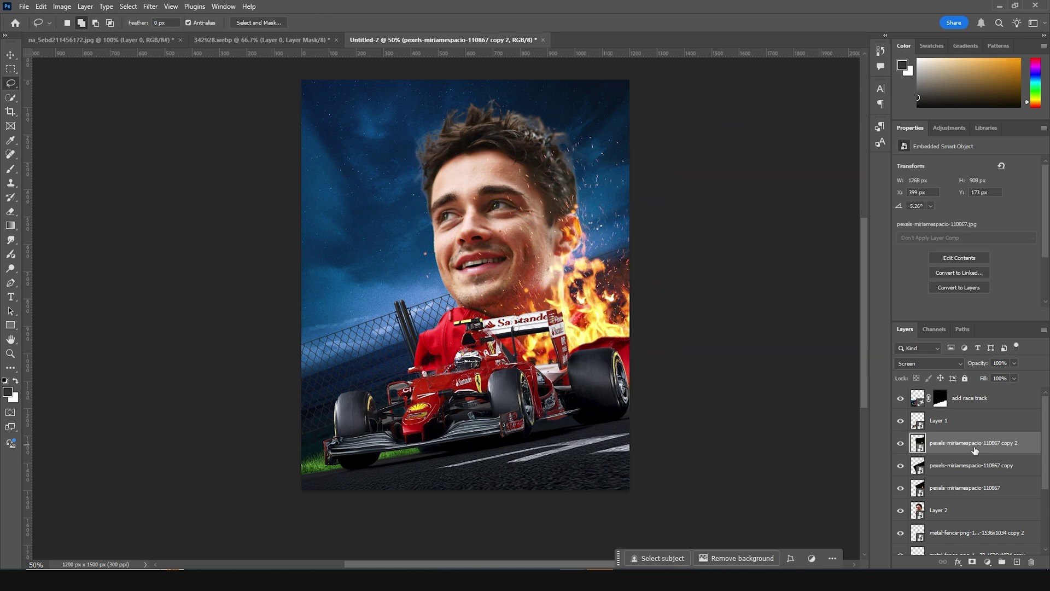
- Duplicate the fire above all layers, enlarge it to about 1990 x 1732 px at -25.8°, and run it down the poster's lower right edge
key(ctrl+j)
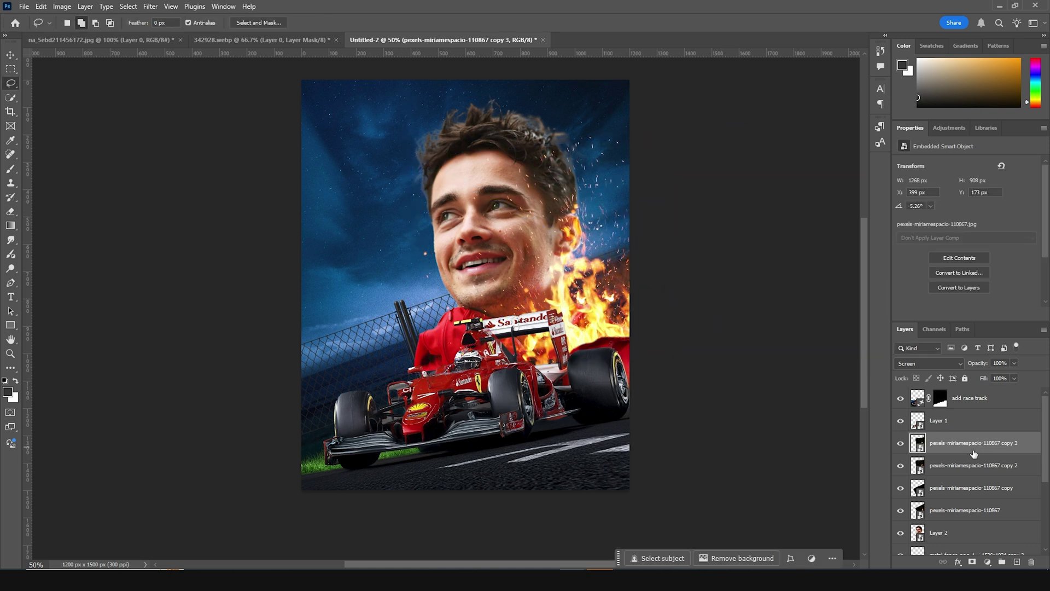
drag(973, 453, 956, 390)
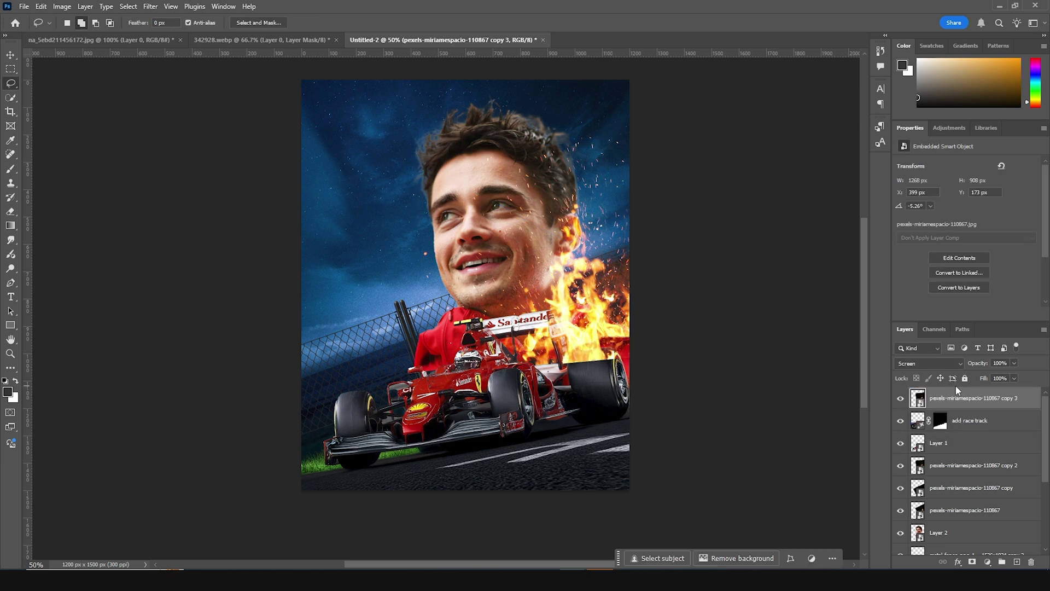
key(ctrl+t)
drag(756, 345, 825, 382)
drag(828, 417, 867, 323)
drag(661, 296, 707, 387)
key(Return)
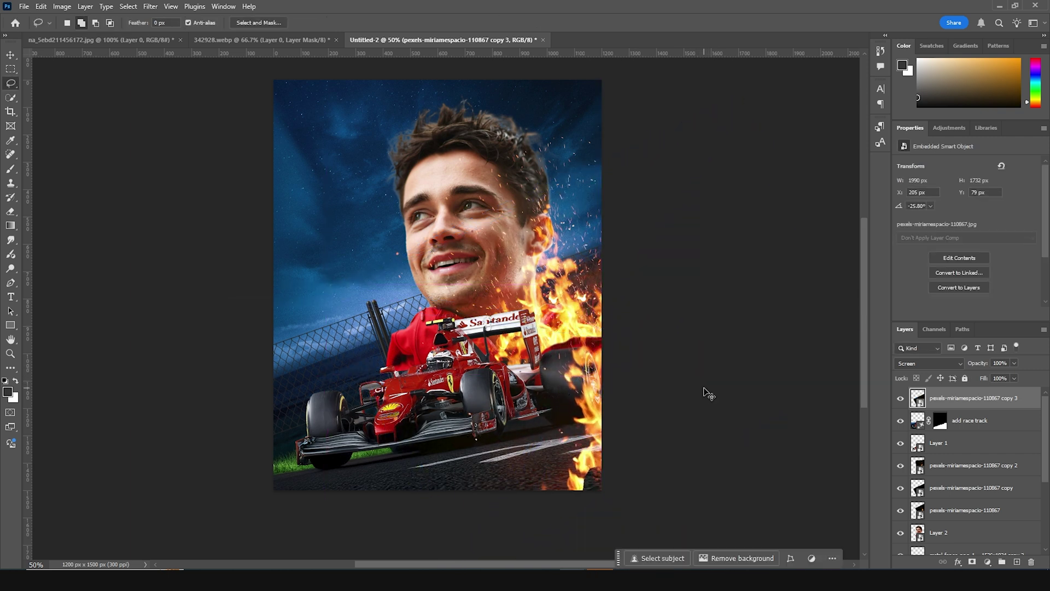
- Add a red Solid Color fill layer above everything and set its blend mode to Soft Light
key(ctrl+minus)
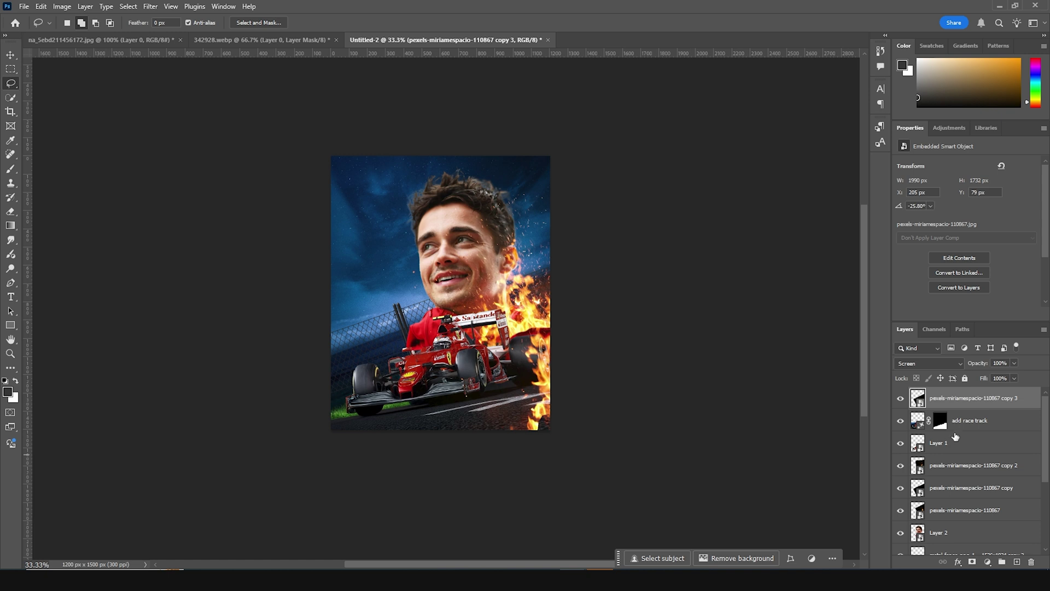
key(Delete)
click(991, 562)
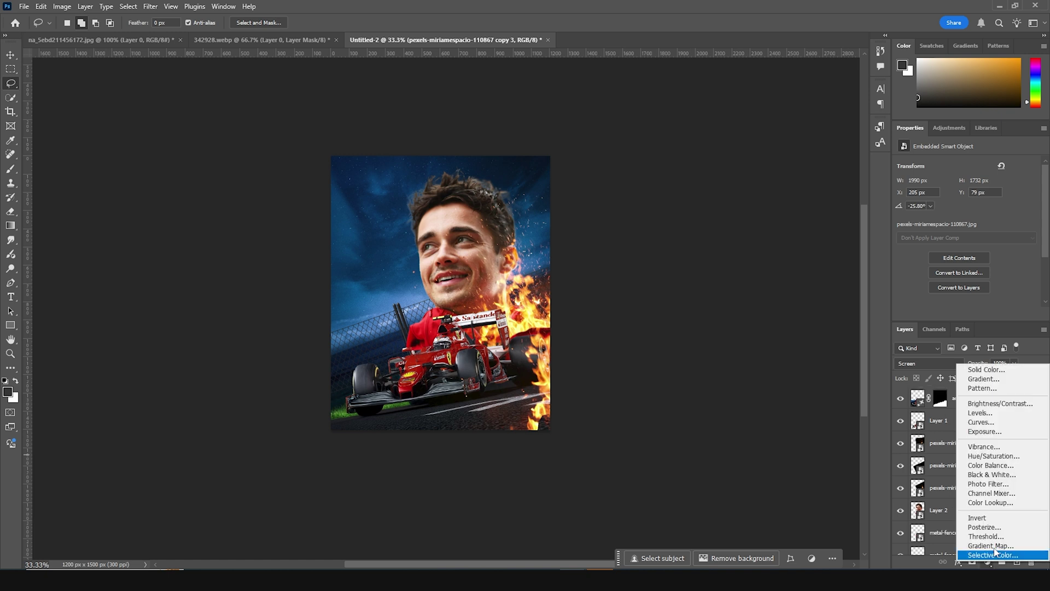
click(981, 370)
drag(860, 288, 876, 269)
click(983, 244)
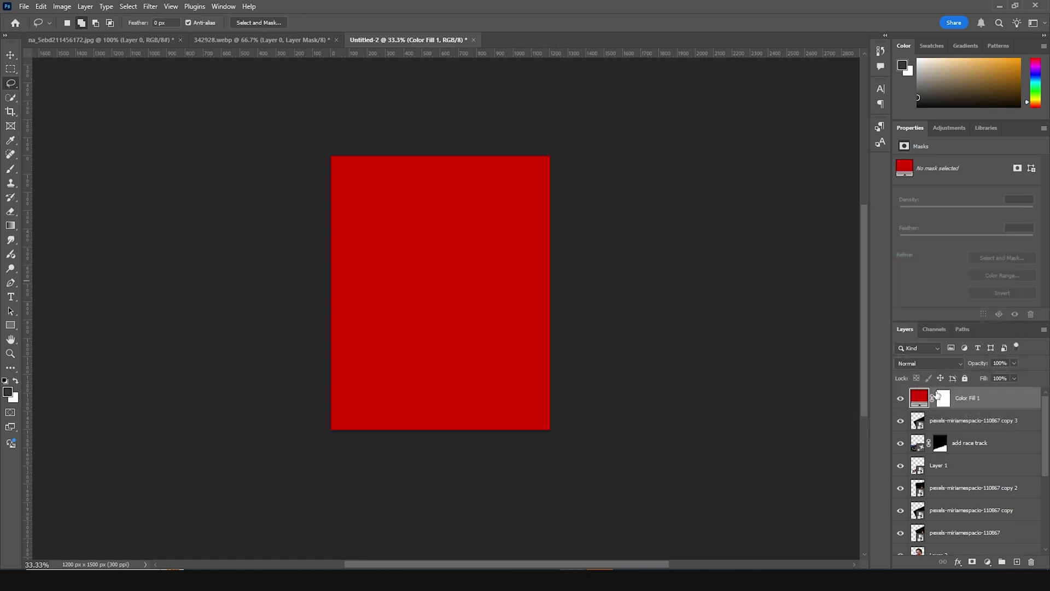
click(938, 366)
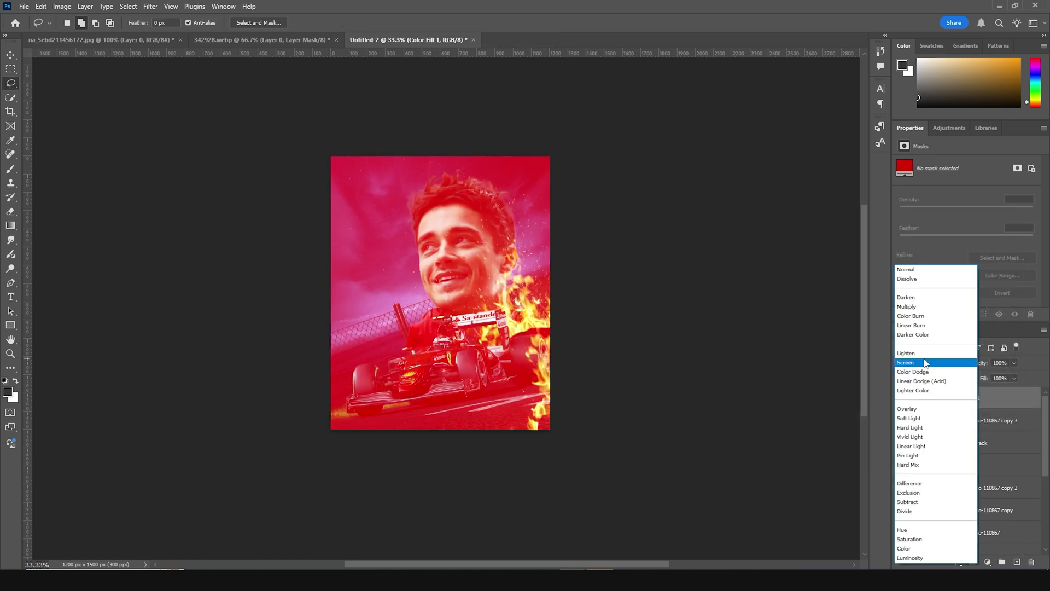
click(911, 417)
- Paint black on the red fill's mask with a soft 1300 px brush to remove the tint from the poster's left side
click(941, 399)
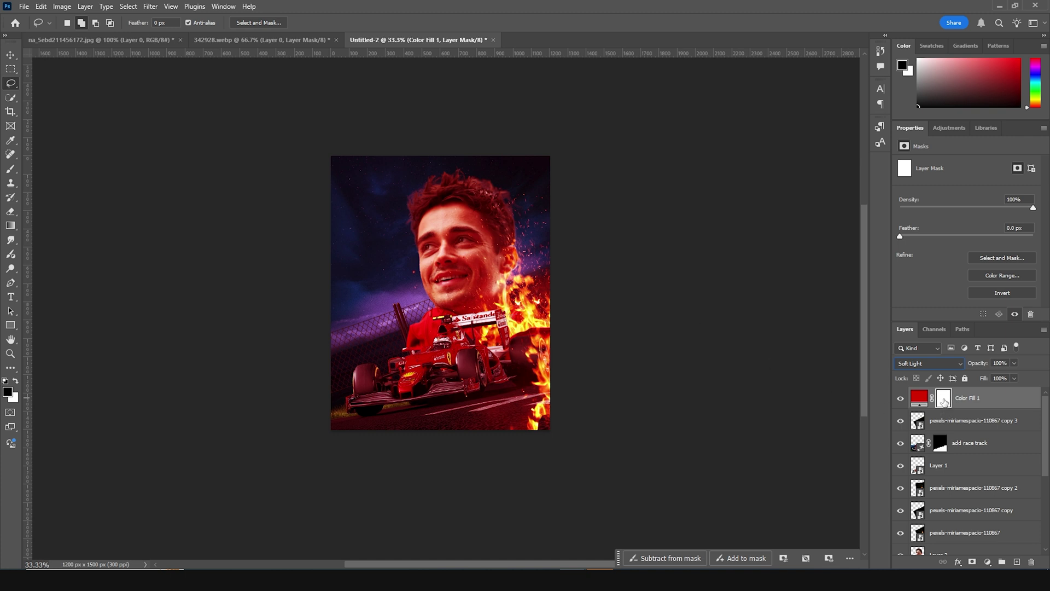
click(11, 54)
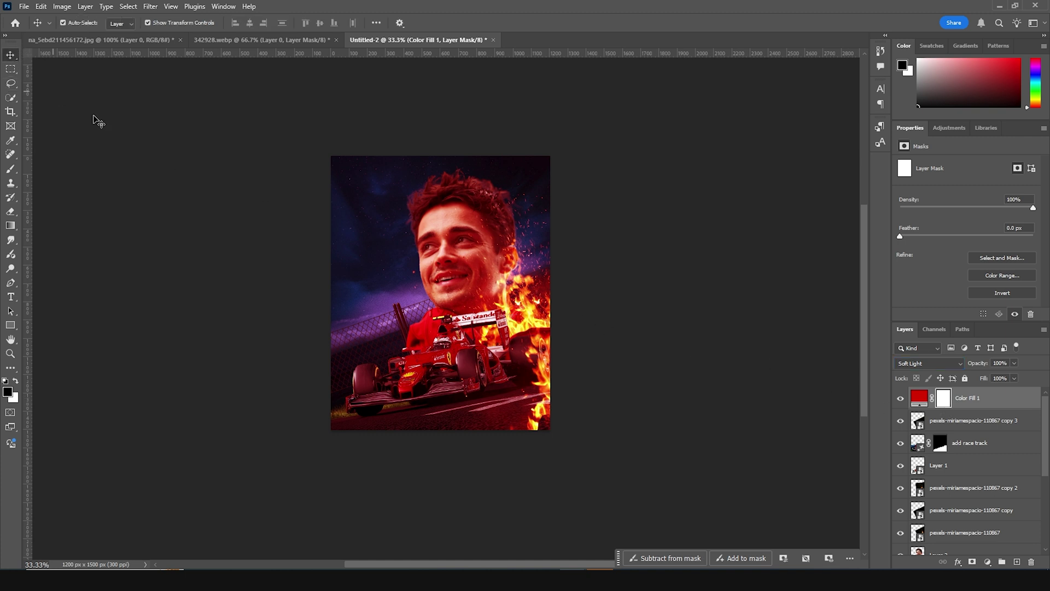
click(105, 124)
click(942, 398)
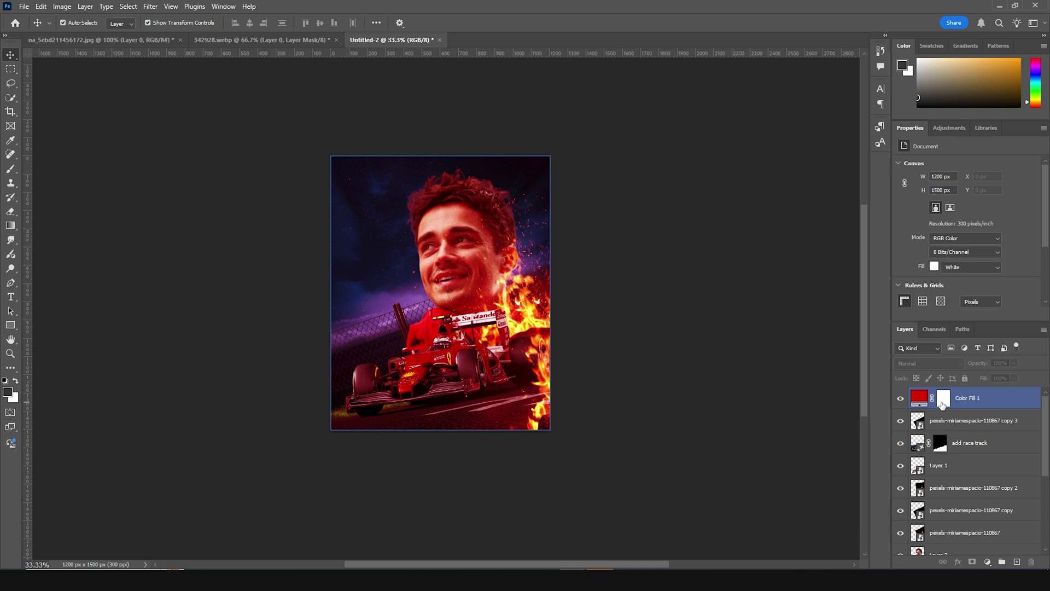
key(b)
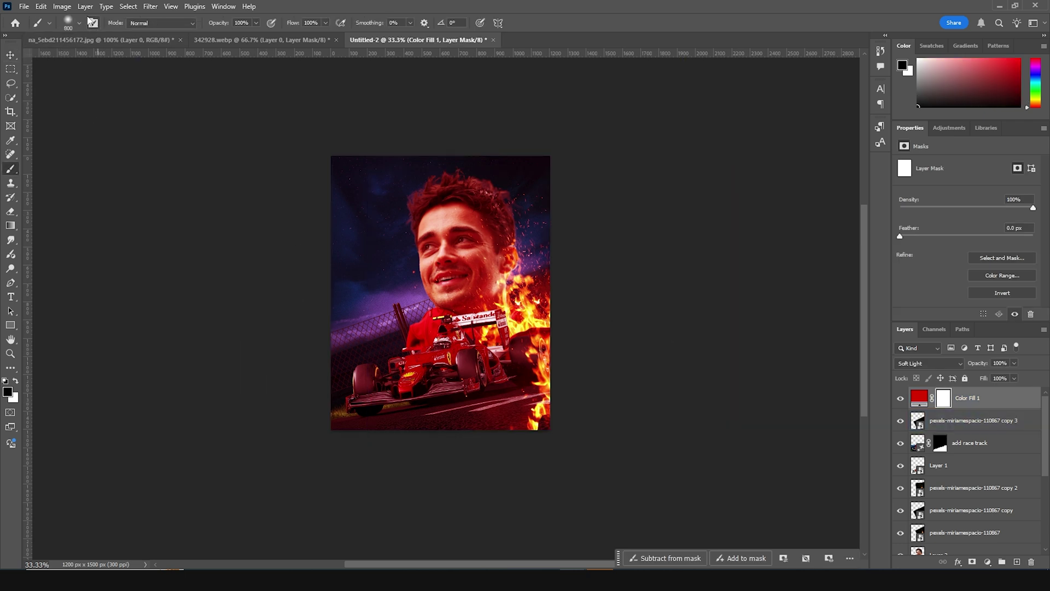
click(80, 22)
double_click(88, 167)
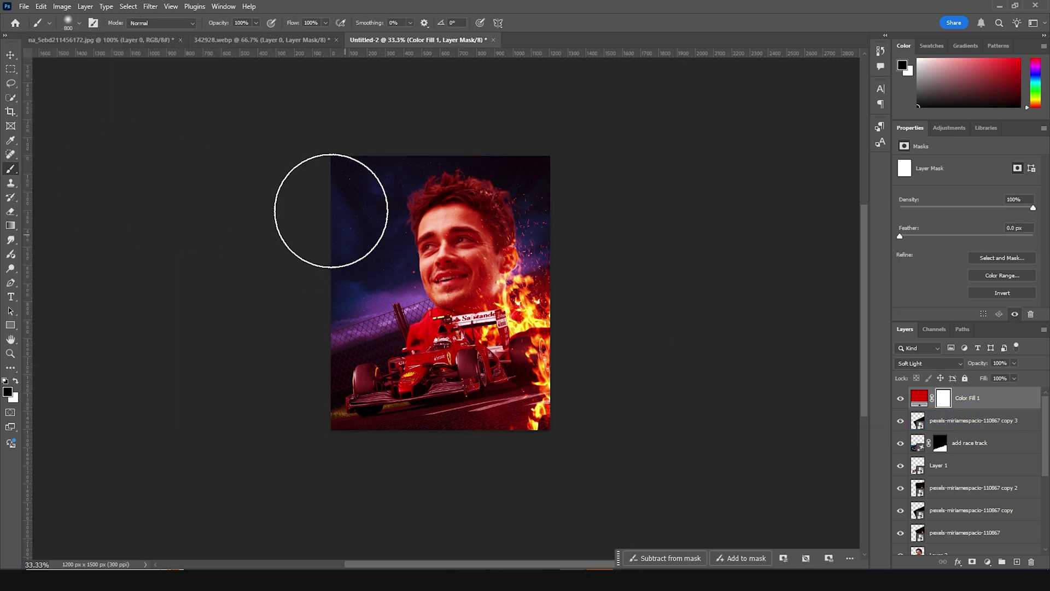
key(bracketright)
key(bracketright)
key(bracketright)
key(bracketright)
key(bracketright)
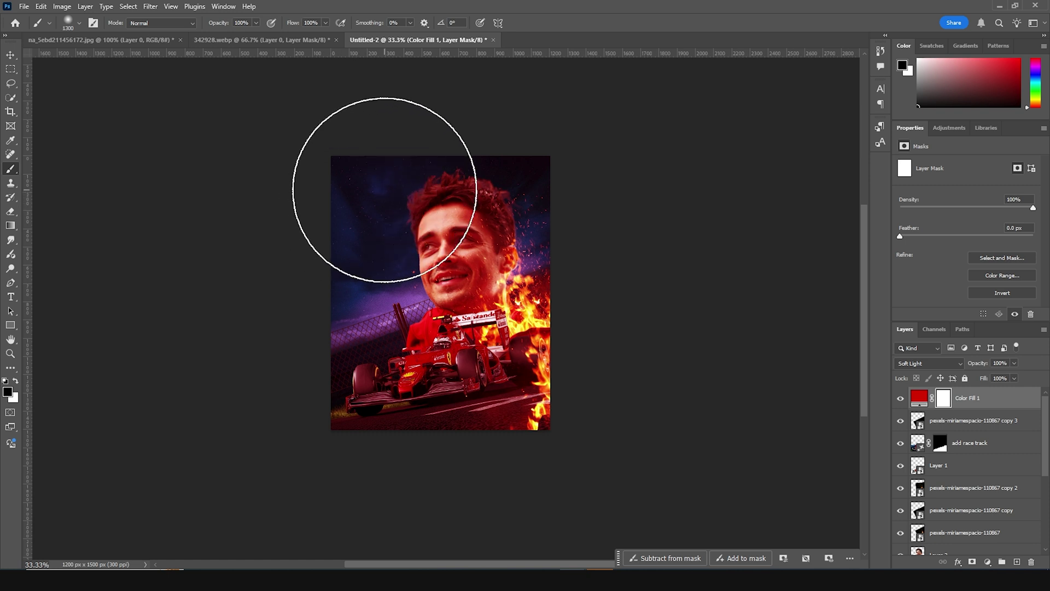
drag(386, 187, 363, 363)
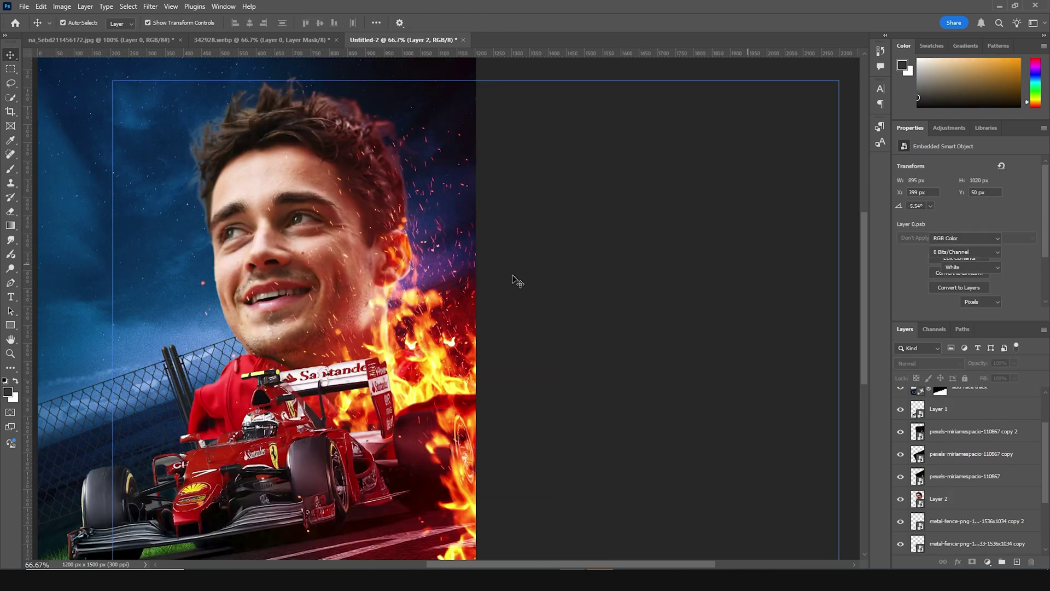
- Add an Exposure adjustment clipped to the driver portrait and set its exposure to +1.20
click(942, 521)
click(940, 498)
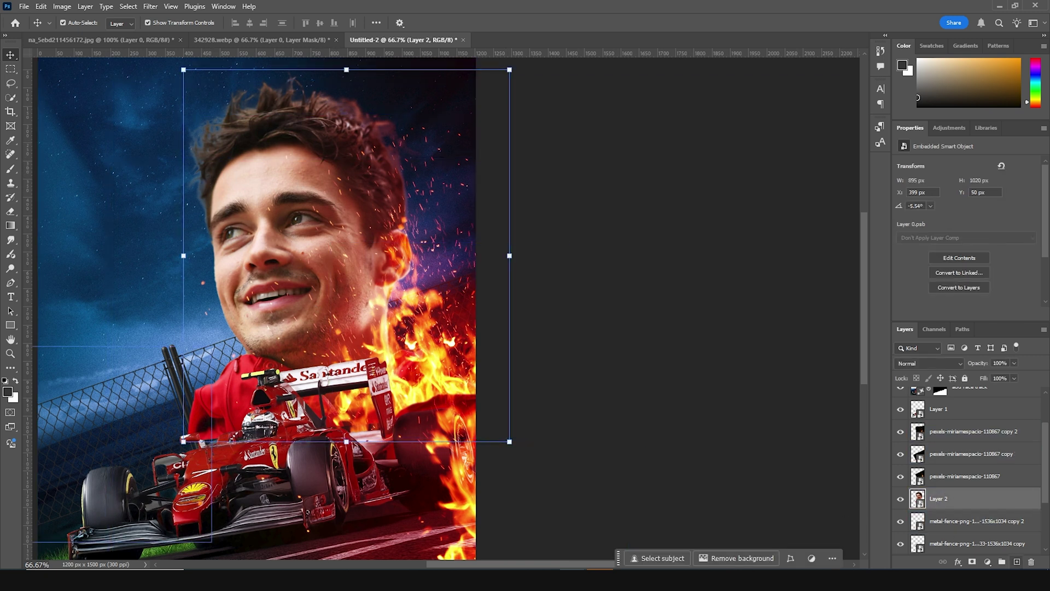
click(987, 561)
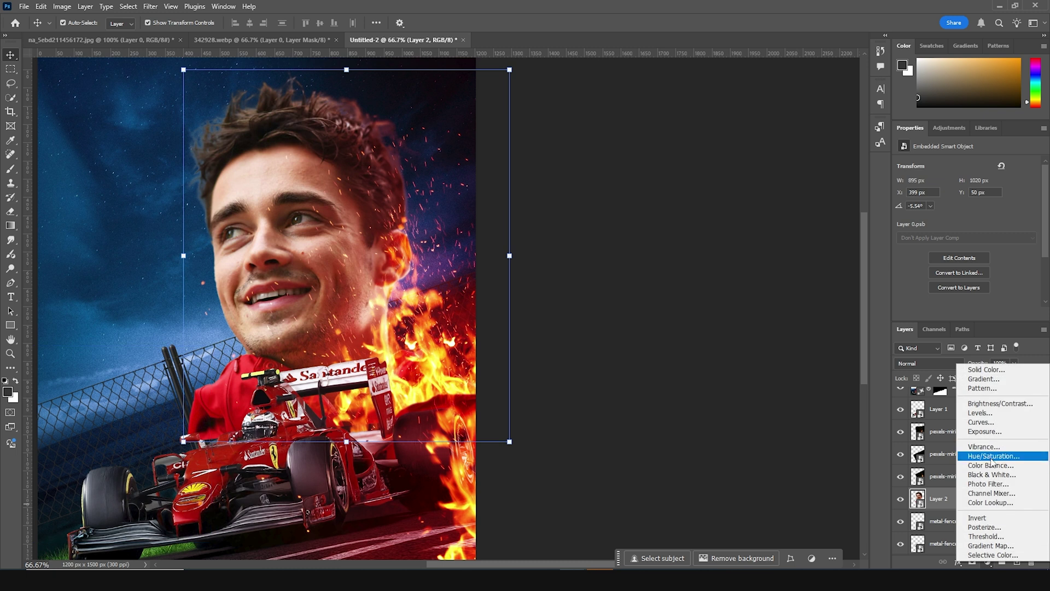
click(982, 431)
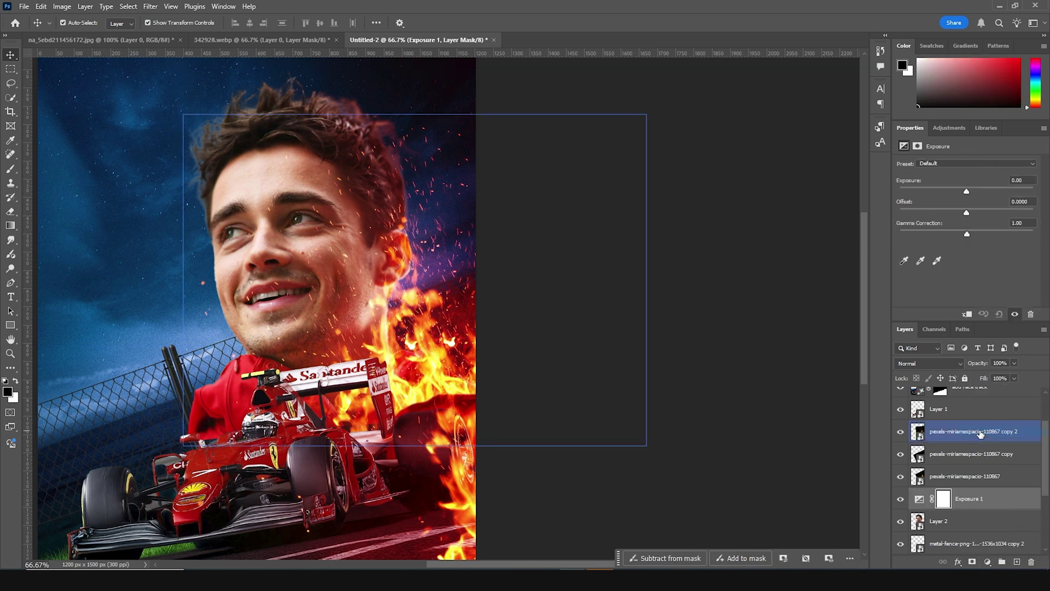
click(968, 314)
mouse_move(967, 192)
mouse_down()
mouse_move(987, 194)
mouse_move(979, 195)
mouse_up()
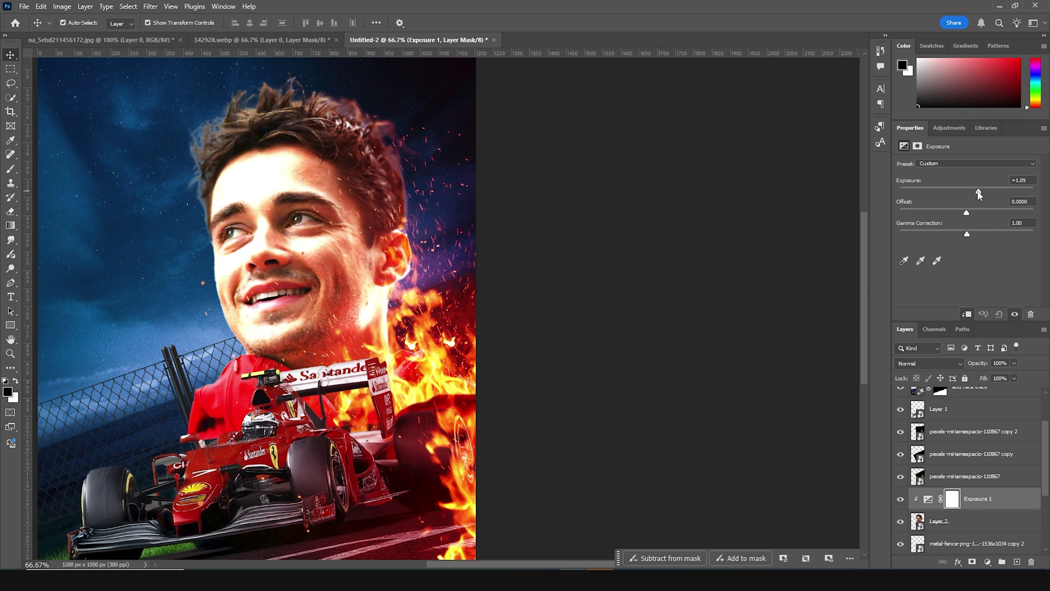
- Paint black over the driver's face on the Exposure mask with a soft brush, finishing at 400 px, to hide the brightening
click(950, 500)
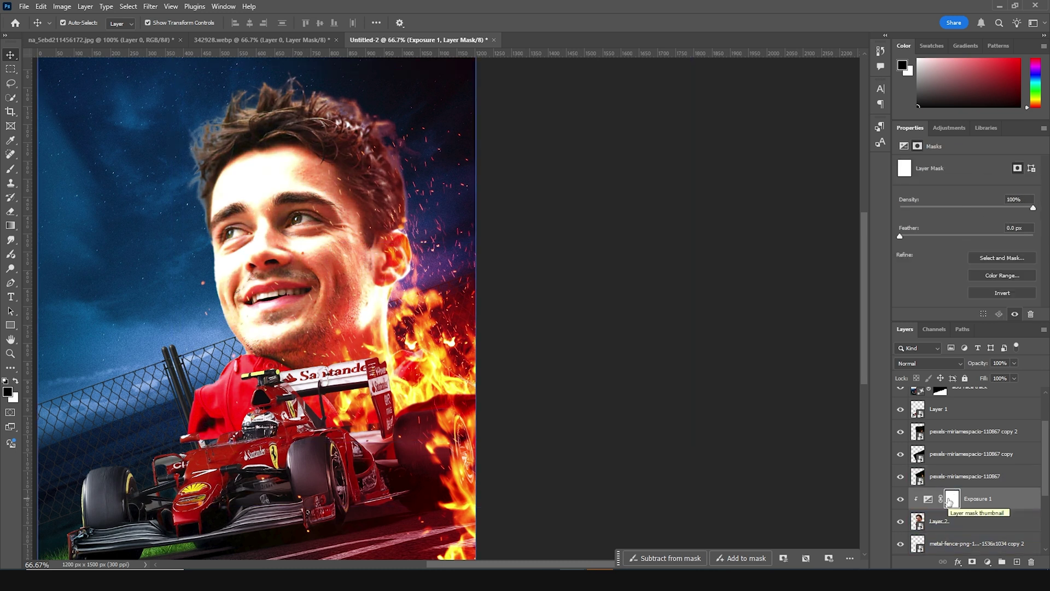
key(b)
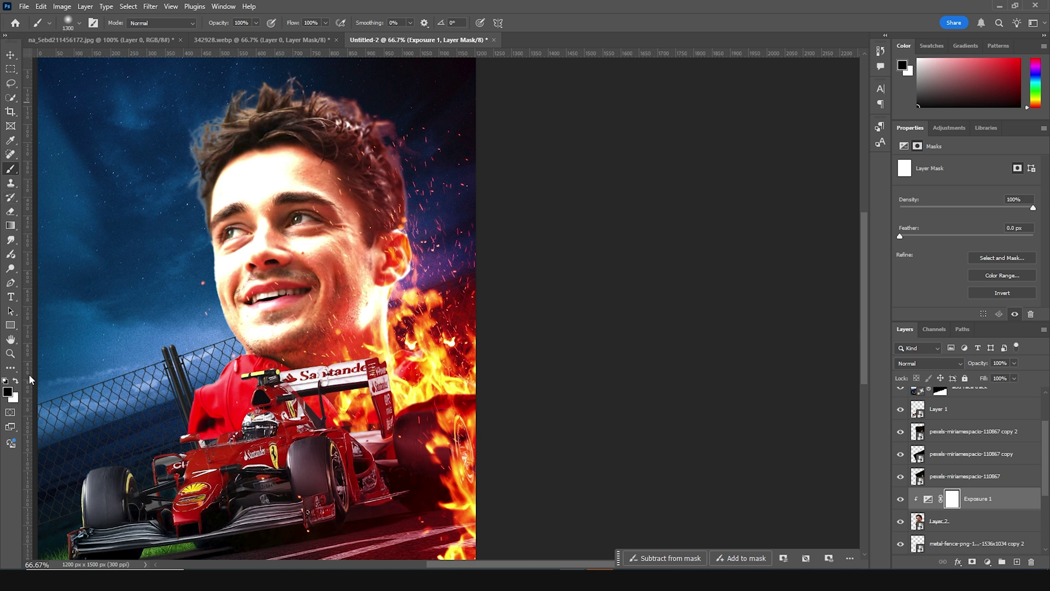
key(bracketleft)
key(bracketleft)
key(bracketleft)
key(bracketleft)
key(bracketleft)
key(bracketleft)
key(bracketleft)
key(bracketleft)
key(bracketleft)
key(bracketleft)
key(bracketleft)
key(bracketleft)
key(bracketleft)
key(bracketleft)
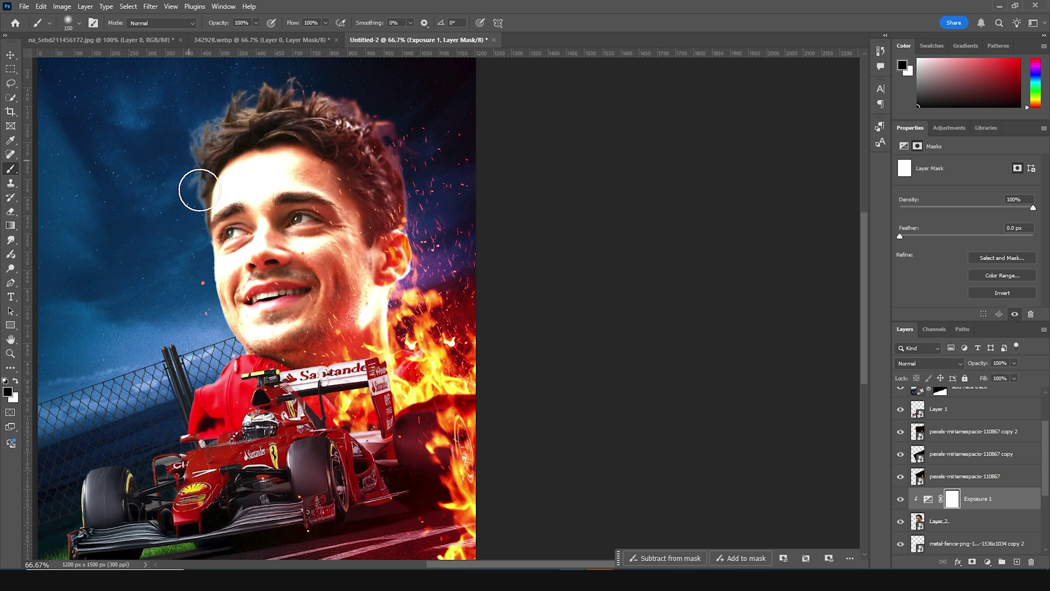
drag(189, 162, 238, 404)
key(bracketright)
key(bracketright)
key(bracketright)
key(bracketright)
key(bracketright)
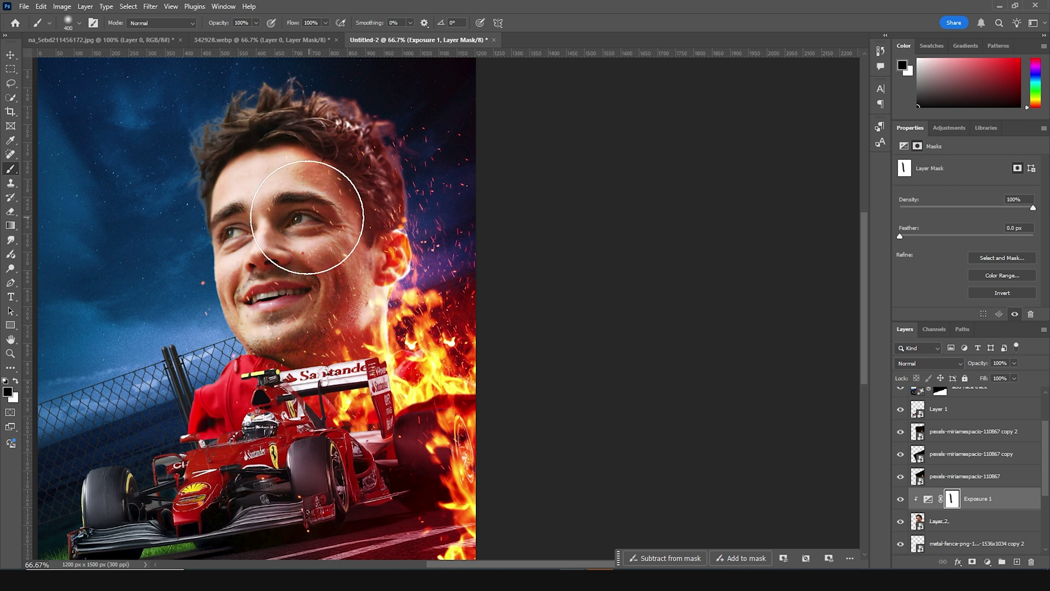
mouse_move(209, 174)
mouse_down()
mouse_move(333, 164)
mouse_move(335, 328)
mouse_move(180, 410)
mouse_move(243, 249)
mouse_up()
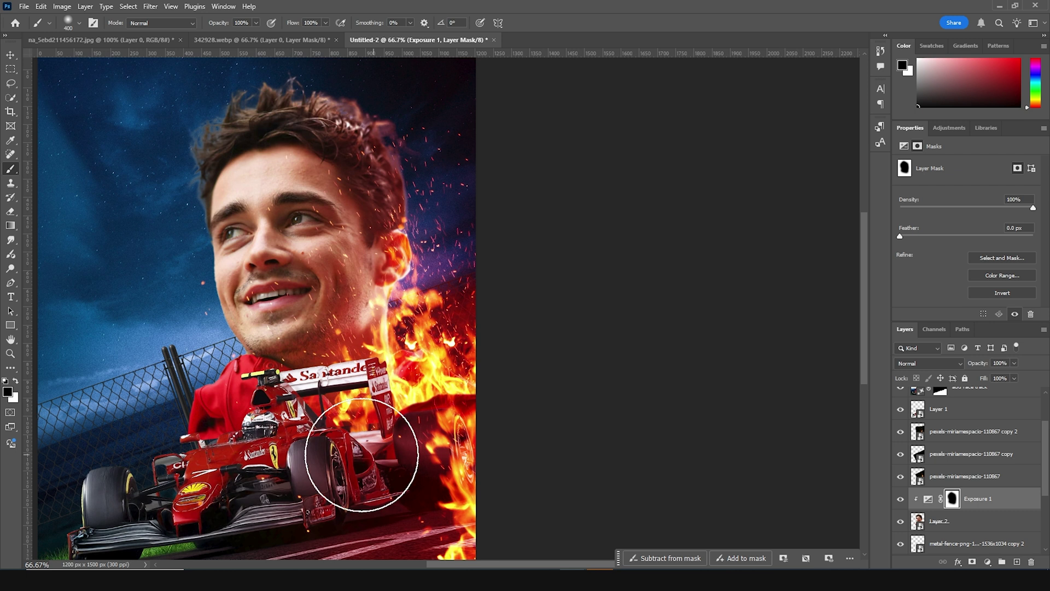
- Paint white along the driver's nose bridge on the Exposure mask with a small soft brush, finishing at 45 px and 42% opacity
click(15, 381)
key(bracketleft)
key(bracketleft)
key(bracketleft)
key(bracketleft)
key(bracketleft)
key(bracketleft)
key(bracketleft)
key(bracketleft)
key(bracketleft)
key(bracketleft)
key(bracketleft)
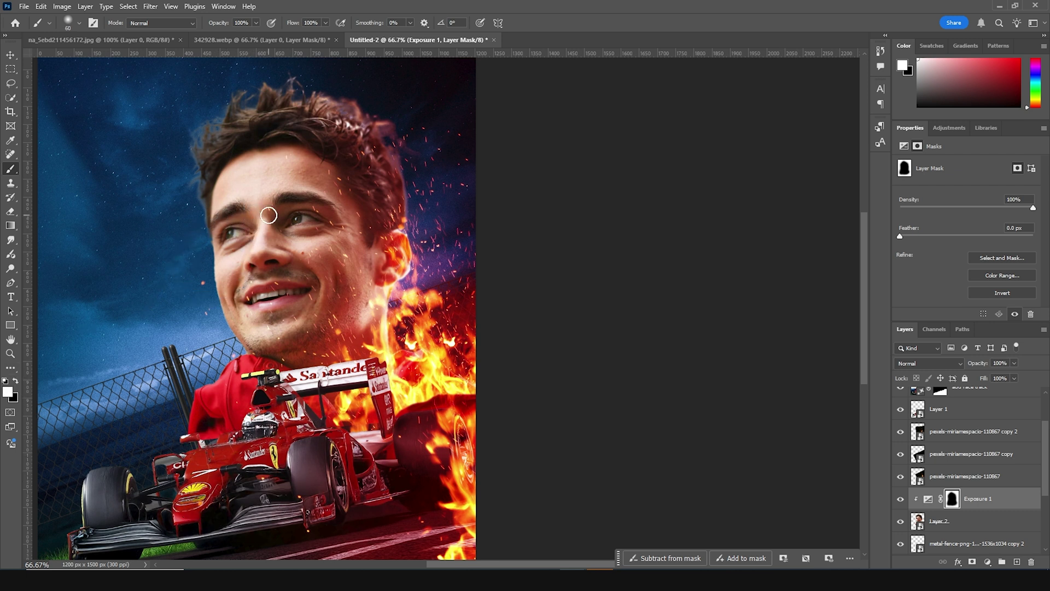
mouse_move(266, 219)
mouse_down()
mouse_move(263, 246)
mouse_move(279, 247)
mouse_up()
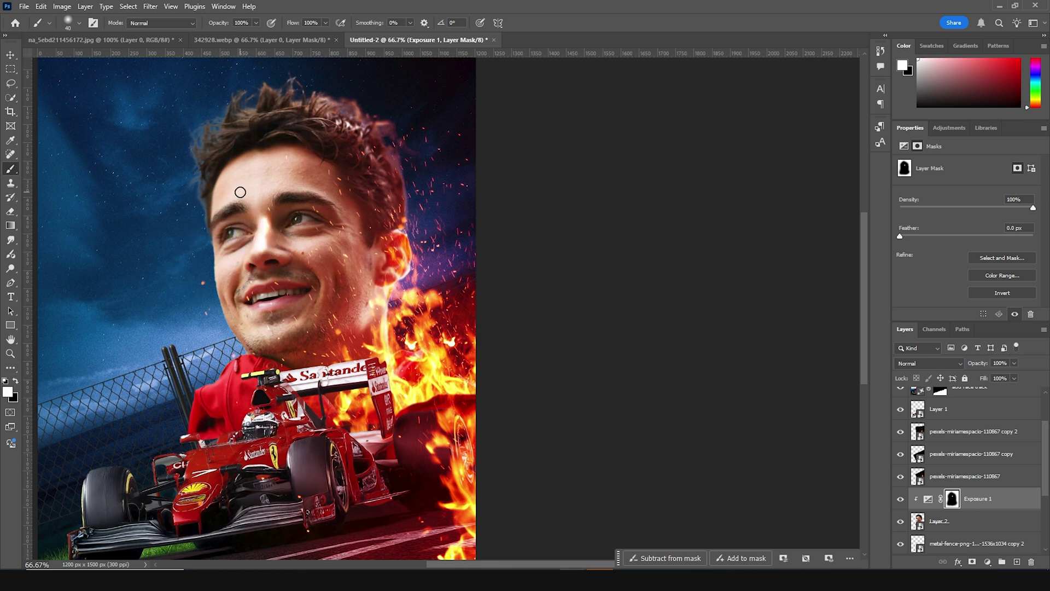
click(255, 23)
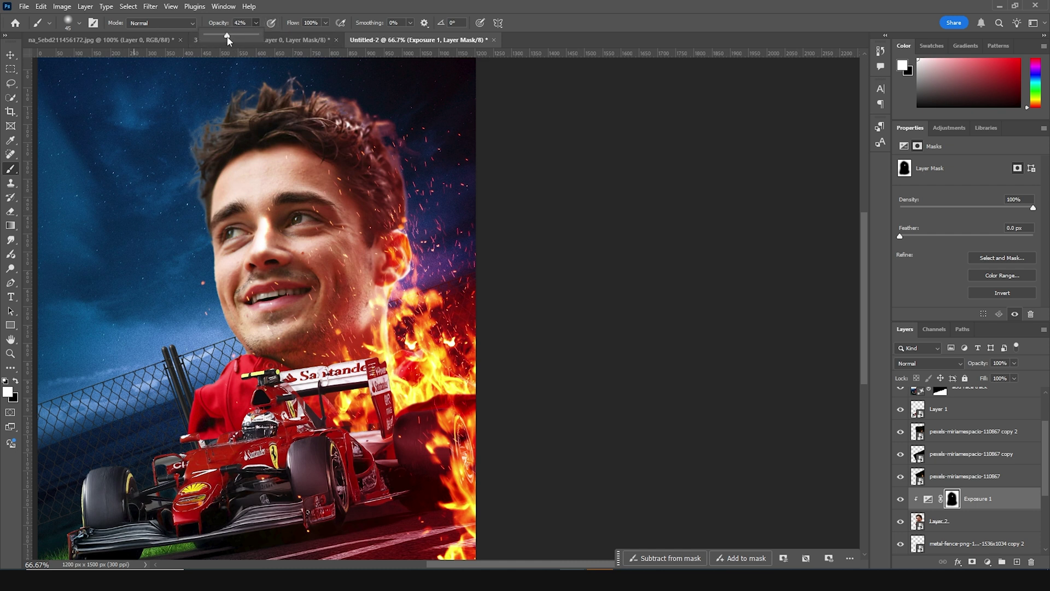
drag(255, 214, 255, 264)
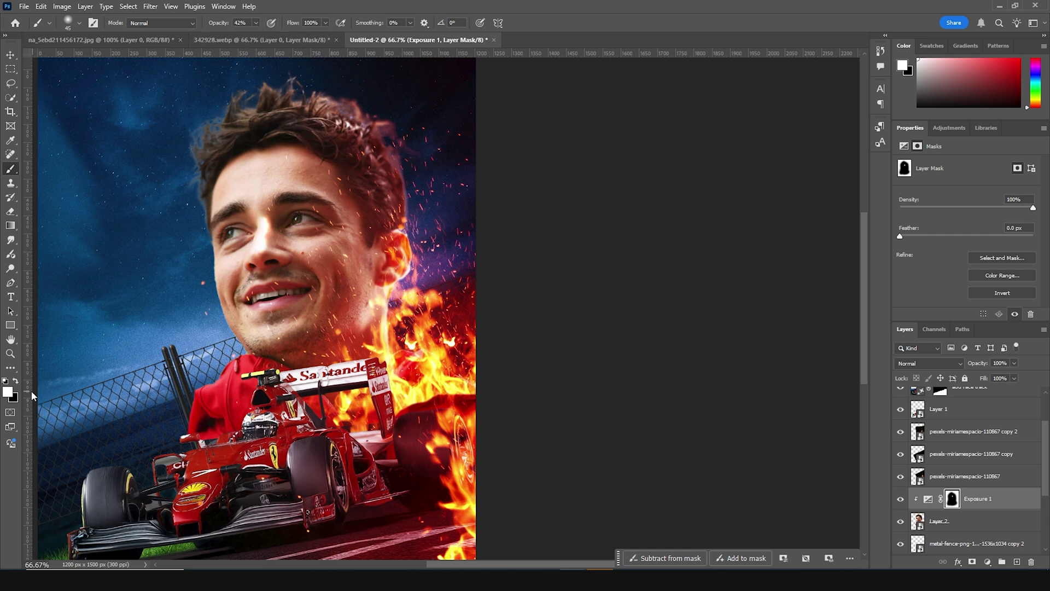
- Paint black over the nose and mouth on the Exposure mask with a soft brush from 100 px at 42% opacity
click(15, 382)
key(])
key(])
key(])
key(])
key(])
key(])
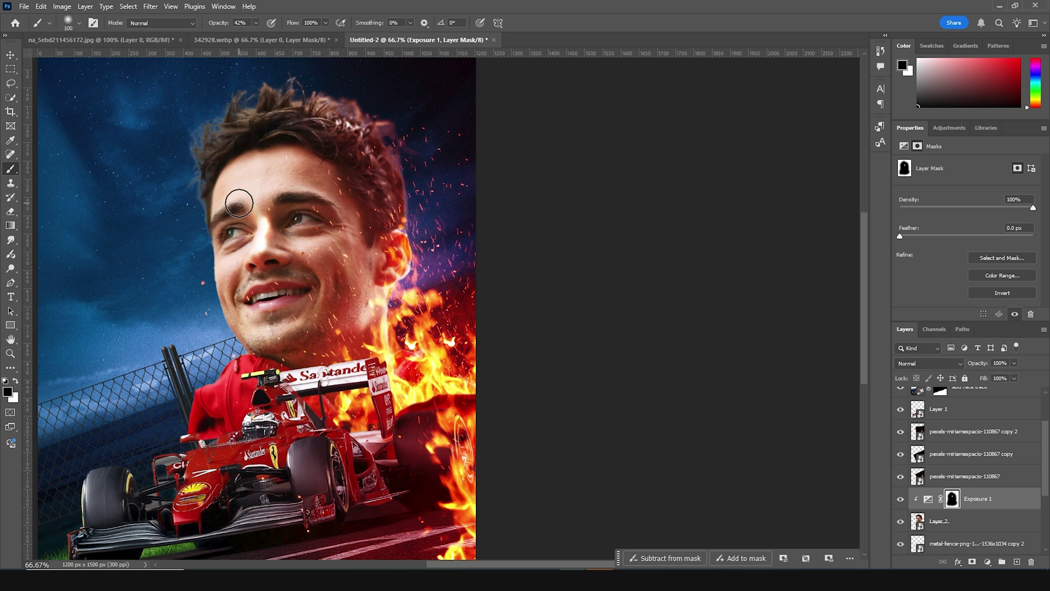
drag(272, 203, 275, 304)
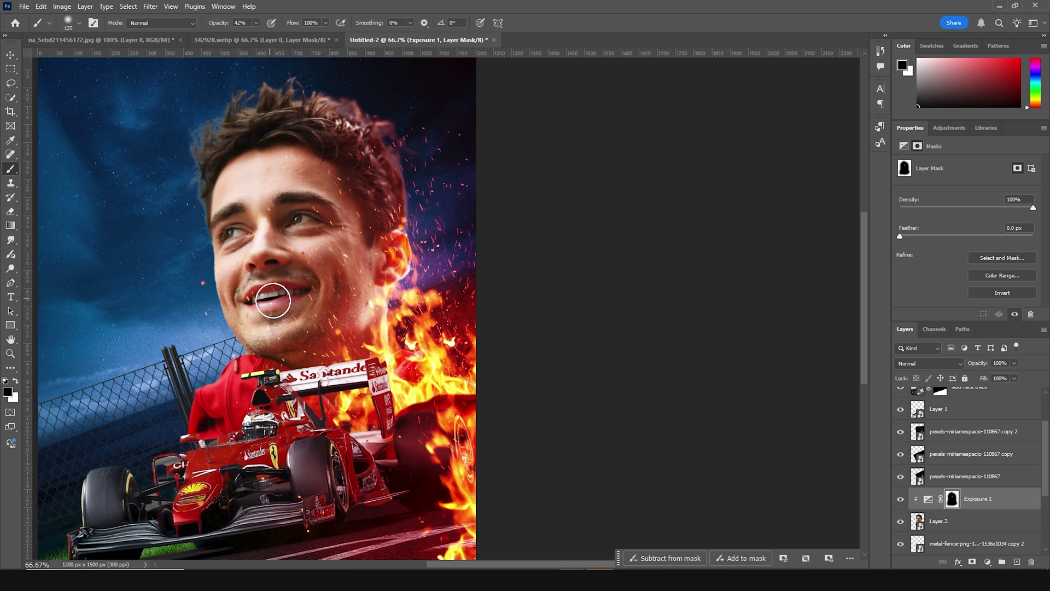
- Paint white over the fire-side cheek and jaw on the Exposure mask at 42% opacity, enlarging the brush from 150 to 250 px
click(16, 382)
key(])
key(])
key(])
key(])
key(])
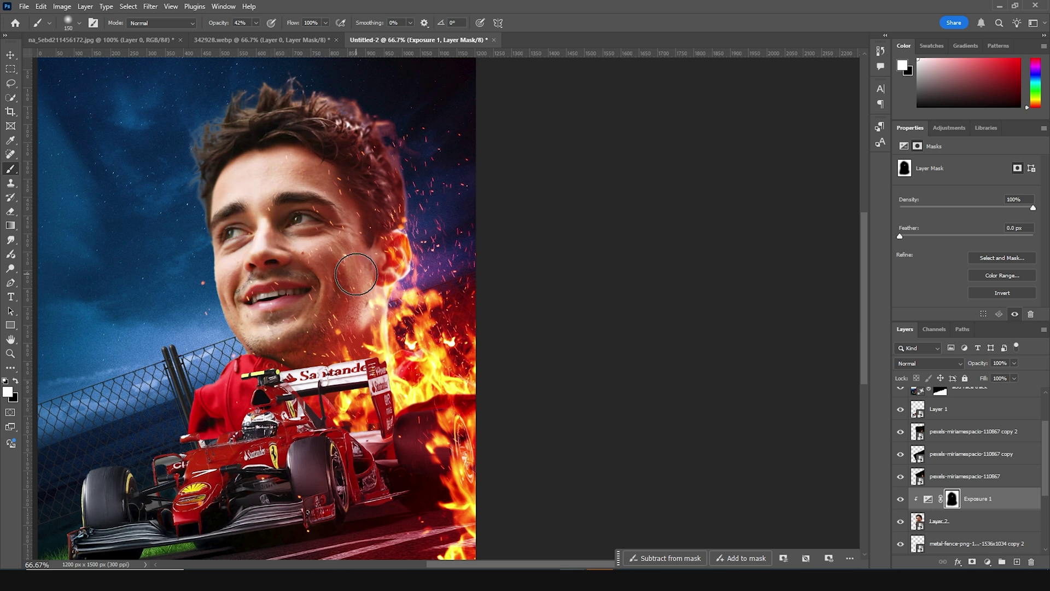
mouse_move(346, 206)
mouse_down()
mouse_move(334, 283)
mouse_move(341, 247)
mouse_move(405, 302)
mouse_move(389, 272)
mouse_move(407, 346)
mouse_move(421, 235)
mouse_move(414, 125)
mouse_move(413, 160)
mouse_move(396, 143)
mouse_move(394, 77)
mouse_move(411, 211)
mouse_move(407, 349)
mouse_up()
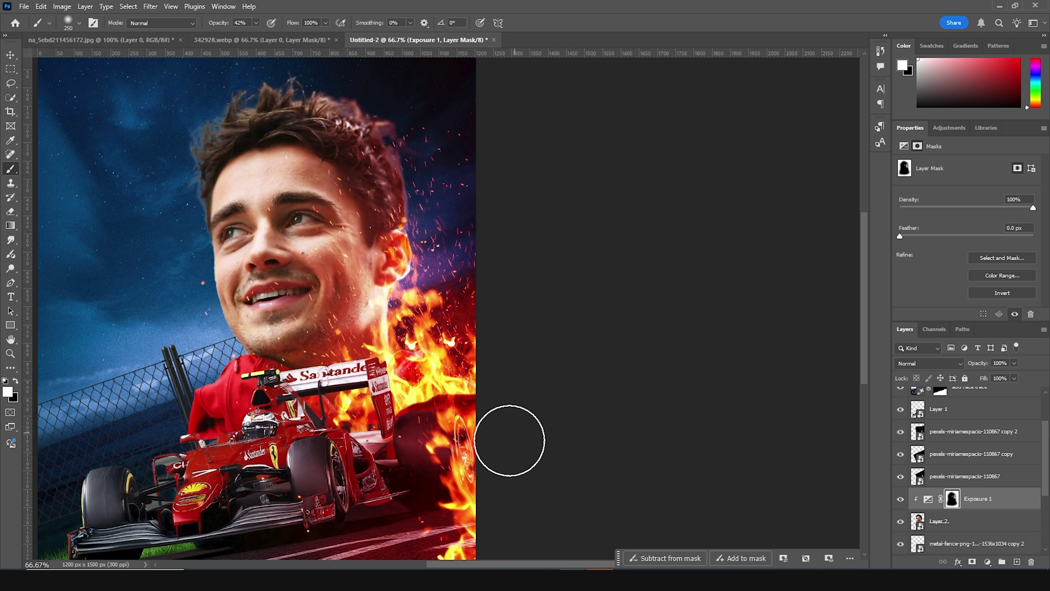
- Add a new layer above the red fill and set the foreground color to yellow #ffe841
scroll(966, 470, up, 2)
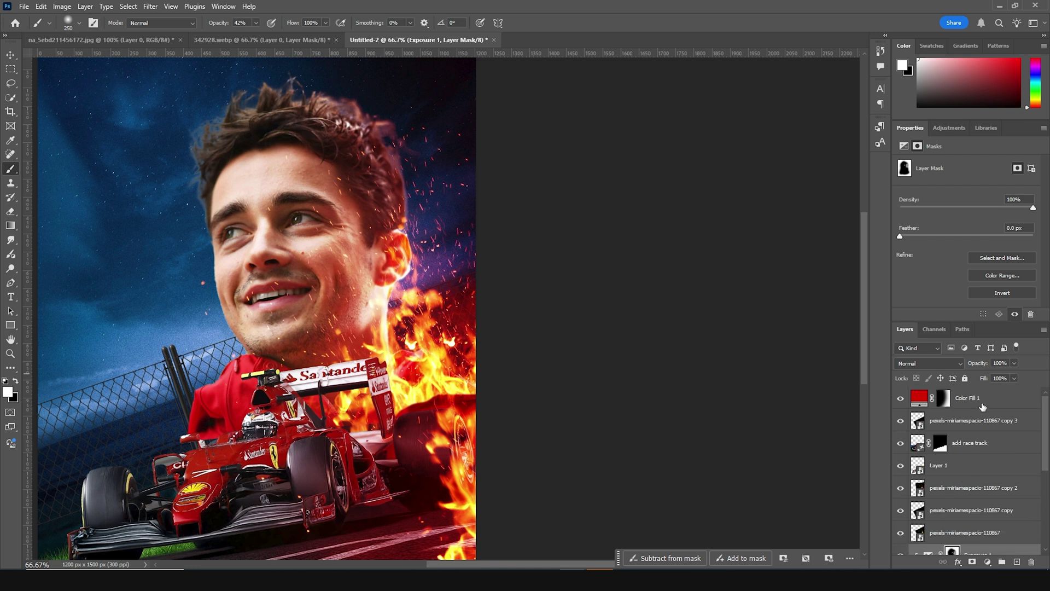
click(983, 405)
click(1017, 562)
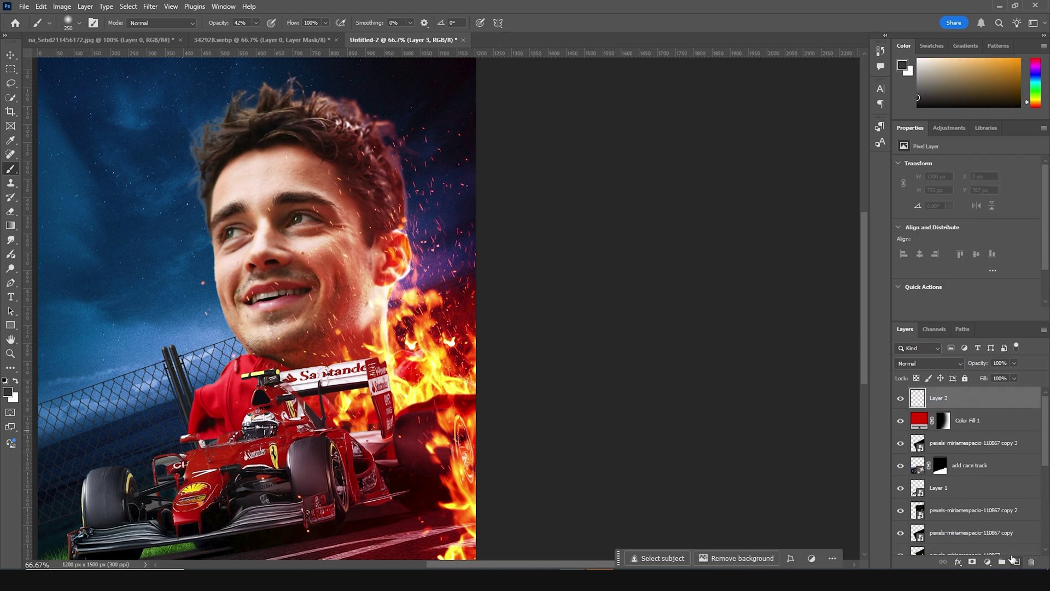
click(8, 391)
click(433, 381)
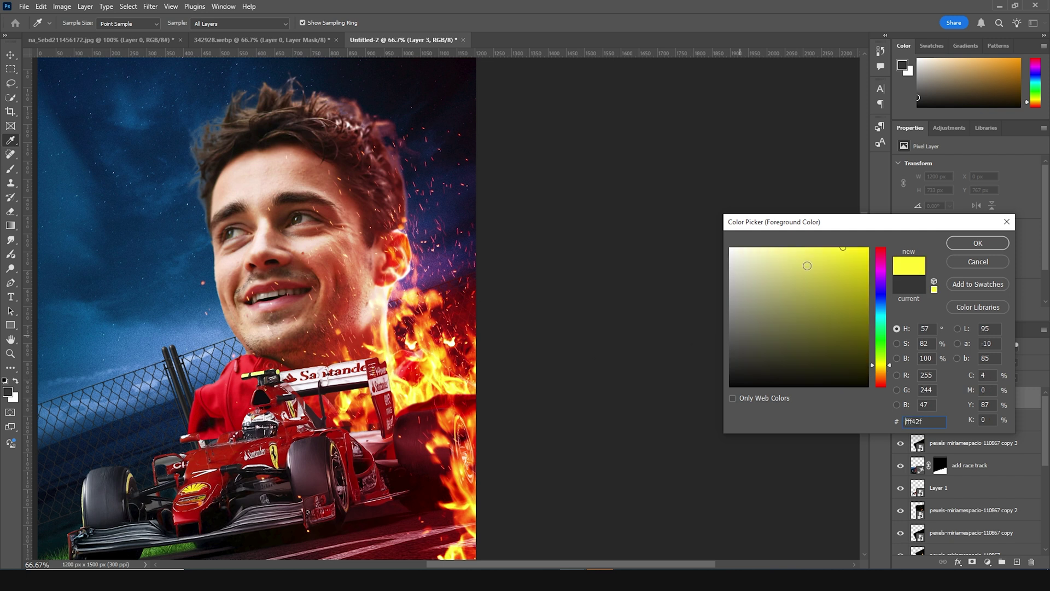
click(474, 497)
click(832, 245)
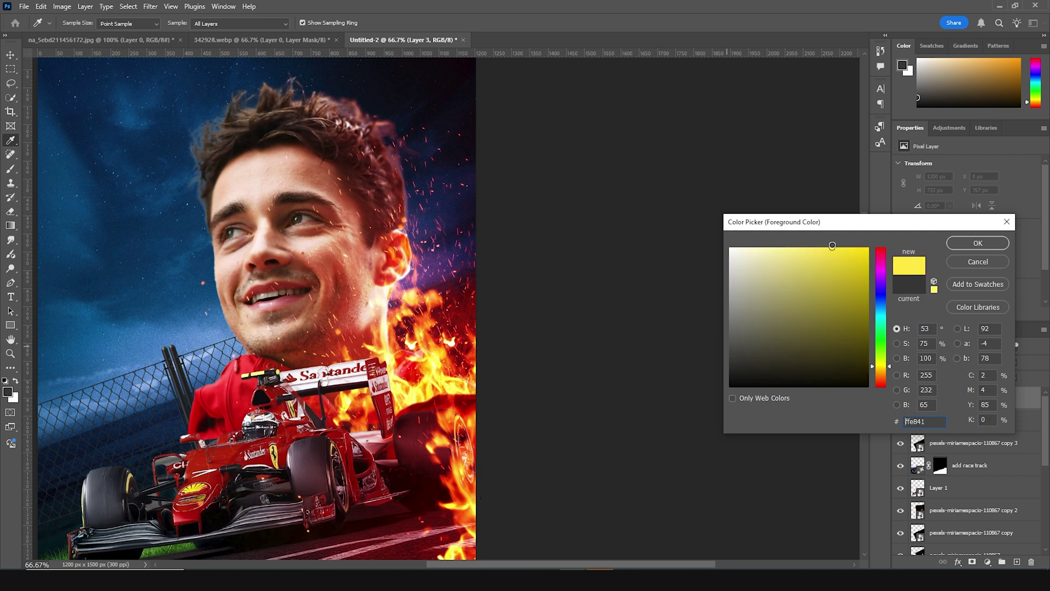
click(992, 252)
key(b)
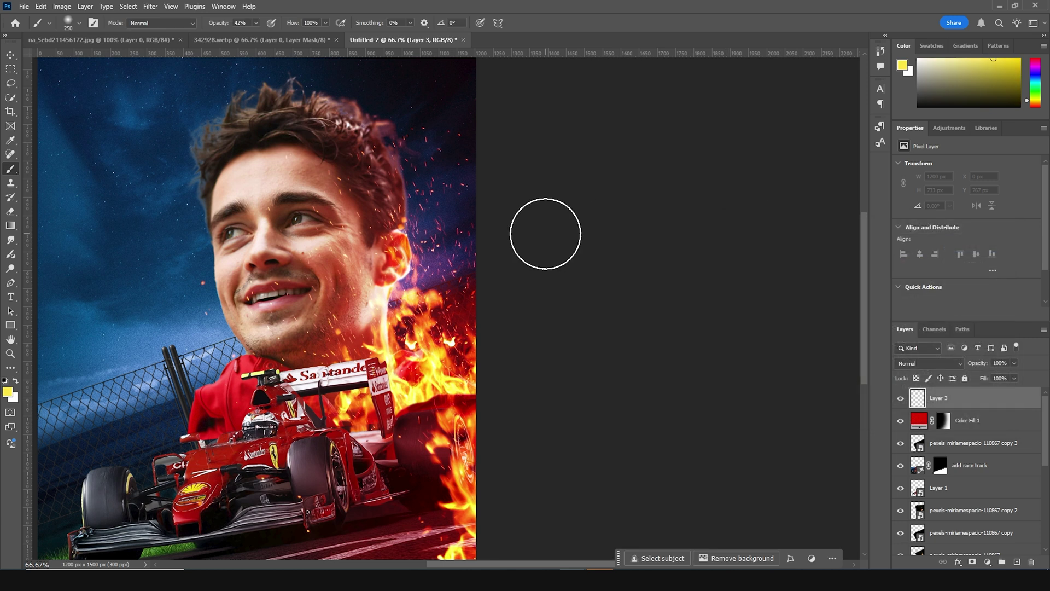
- Paint a soft yellow glow along the poster's right edge on the new layer with a 1700 px brush at 42% opacity
key(bracketright)
key(bracketright)
key(bracketright)
key(bracketright)
key(bracketright)
key(bracketright)
key(bracketright)
key(bracketright)
key(bracketright)
key(bracketright)
key(bracketright)
key(bracketright)
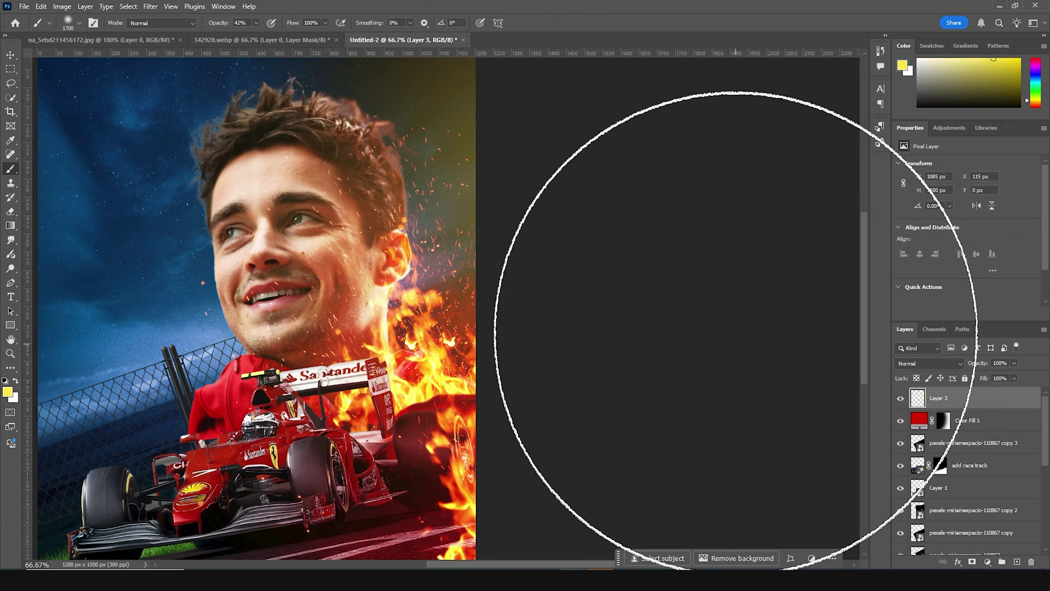
key(ctrl+minus)
click(514, 152)
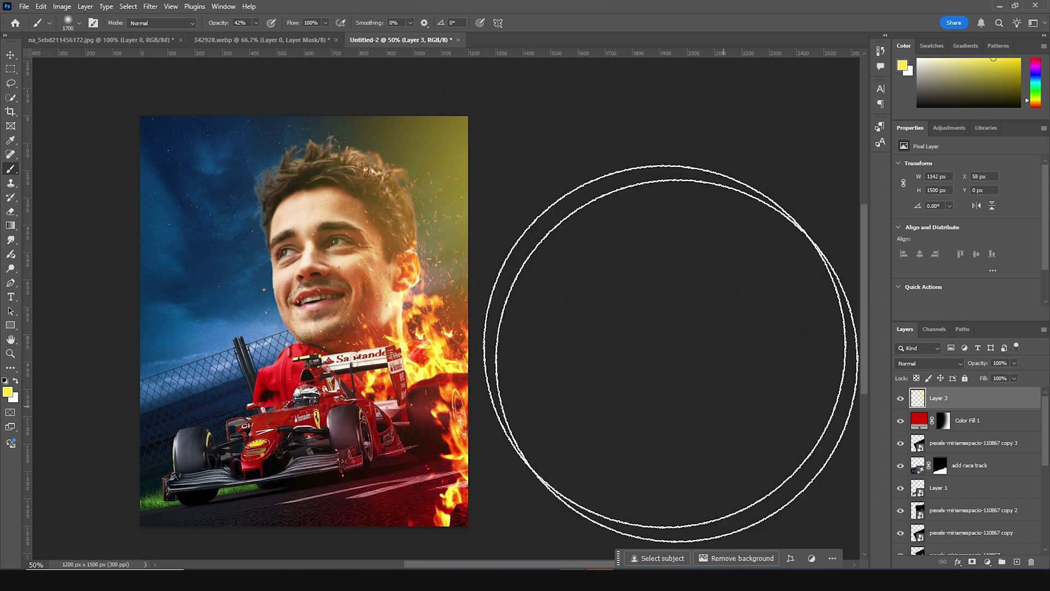
- Add another layer on top, raise the brush opacity to 100%, and choose a very pale yellow foreground color
click(257, 23)
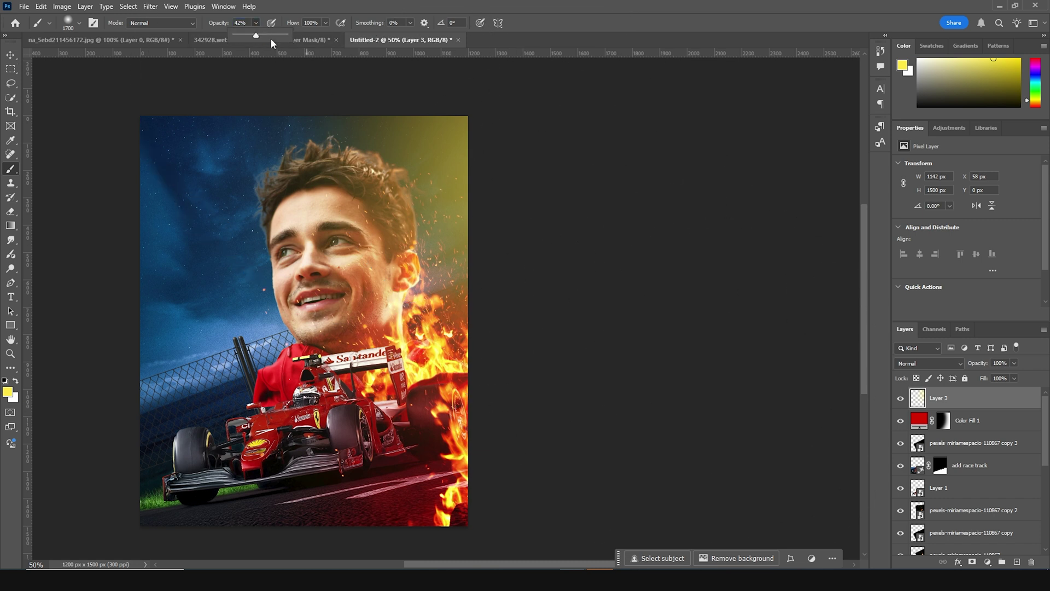
key(bracketleft)
key(bracketleft)
key(bracketleft)
key(bracketleft)
key(bracketleft)
key(bracketleft)
key(bracketleft)
key(bracketleft)
key(bracketleft)
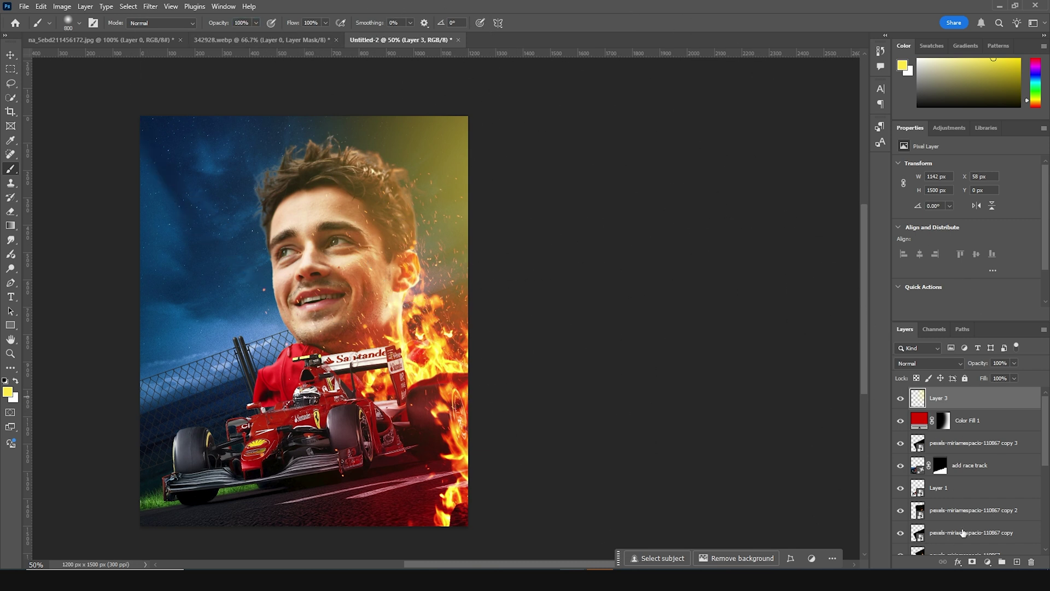
click(1014, 563)
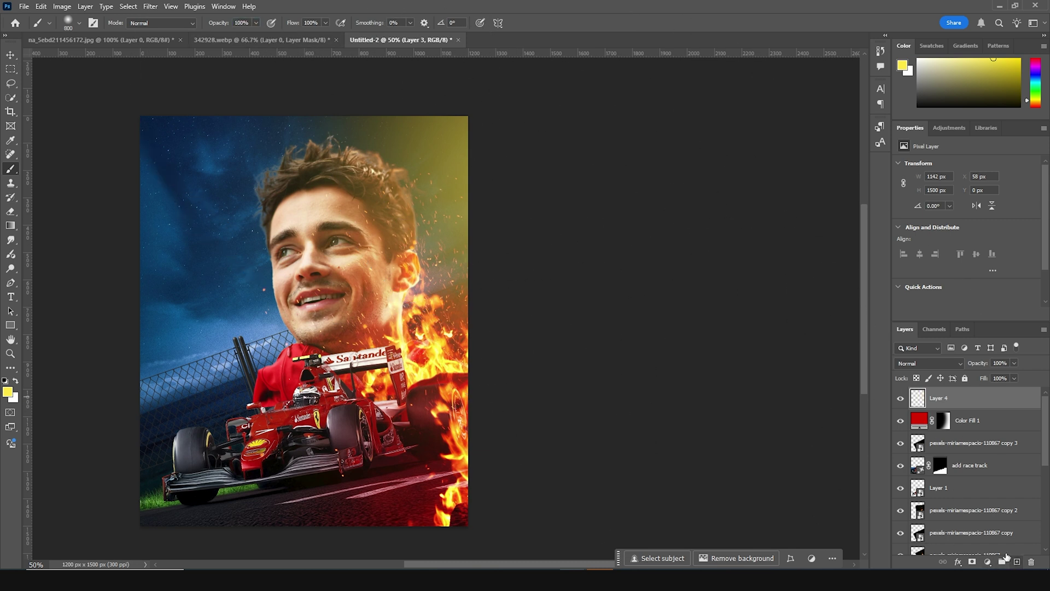
click(8, 392)
click(764, 246)
drag(759, 238, 751, 236)
click(963, 247)
key(b)
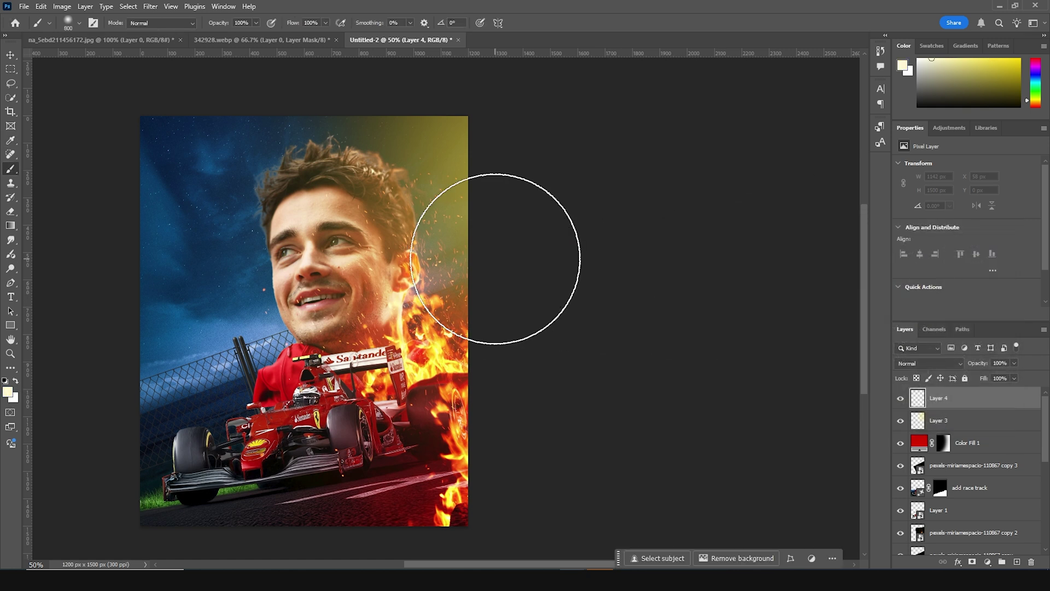
- Paint a bright pale-yellow light over the poster's right side with soft 1300 px and 1200 px brushes
key(bracketright)
key(bracketright)
key(bracketright)
key(bracketright)
key(bracketright)
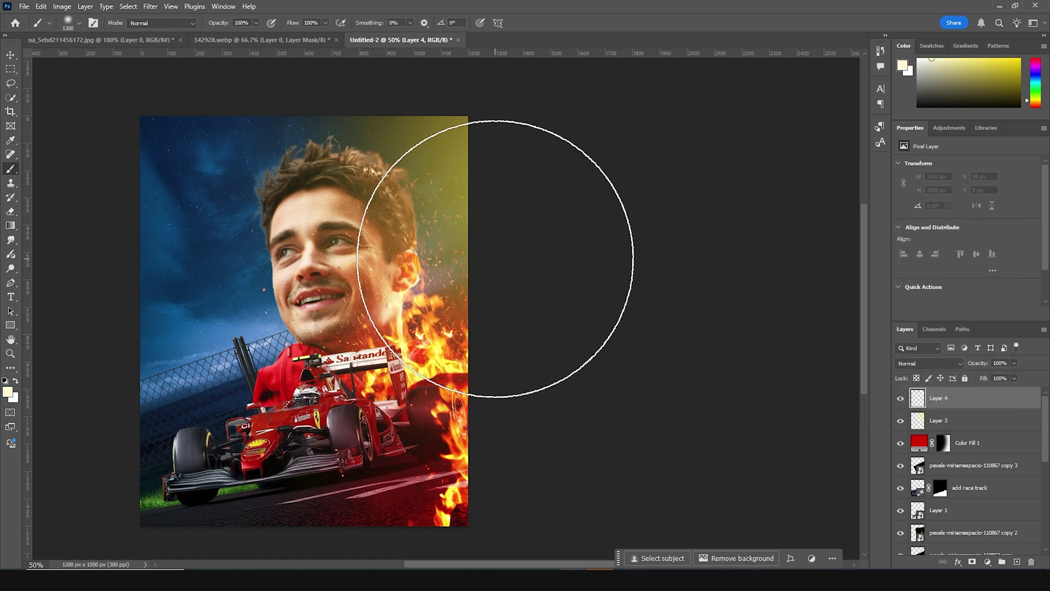
click(496, 259)
key(bracketleft)
click(441, 310)
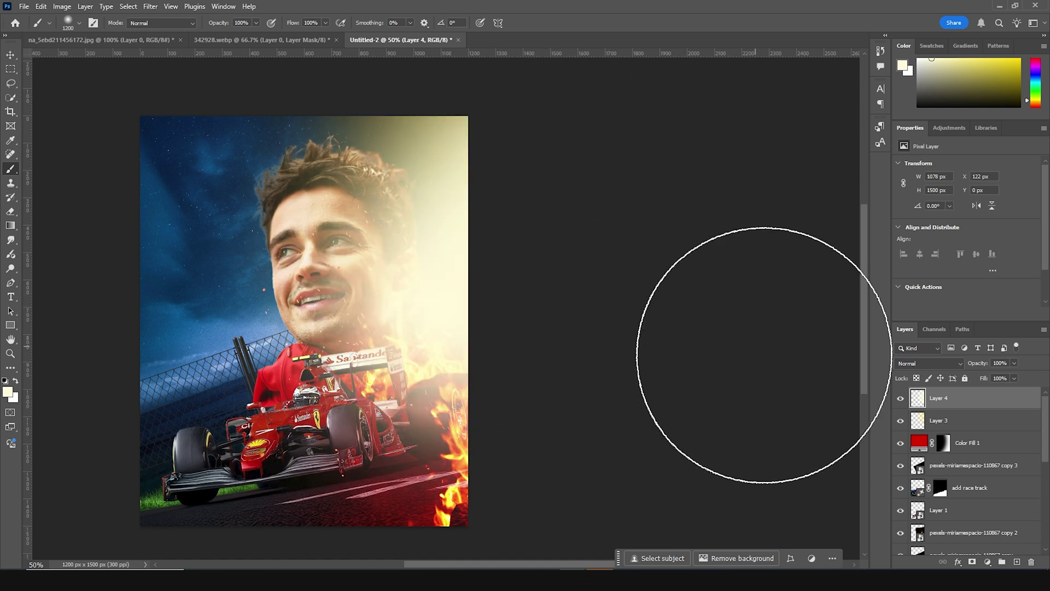
- Erase the pale glow's spill across the poster's left side with a soft 1000 px eraser
key(ctrl+minus)
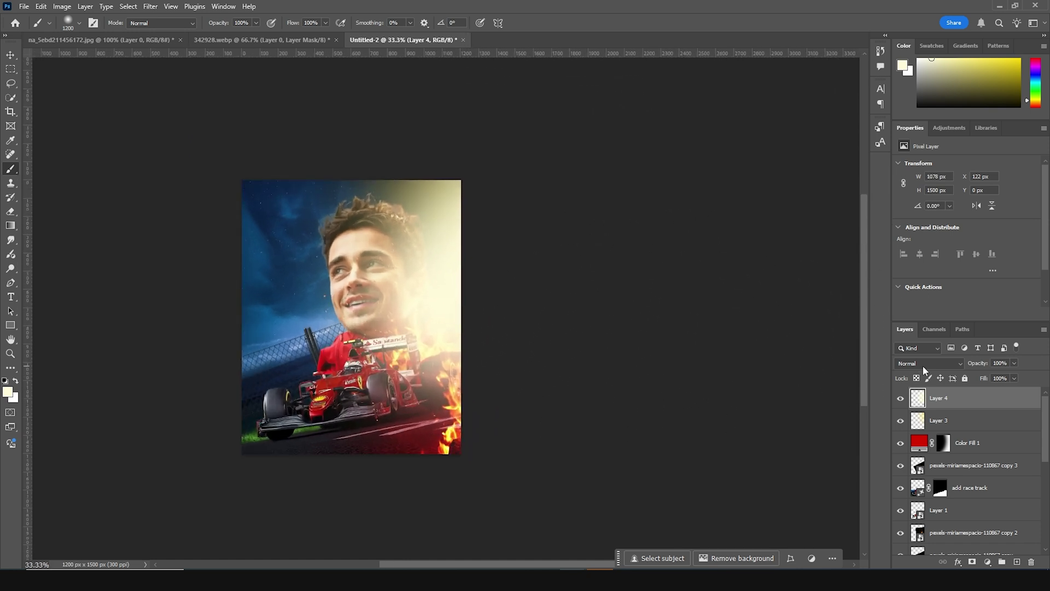
key(ctrl+plus)
key(e)
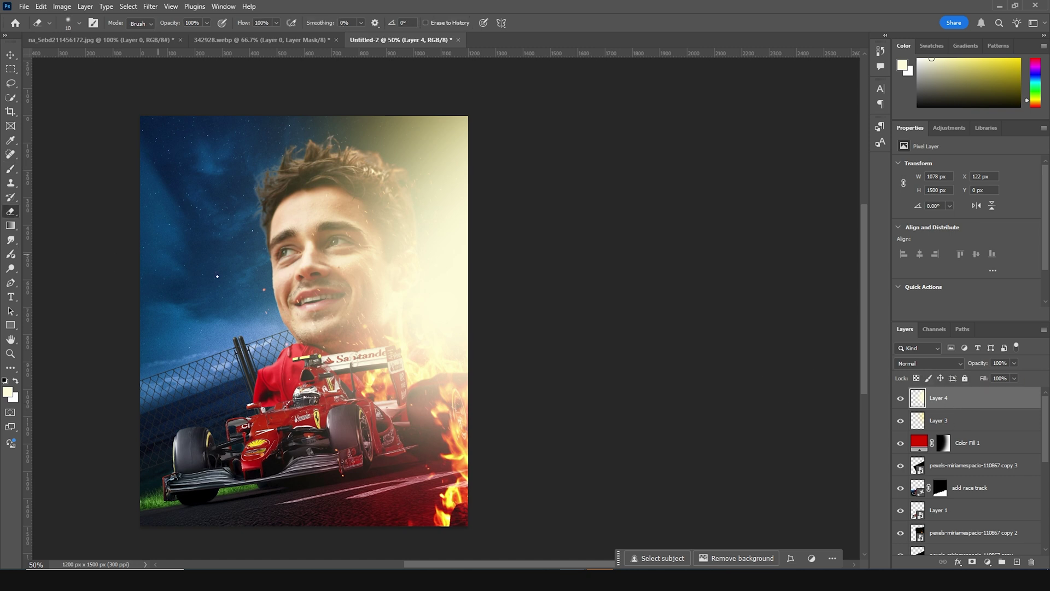
key(bracketright)
key(bracketright)
key(bracketright)
key(bracketright)
key(bracketright)
key(bracketright)
key(bracketright)
key(bracketright)
key(bracketright)
key(bracketright)
key(bracketright)
key(bracketright)
key(bracketright)
key(bracketright)
key(bracketright)
key(bracketright)
key(bracketright)
key(bracketright)
key(bracketright)
key(bracketright)
mouse_move(268, 401)
mouse_down()
mouse_move(227, 269)
mouse_move(169, 392)
mouse_move(181, 441)
mouse_move(141, 436)
mouse_up()
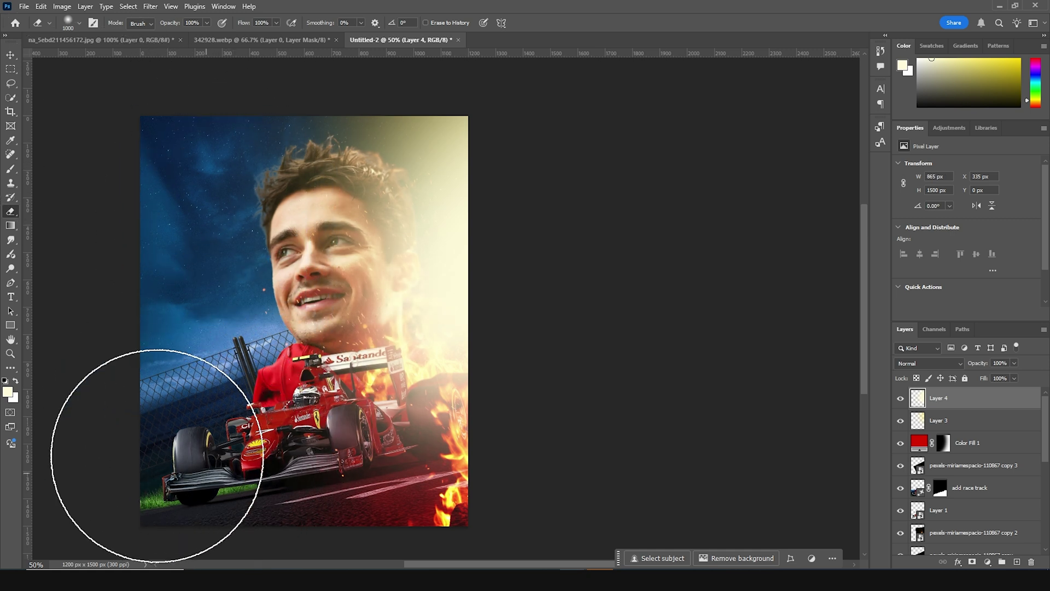
- Add a Color Lookup adjustment above all layers and load the 3D LUT file "Windycine- a 2025 .cube"
key(ctrl+minus)
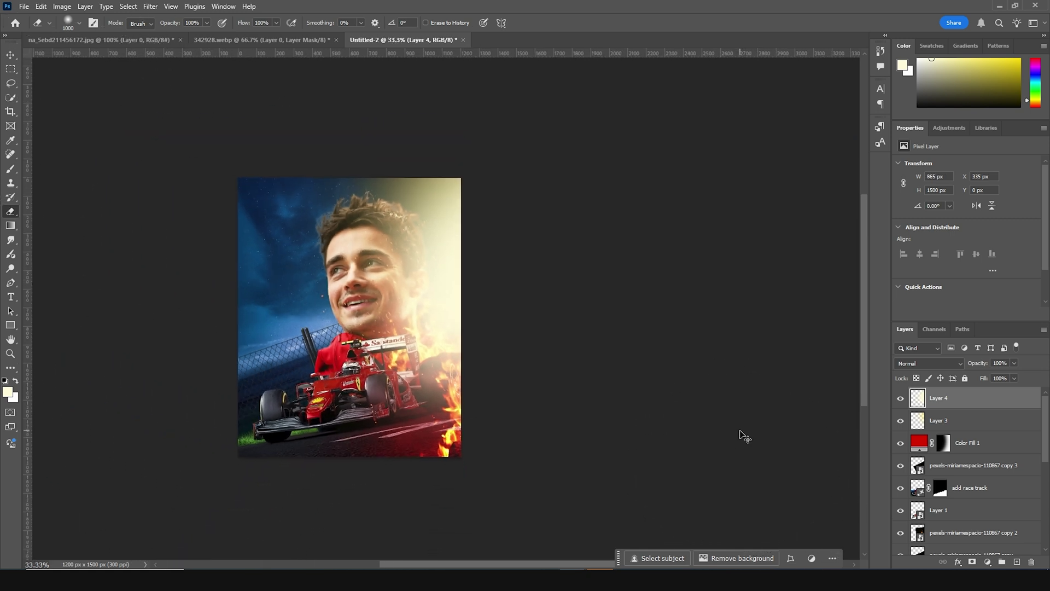
key(ctrl+plus)
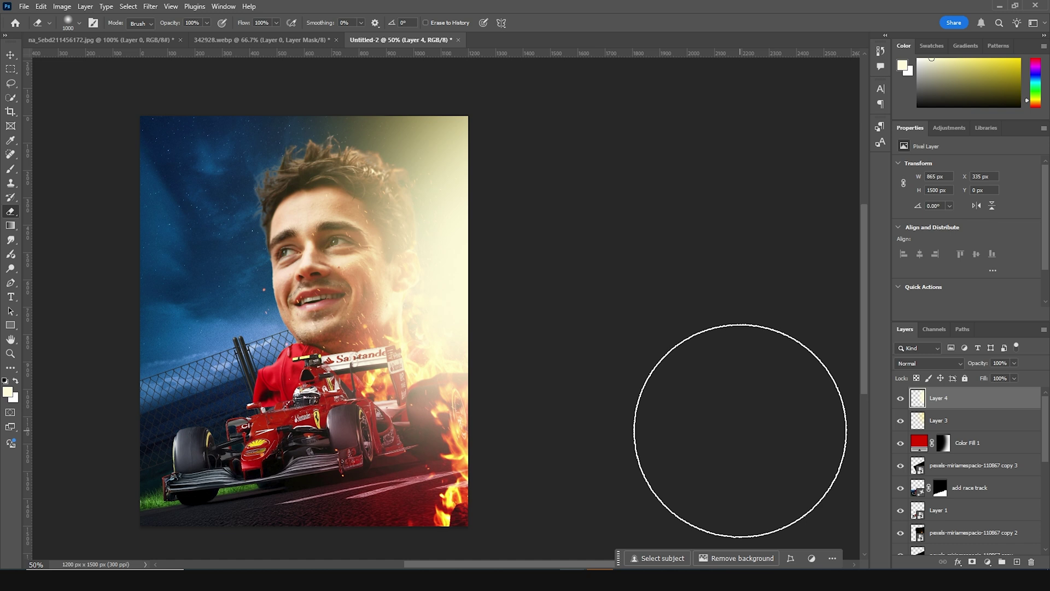
click(988, 562)
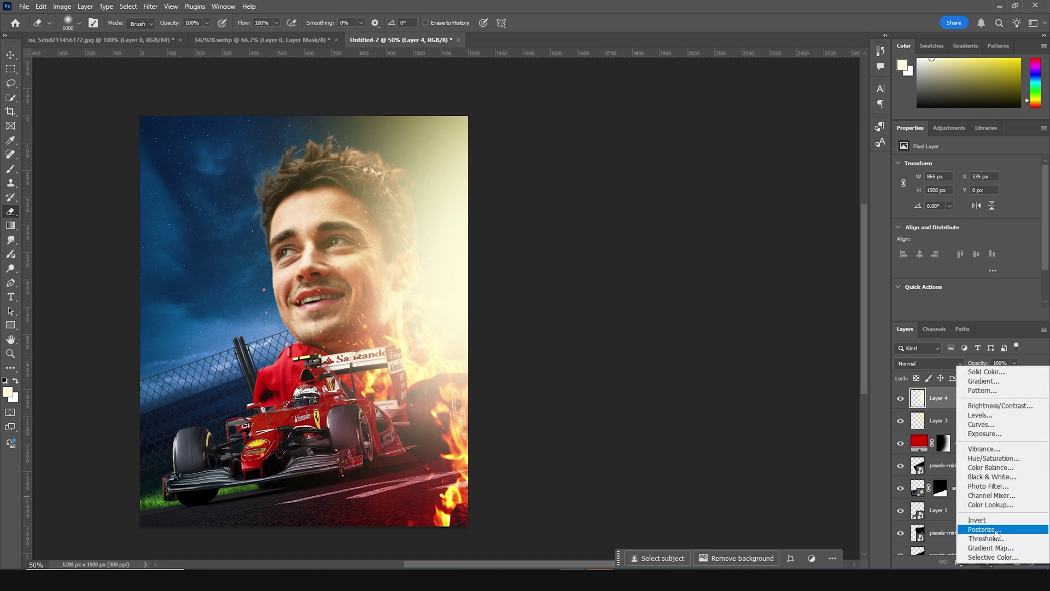
click(991, 505)
click(985, 164)
click(971, 179)
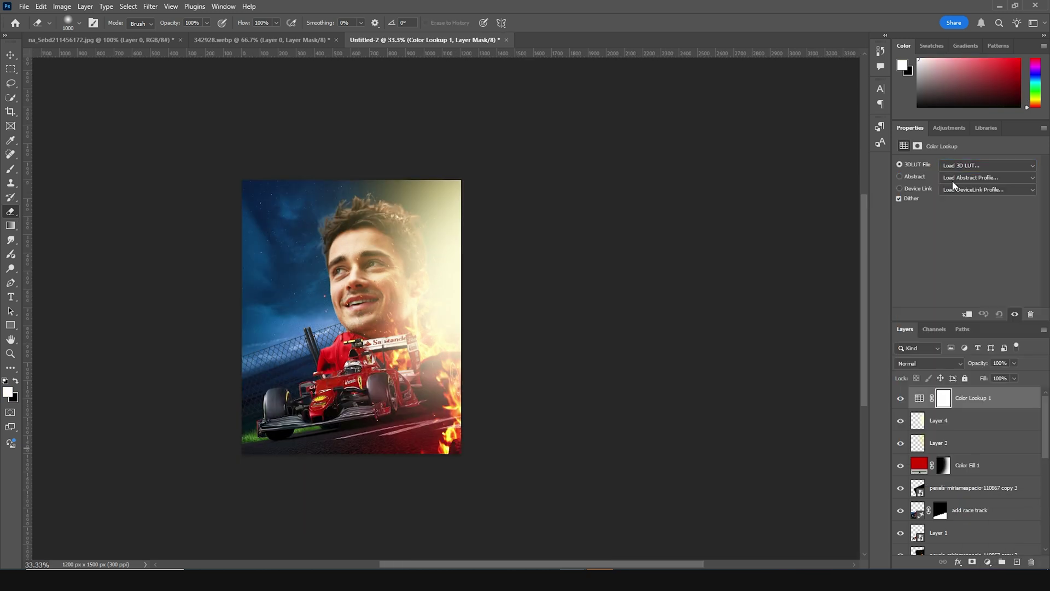
click(179, 81)
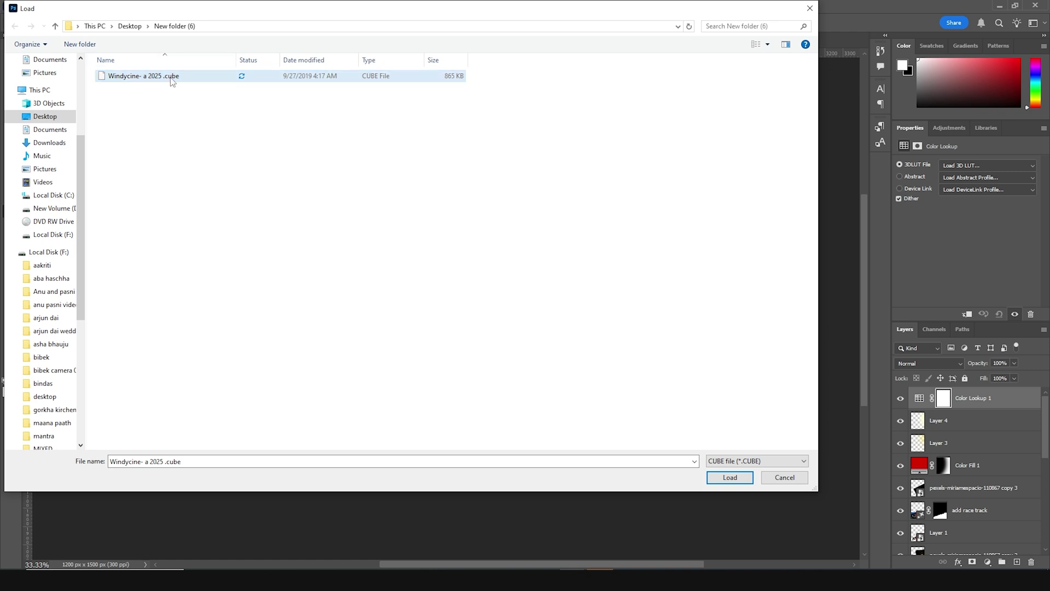
click(727, 477)
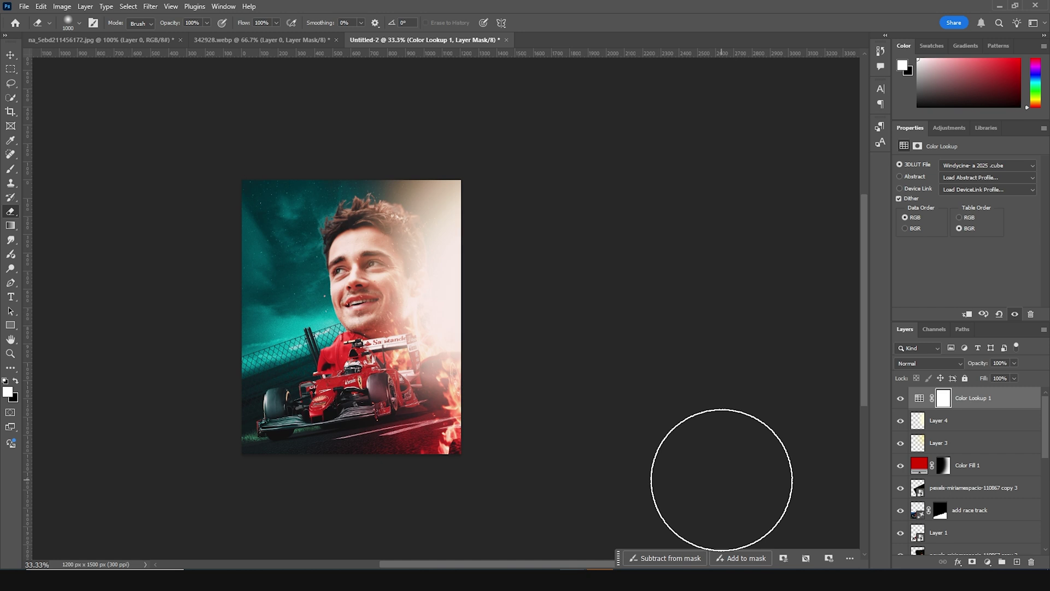
key(ctrl+plus)
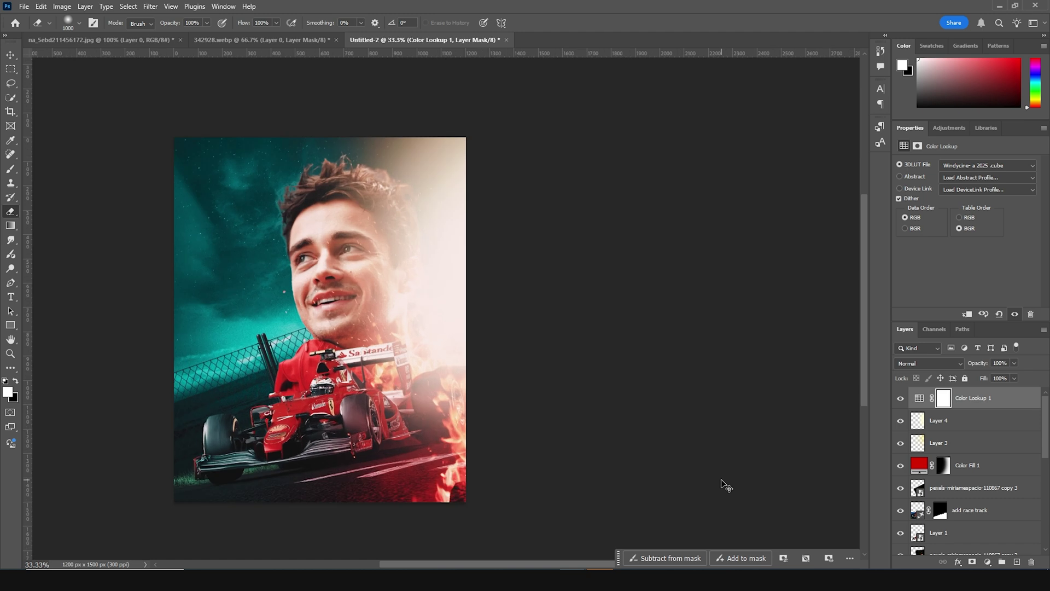
key(ctrl+plus)
key(ctrl+minus)
key(ctrl+minus)
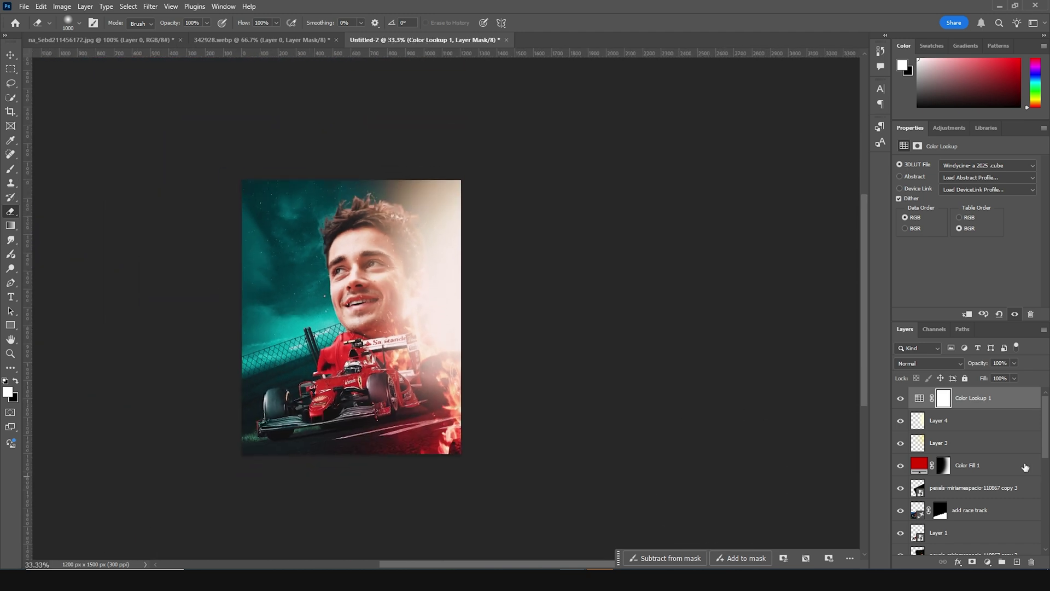
- On a new layer above Layer 4, paint white (ffffff) light along the poster's right edge with a soft 1200 px brush
click(946, 430)
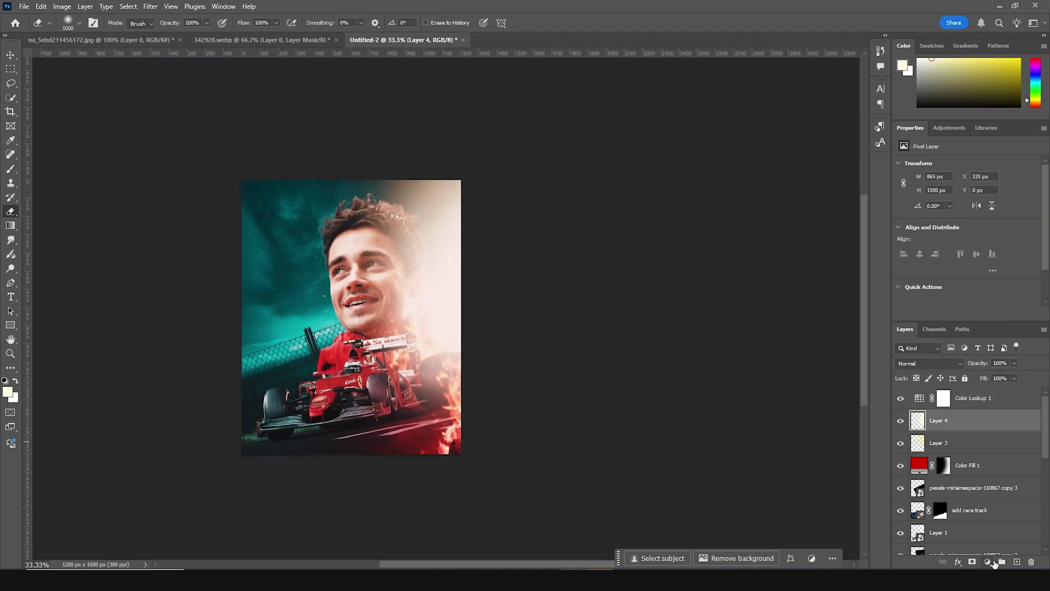
click(1017, 562)
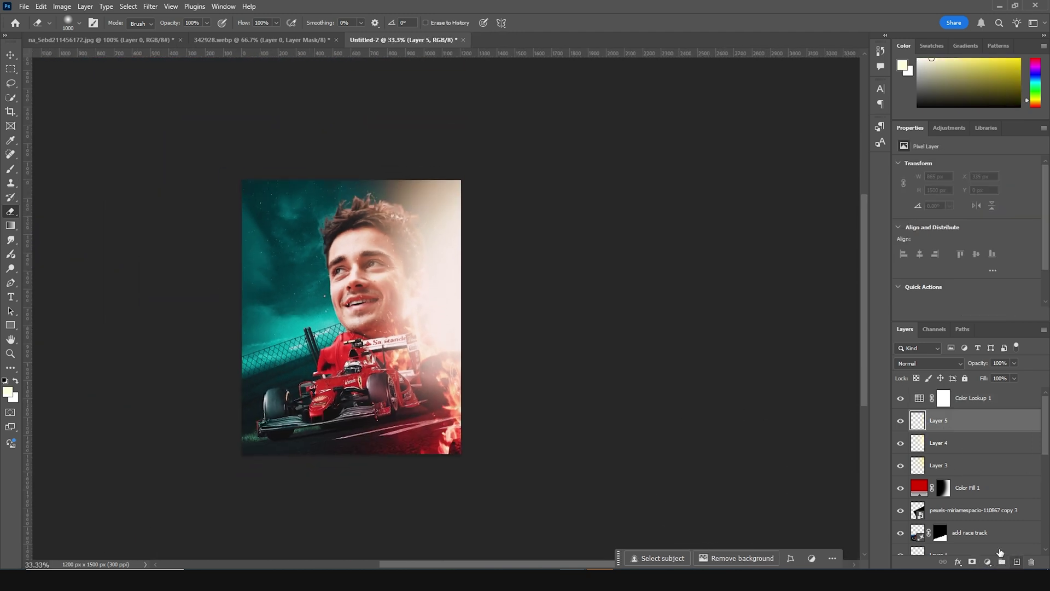
key(b)
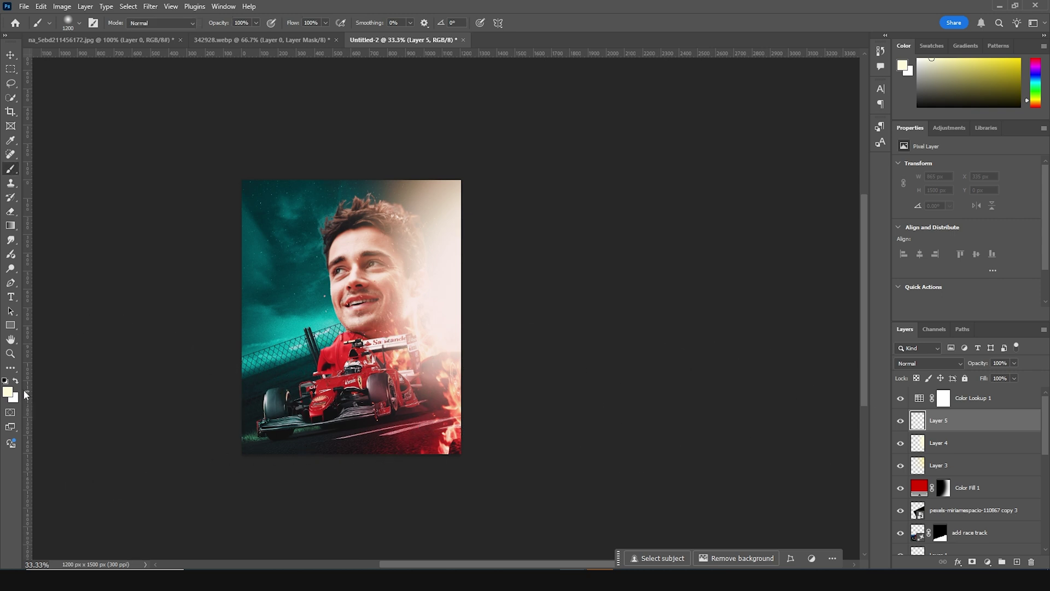
click(8, 391)
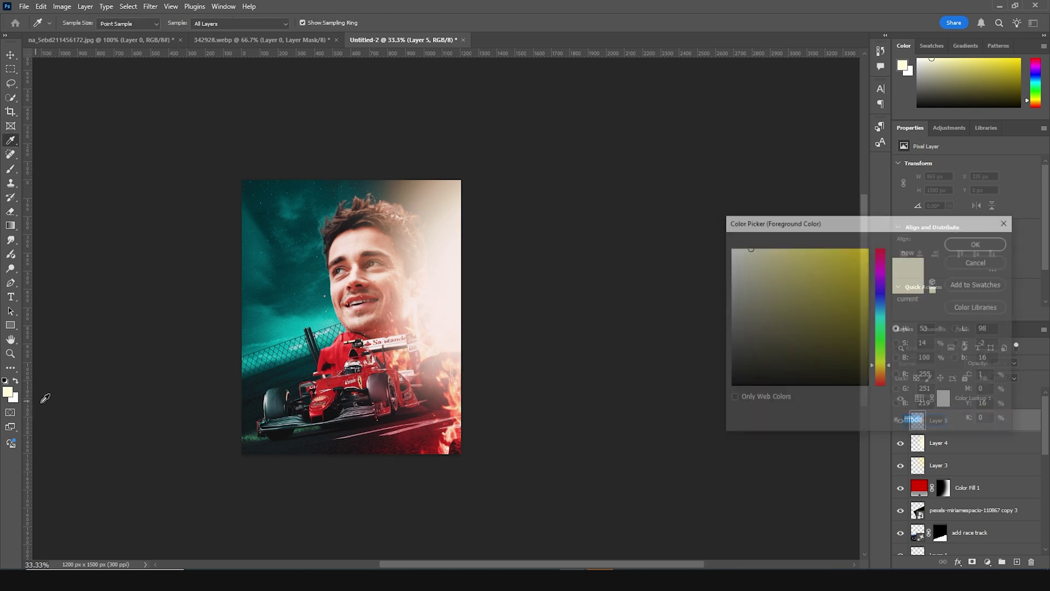
click(969, 243)
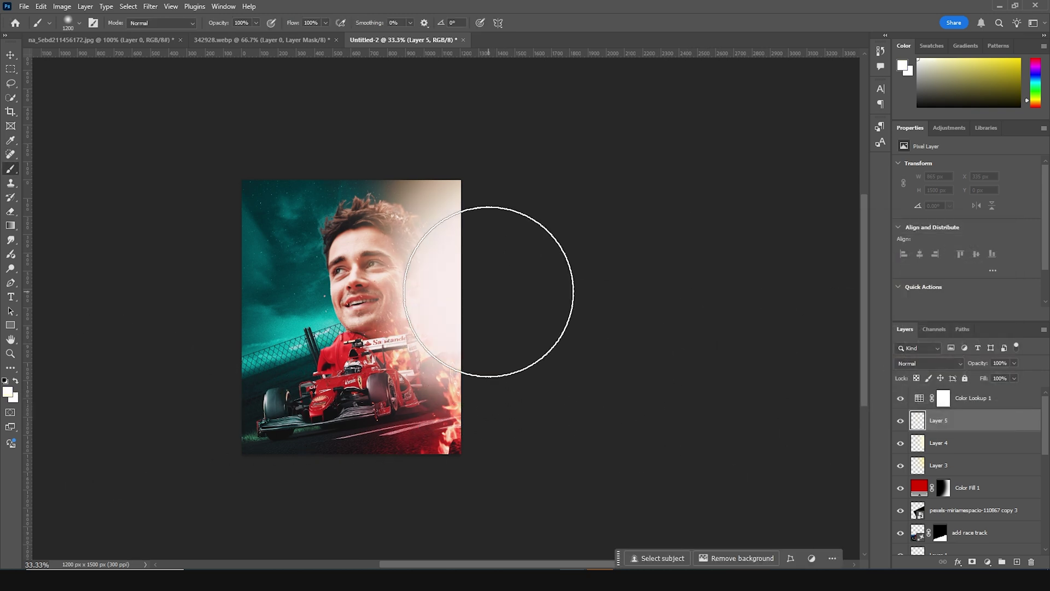
click(501, 461)
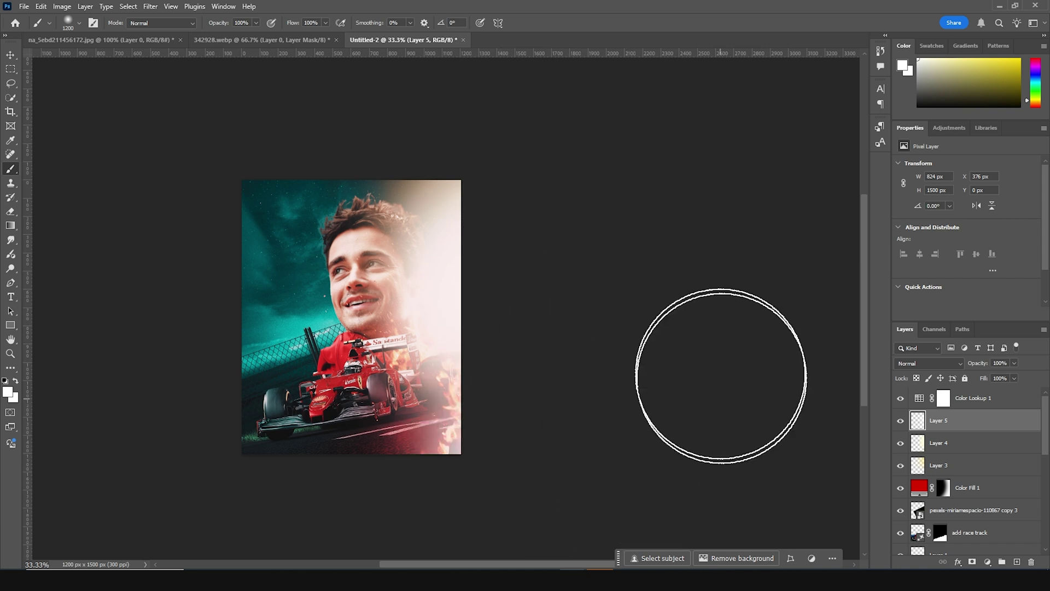
- Check Layer 3's visibility, then erase Layer 4's pale glow where it spills over the driver's face and the car
click(922, 466)
click(901, 465)
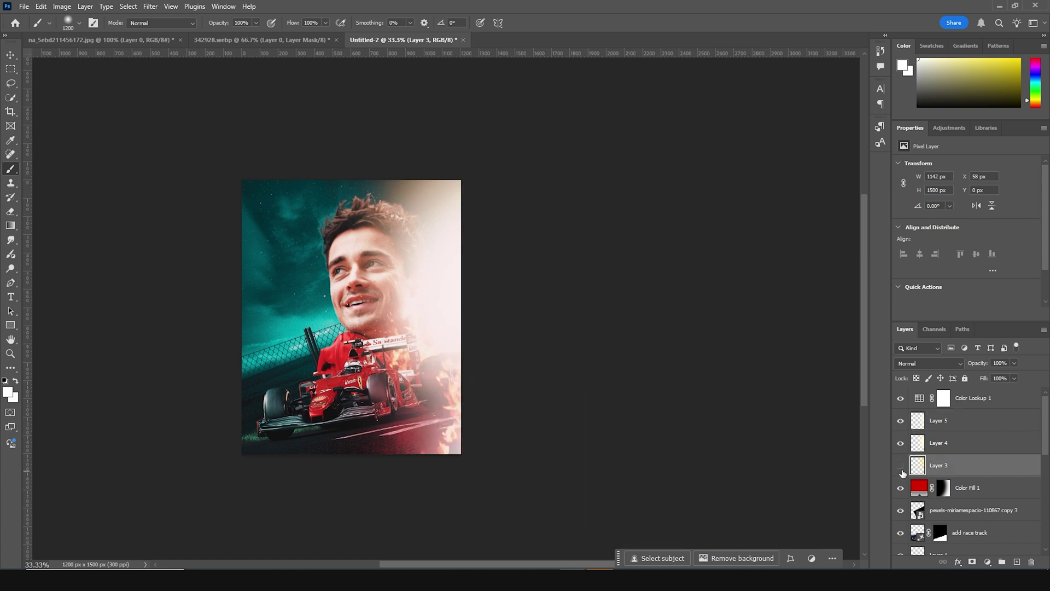
click(900, 465)
click(938, 443)
key(e)
mouse_move(361, 282)
mouse_down()
mouse_move(335, 314)
mouse_move(337, 336)
mouse_move(341, 248)
mouse_move(287, 198)
mouse_move(269, 352)
mouse_move(292, 360)
mouse_move(301, 416)
mouse_up()
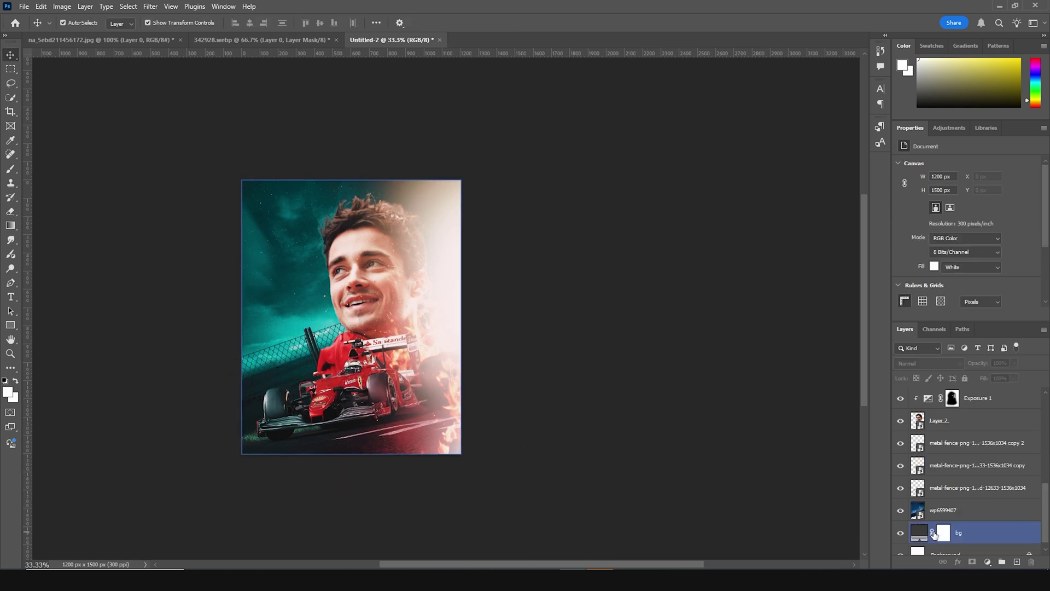
- Apply the Camera Raw Filter to the driver portrait layer with Texture +14 and Clarity +51
scroll(934, 534, down, 1)
scroll(933, 533, up, 1)
click(921, 435)
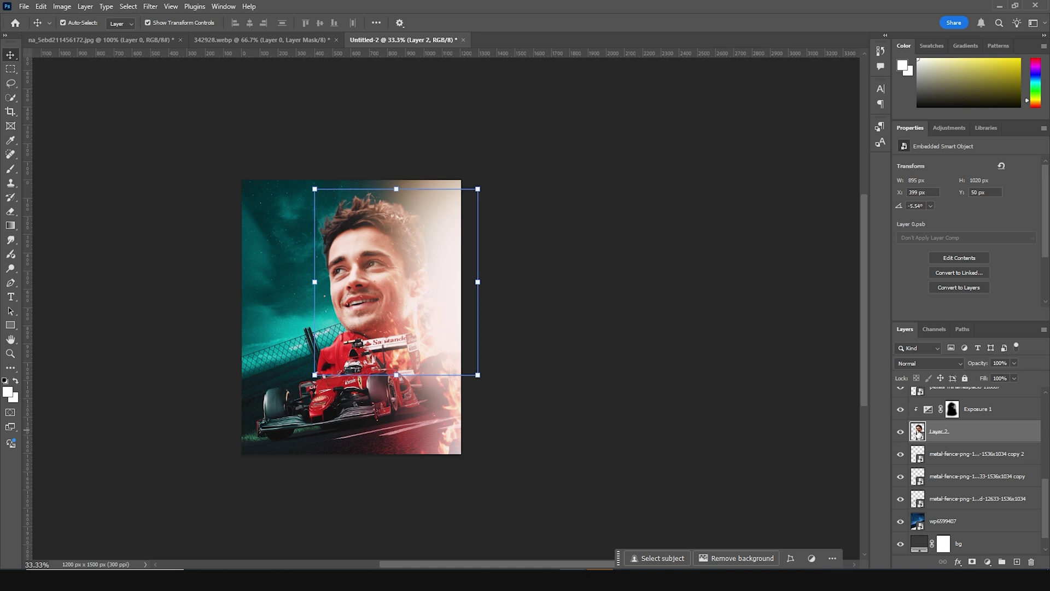
click(153, 8)
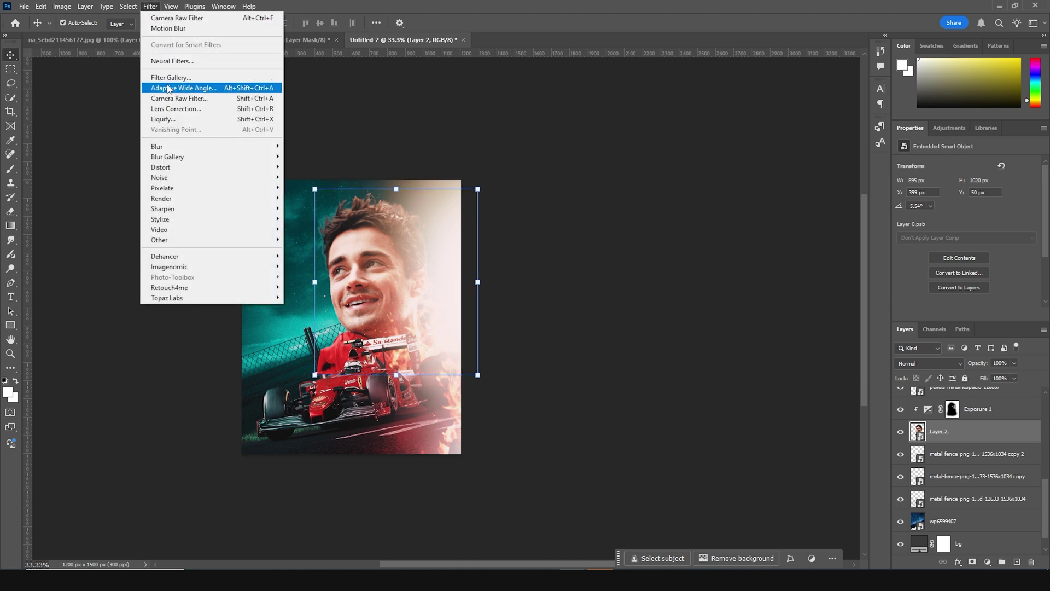
click(174, 98)
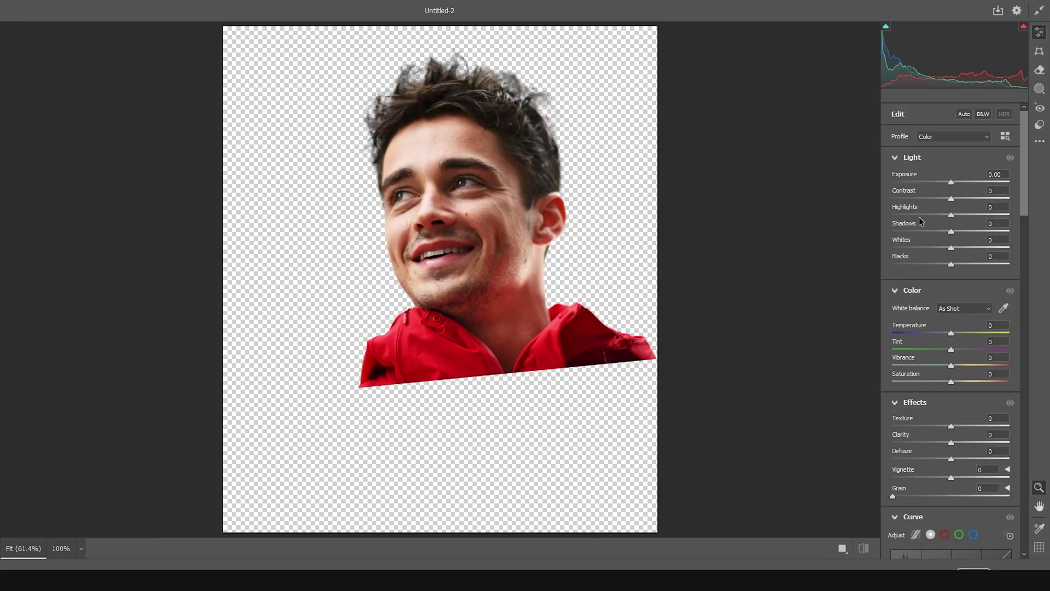
drag(951, 214, 970, 229)
scroll(935, 449, down, 2)
scroll(935, 450, down, 5)
mouse_move(951, 180)
mouse_down()
mouse_move(978, 182)
mouse_move(960, 164)
mouse_up()
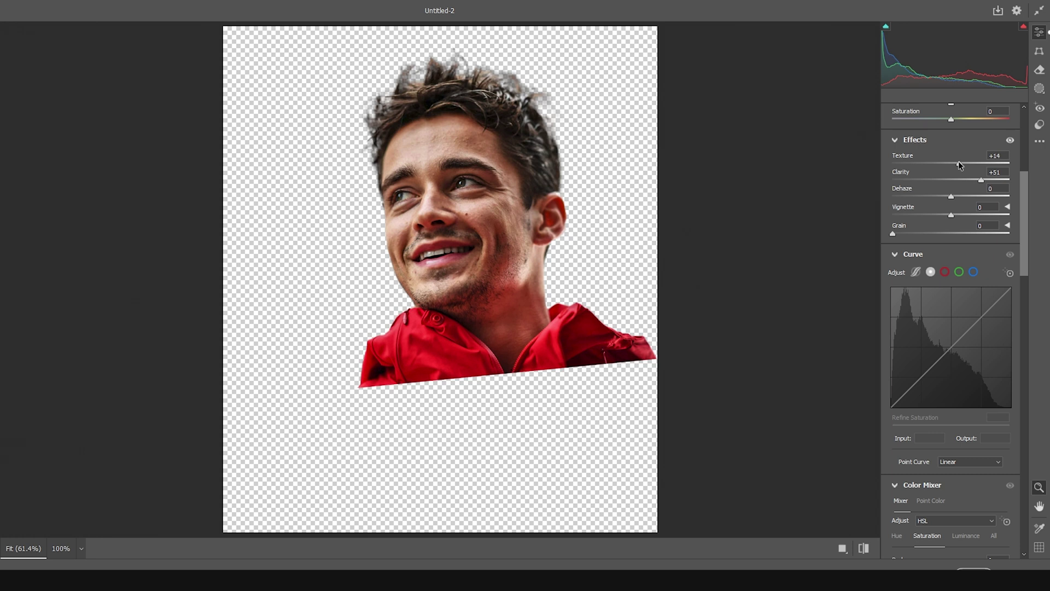
- Lower the portrait's Vibrance to -25 and apply the Camera Raw adjustments
scroll(933, 368, down, 7)
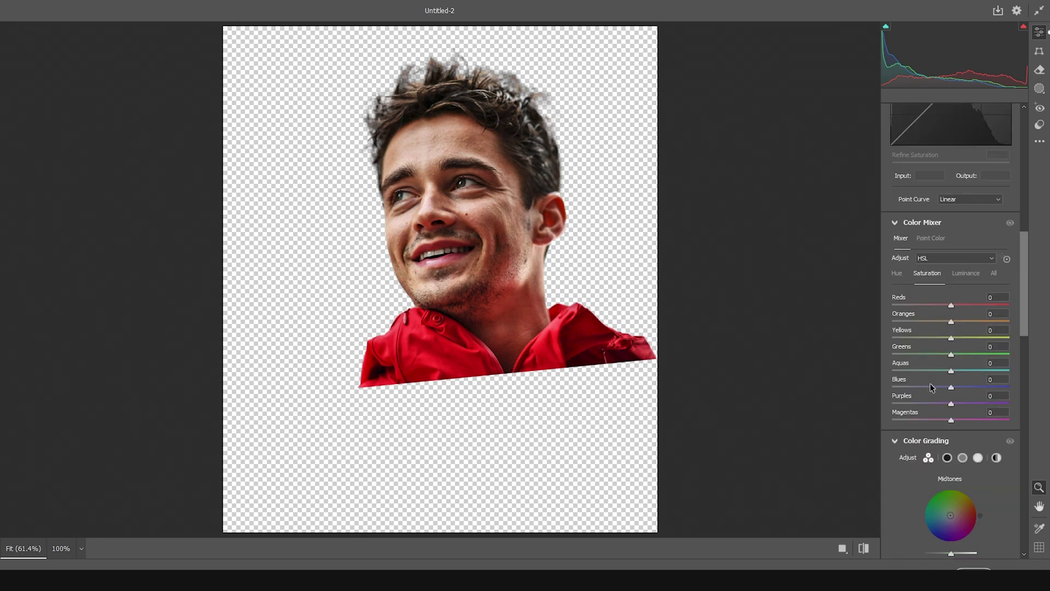
scroll(924, 246, up, 9)
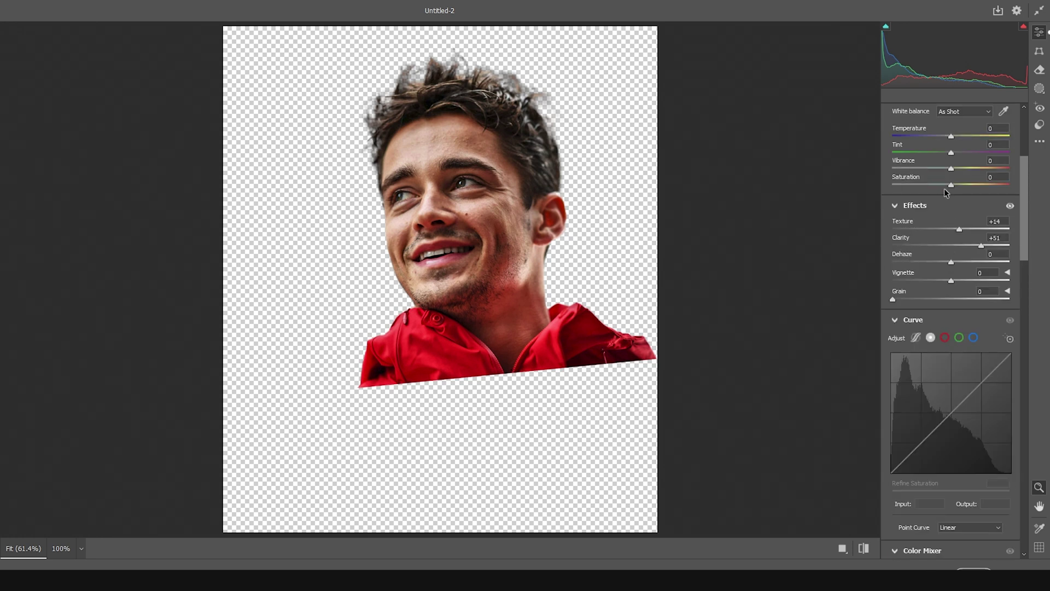
click(935, 167)
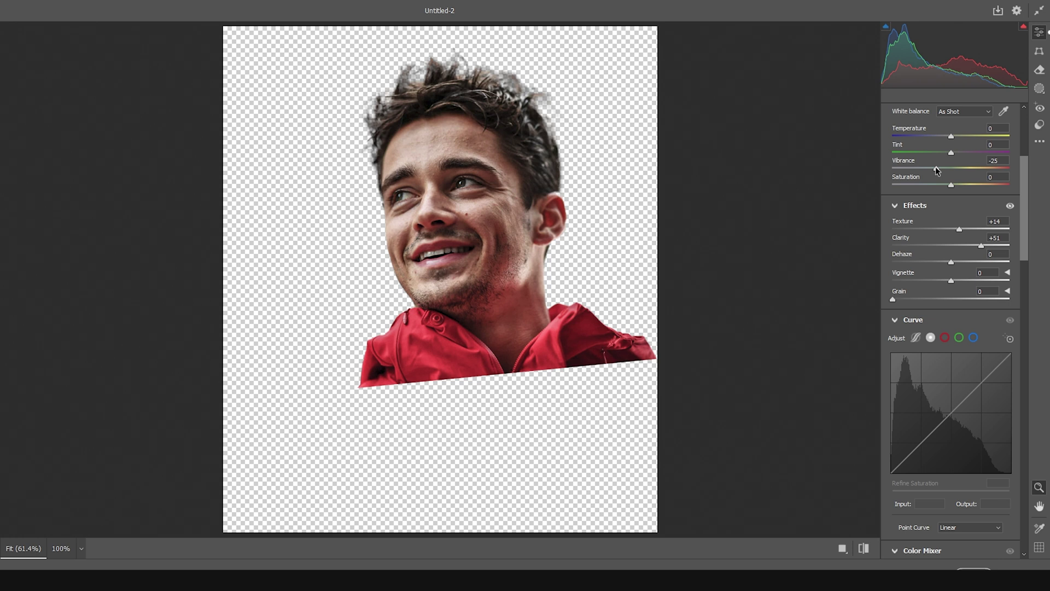
click(975, 565)
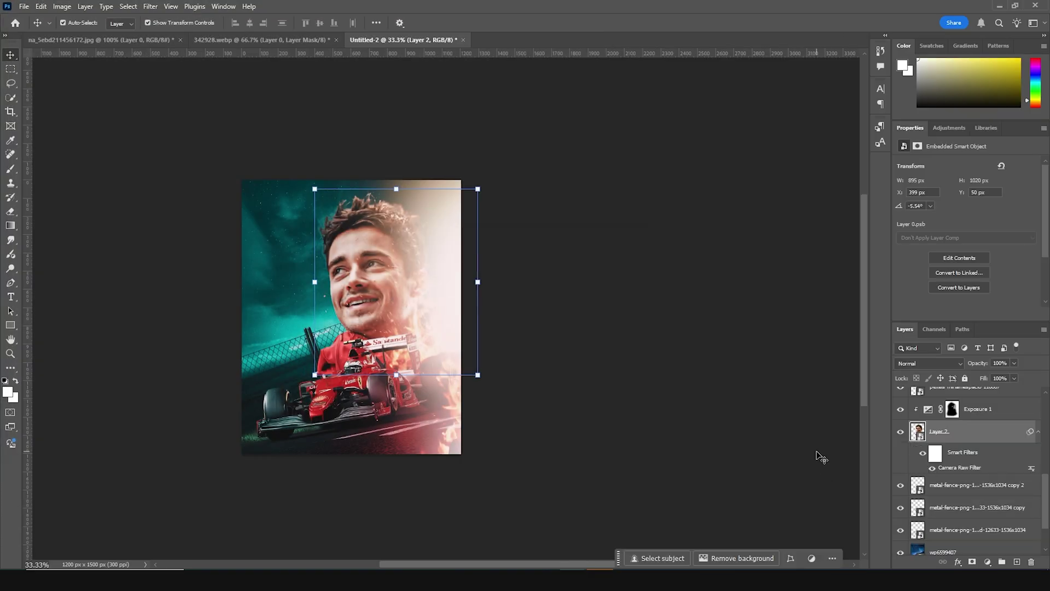
- Stamp all visible layers into a new merged layer above Color Lookup 1
click(602, 387)
scroll(954, 465, up, 3)
scroll(954, 465, up, 3)
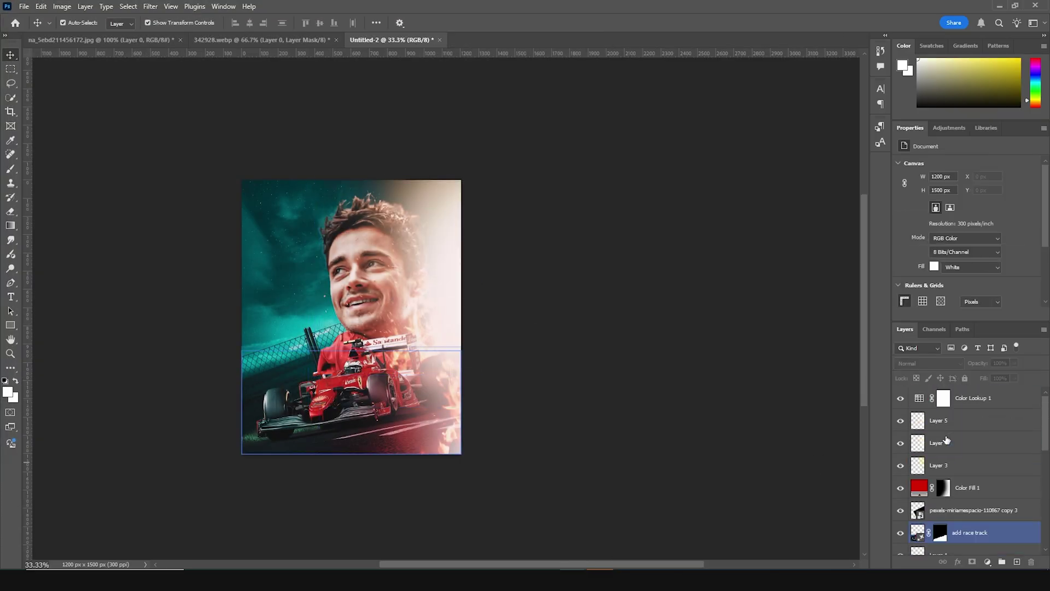
click(923, 399)
key(ctrl+alt+shift+e)
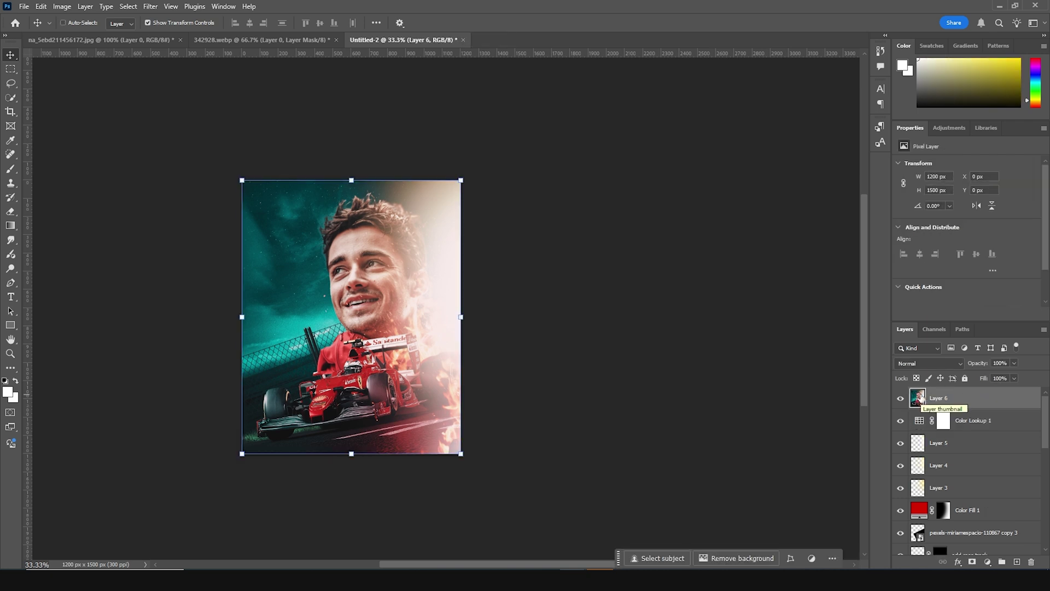
- Apply a Motion Blur at a 26° angle to the merged layer, with the distance slightly above 42 pixels
click(150, 7)
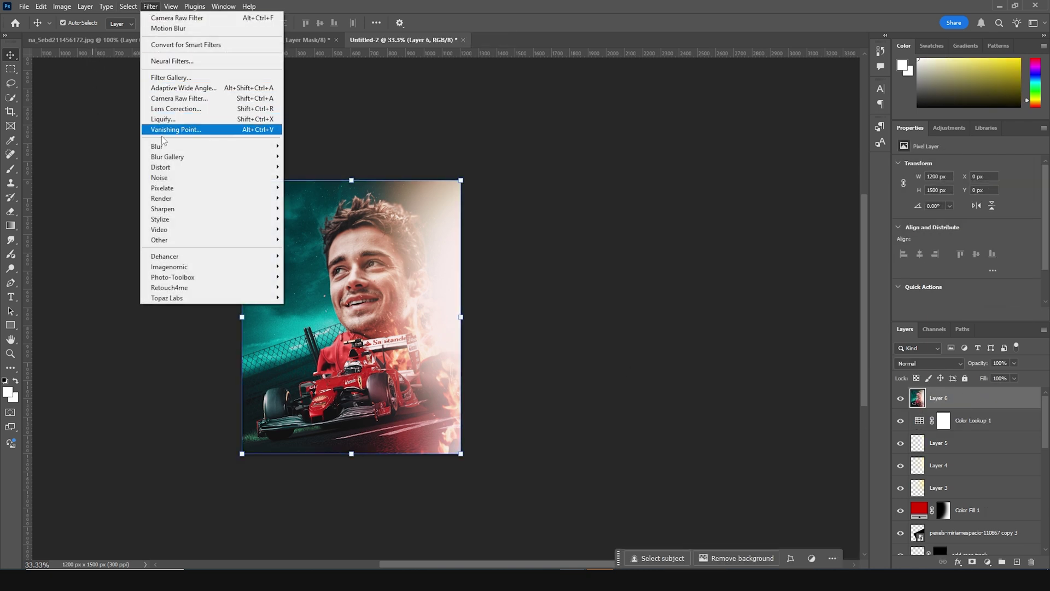
mouse_move(169, 148)
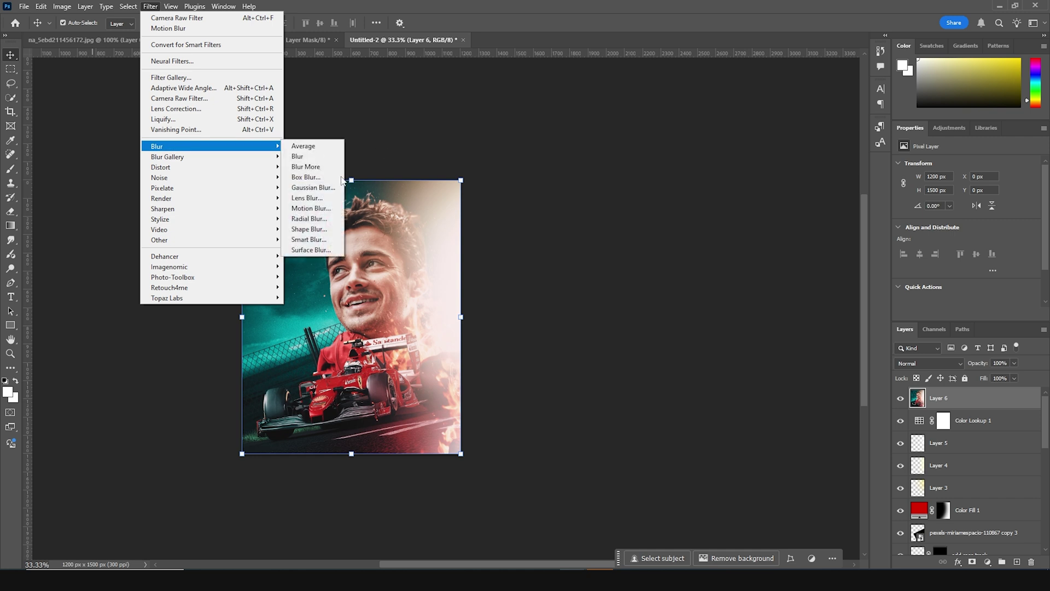
click(316, 209)
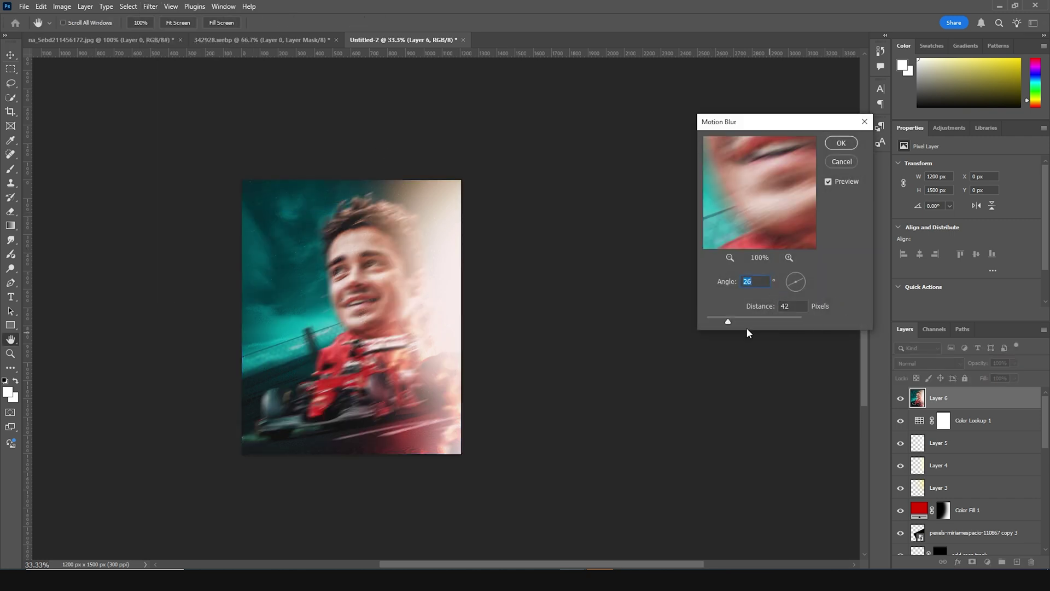
drag(728, 321, 732, 322)
click(842, 143)
- Add a mask to the blurred layer and hide the blur over the driver and car with a soft 1200 px brush, restoring some at the left edge
key(v)
click(971, 561)
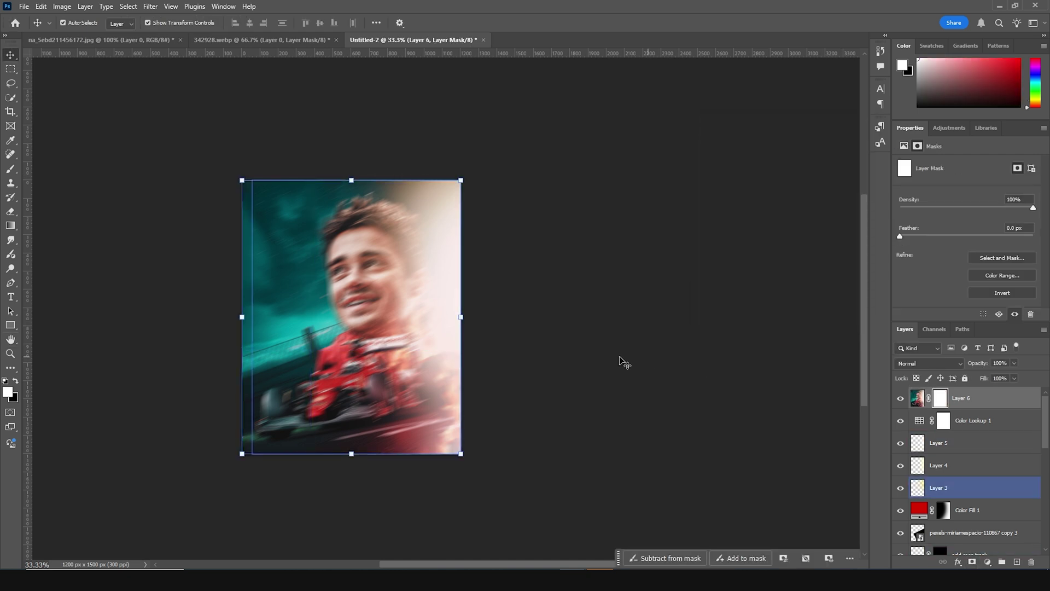
key(b)
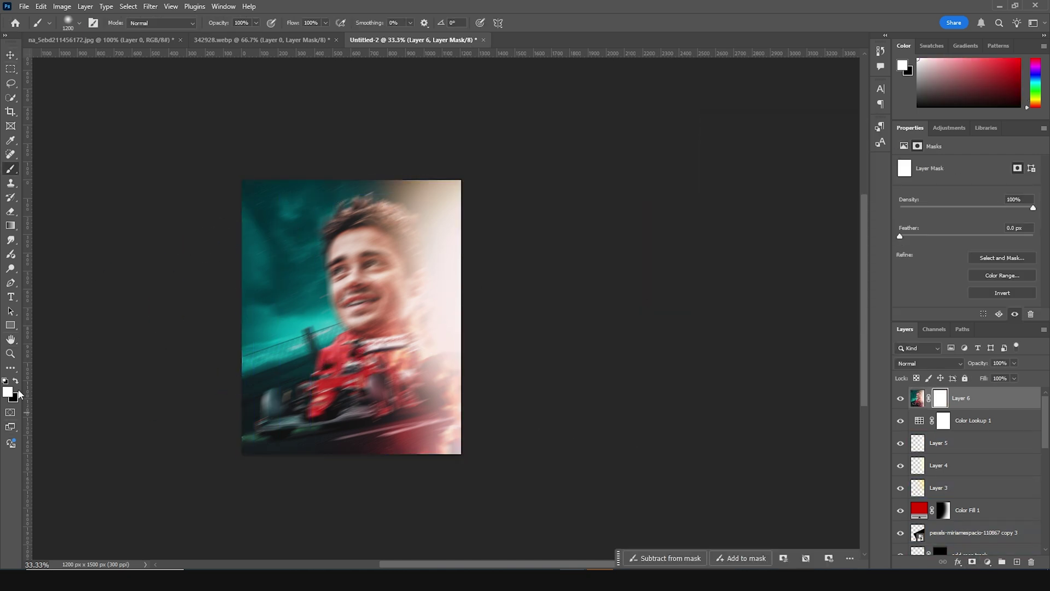
click(17, 383)
mouse_move(321, 185)
mouse_down()
mouse_move(287, 323)
mouse_move(335, 246)
mouse_move(336, 261)
mouse_move(367, 232)
mouse_move(280, 317)
mouse_move(327, 316)
mouse_move(235, 348)
mouse_move(275, 328)
mouse_move(329, 265)
mouse_move(302, 265)
mouse_move(317, 299)
mouse_move(299, 328)
mouse_move(206, 353)
mouse_up()
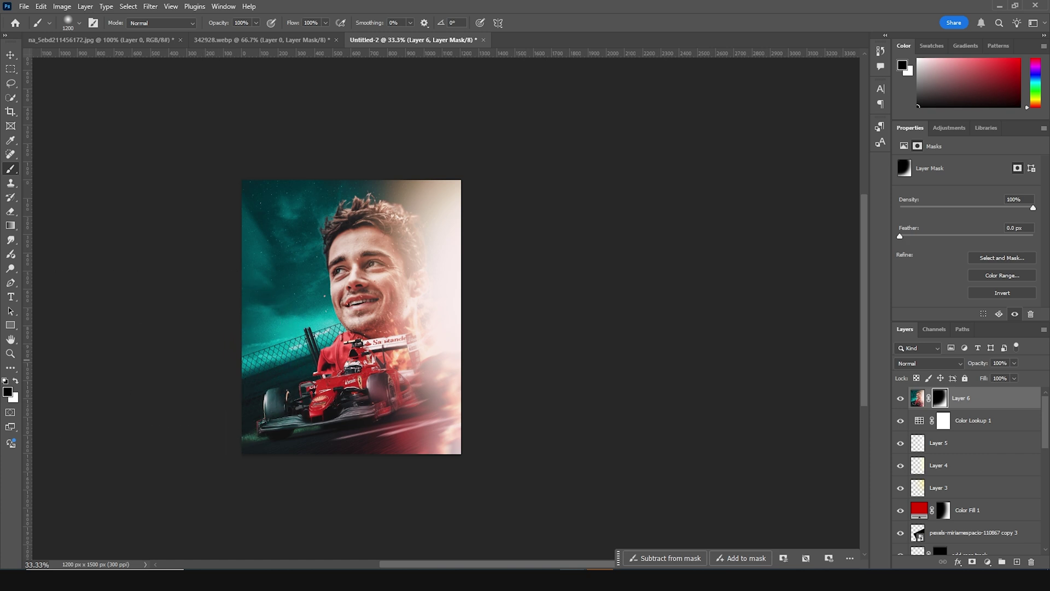
click(16, 383)
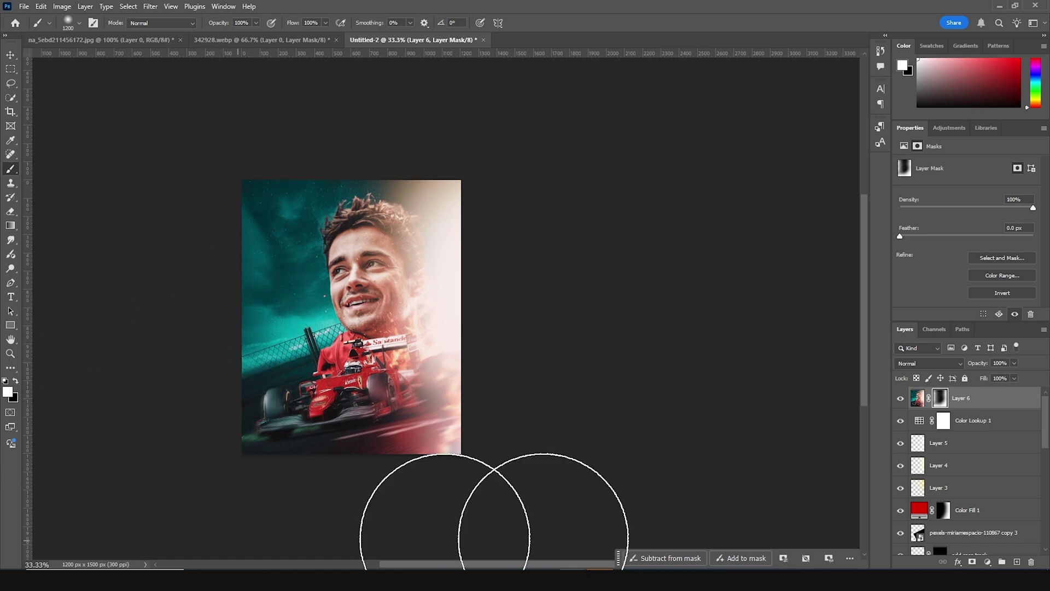
- Rename the masked motion-blur layer as "Blur layer"
click(918, 398)
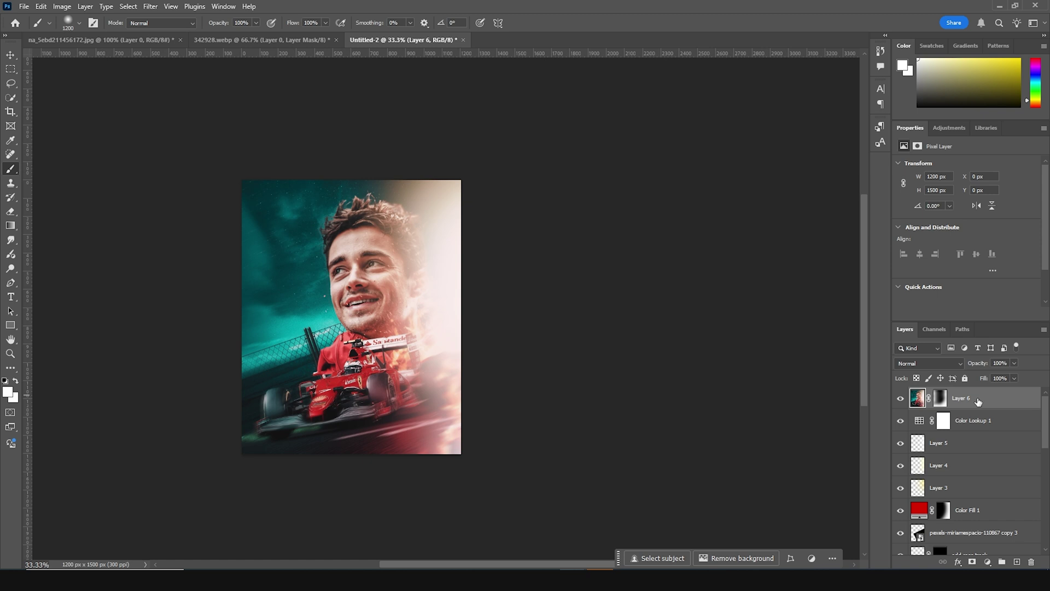
double_click(978, 401)
click(1009, 184)
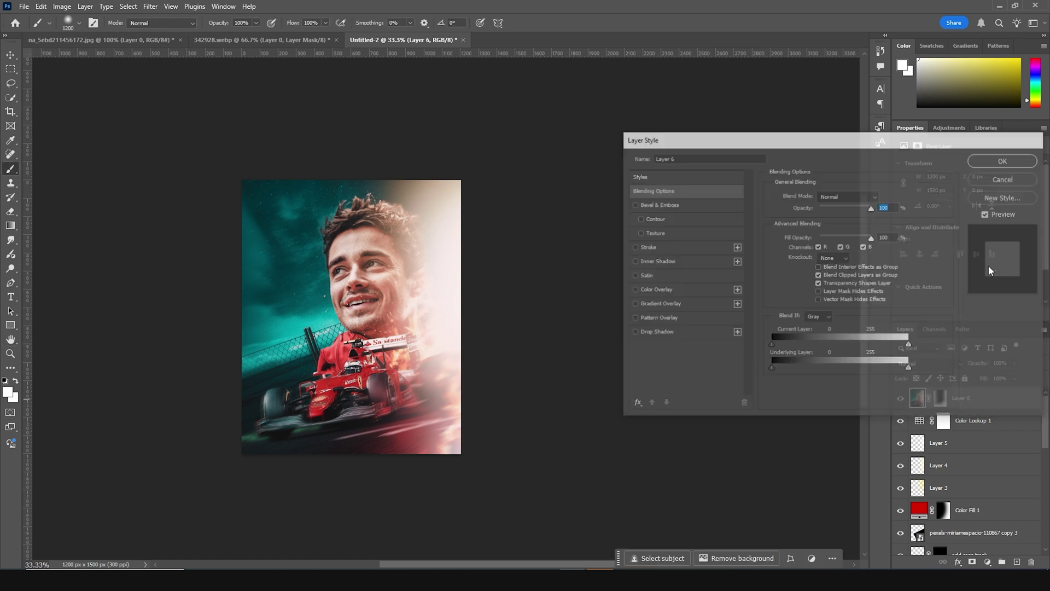
double_click(965, 405)
text(Blur l)
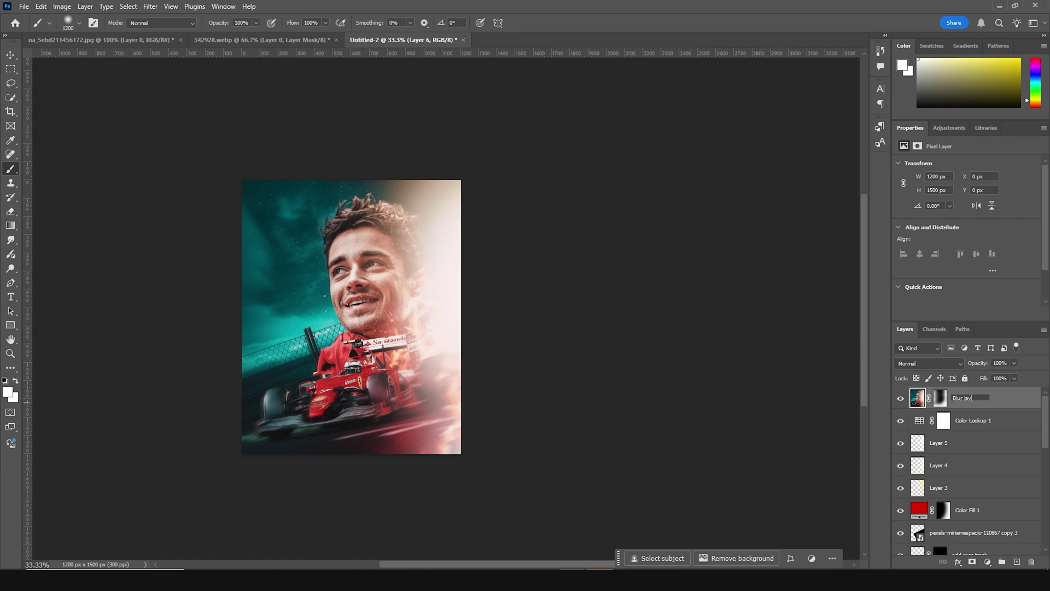
key(Return)
- Stamp all visible layers into another merged layer on top and open it in the Camera Raw Filter
key(ctrl+shift+alt+e)
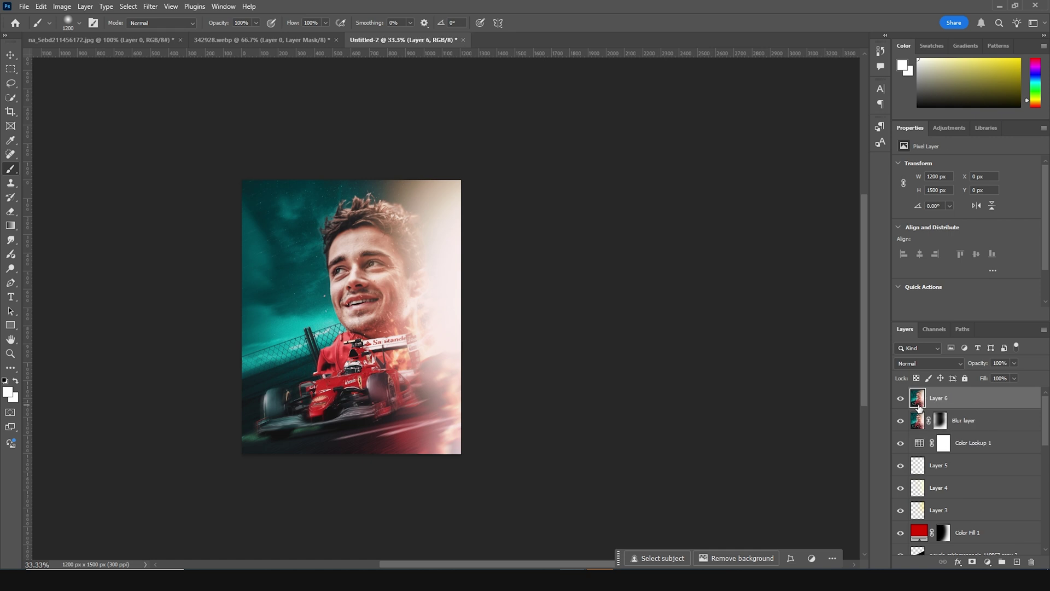
click(150, 6)
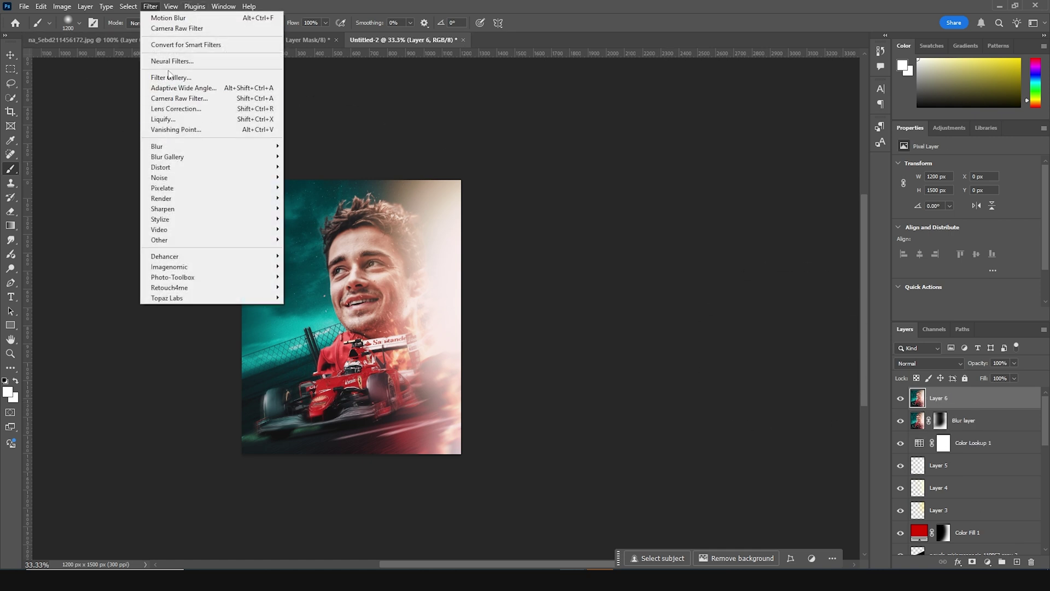
click(178, 99)
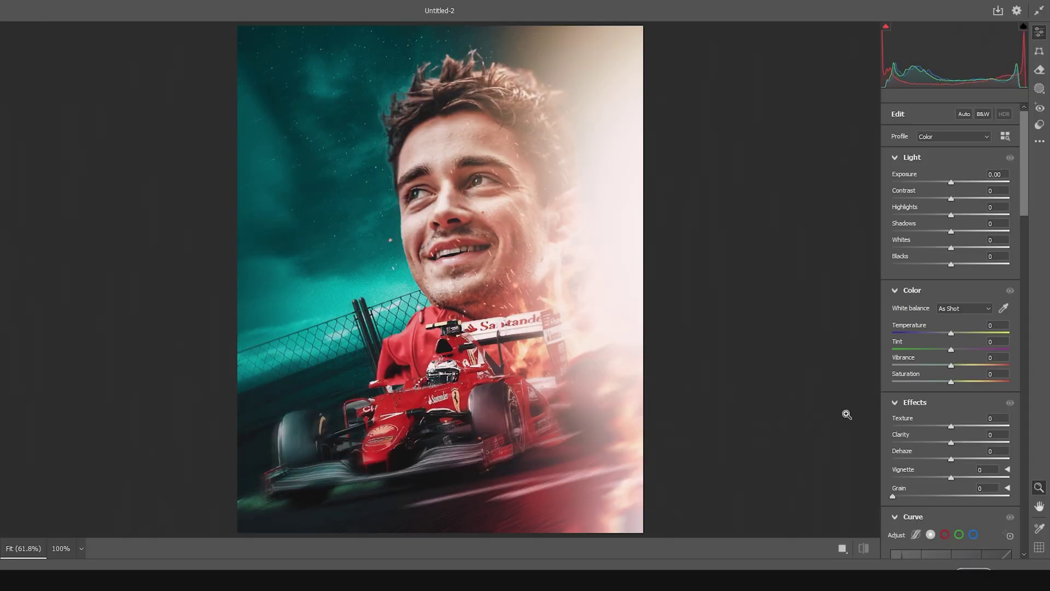
- Set Texture to +16, Clarity to +25 and Grain to 26, and Temperature to +6, Vibrance to +31 and Saturation to +12
mouse_move(951, 442)
mouse_down()
mouse_move(965, 440)
mouse_move(960, 426)
mouse_up()
scroll(908, 449, down, 1)
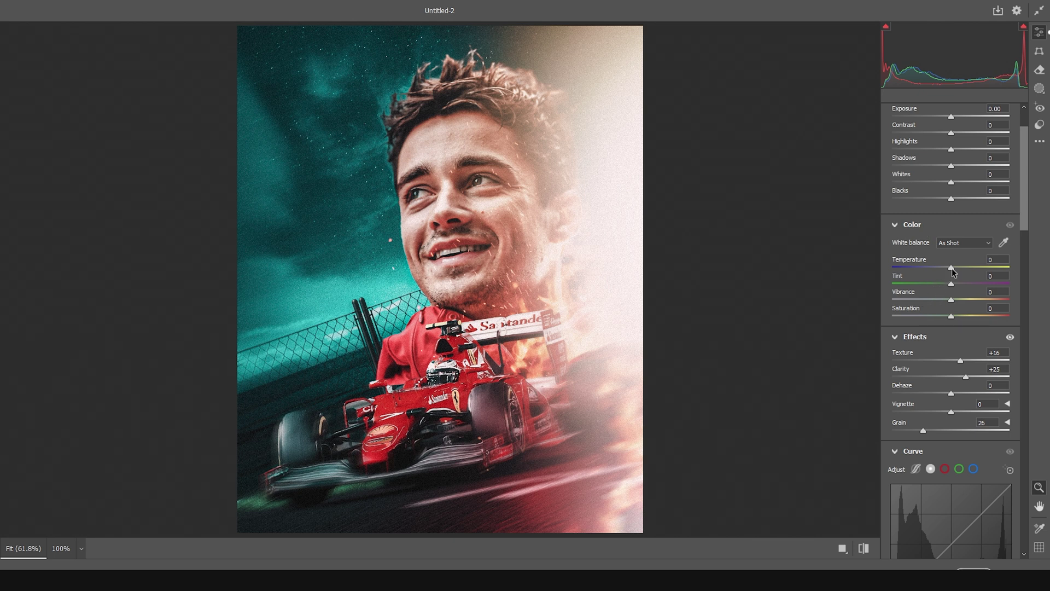
drag(953, 270, 956, 269)
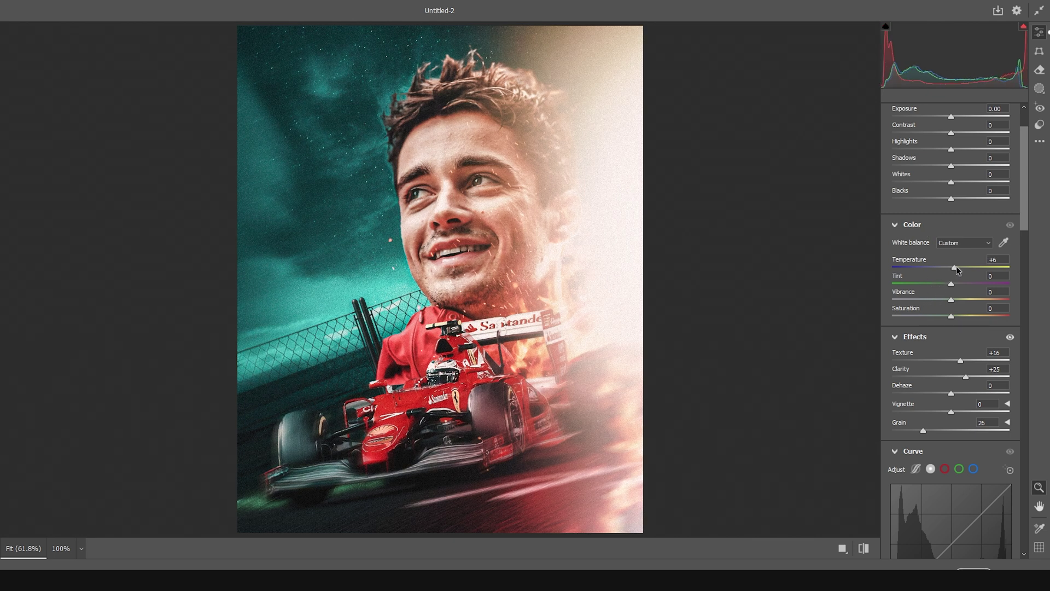
drag(962, 300, 965, 301)
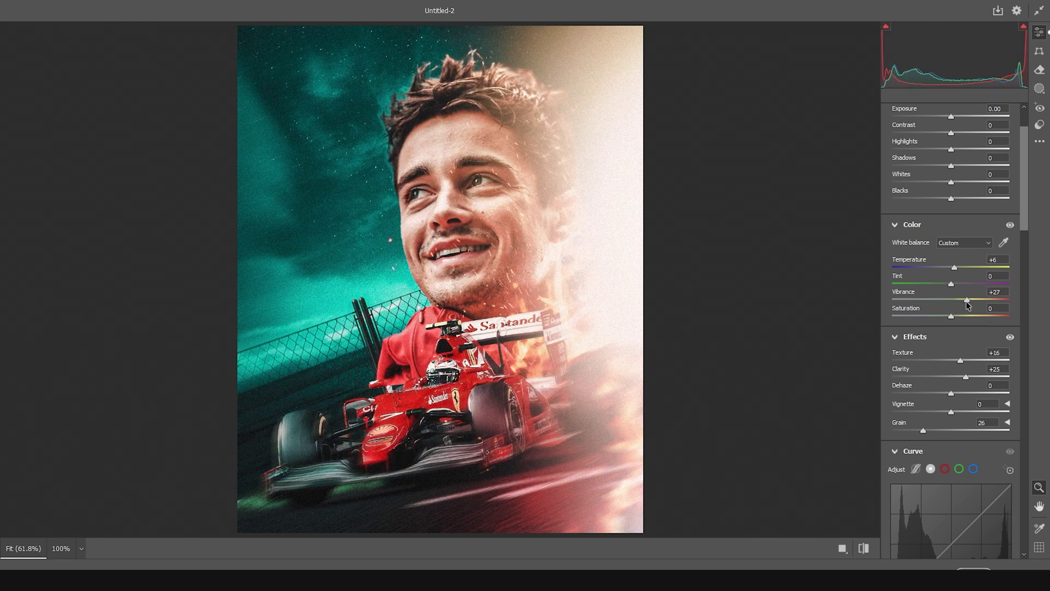
drag(961, 315, 957, 315)
- Raise the Highlights to +38 and lower the Contrast to -27
drag(952, 149, 967, 148)
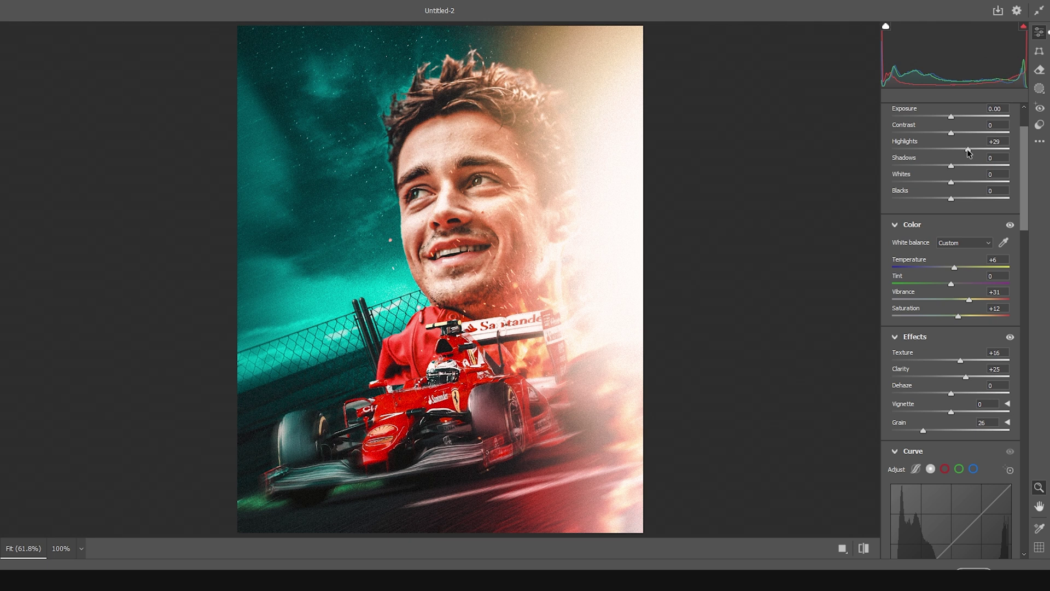
drag(967, 149, 972, 149)
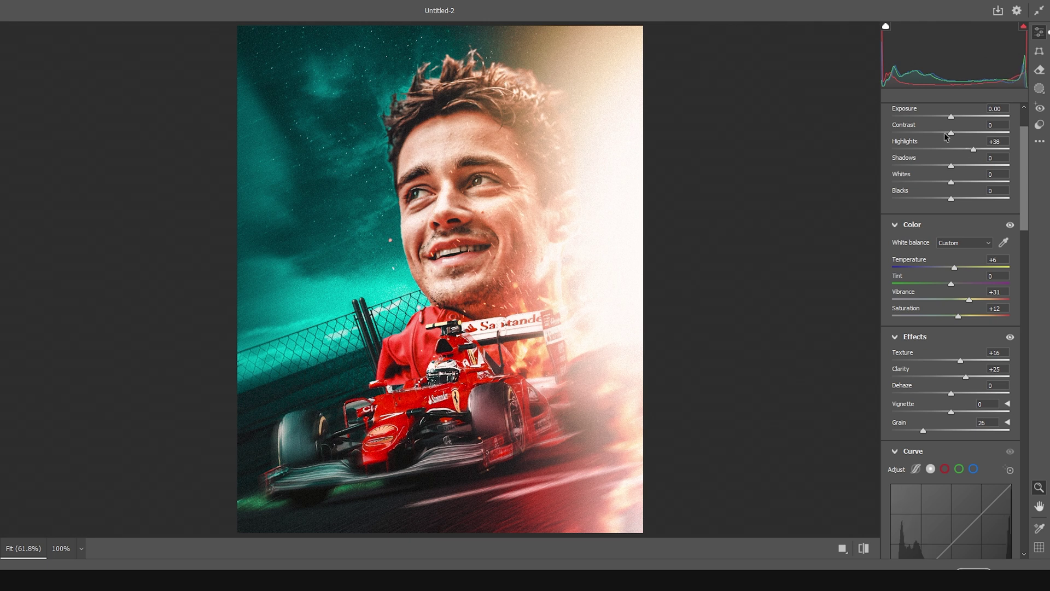
drag(951, 132, 934, 134)
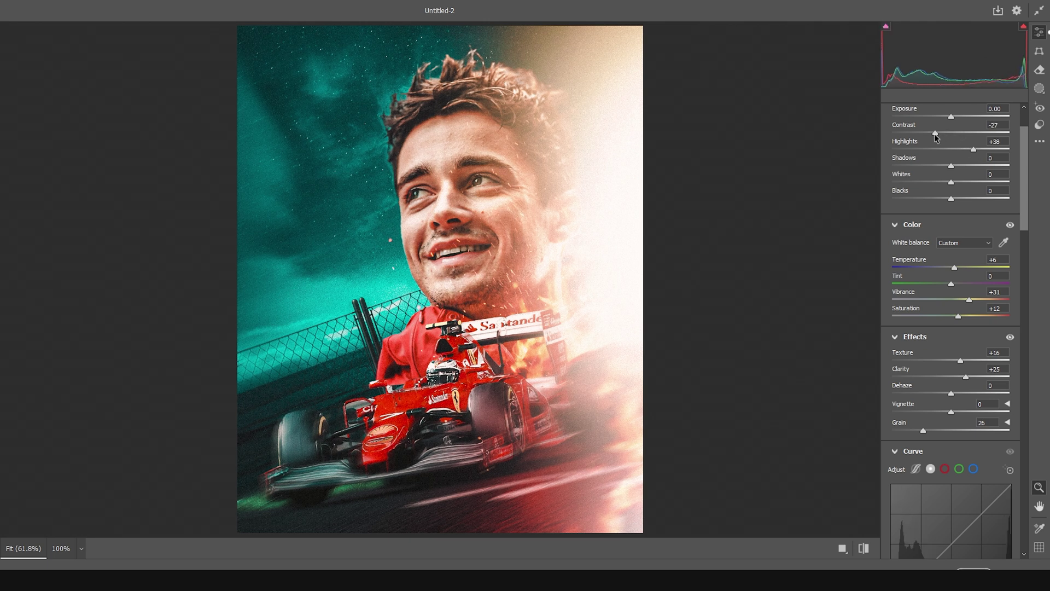
- Adjust the Reds in the Color Mixer, with saturation at +38 and hue at -24
scroll(939, 459, down, 10)
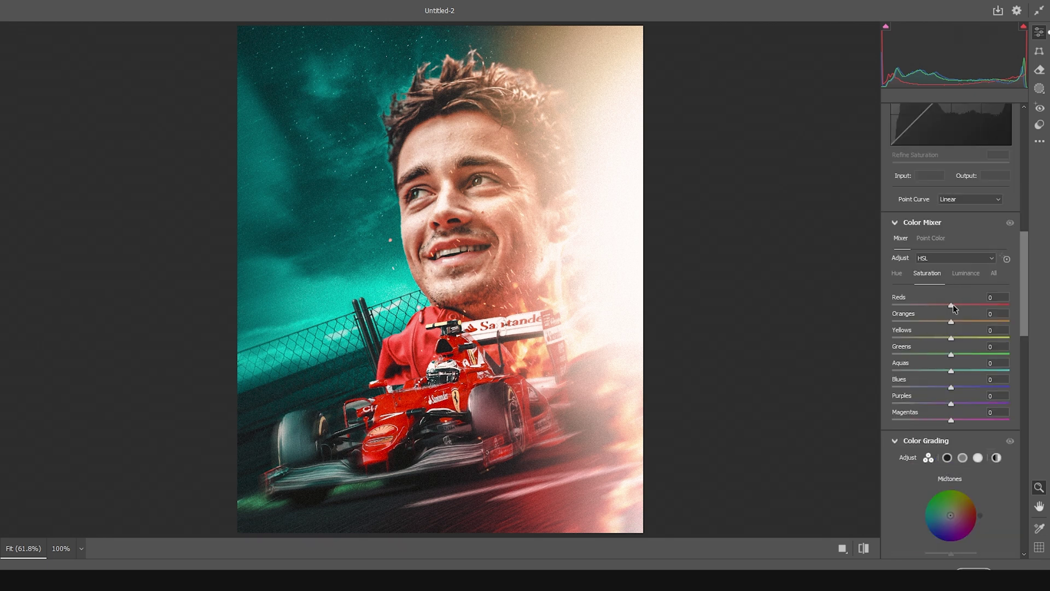
drag(959, 305, 965, 304)
click(896, 273)
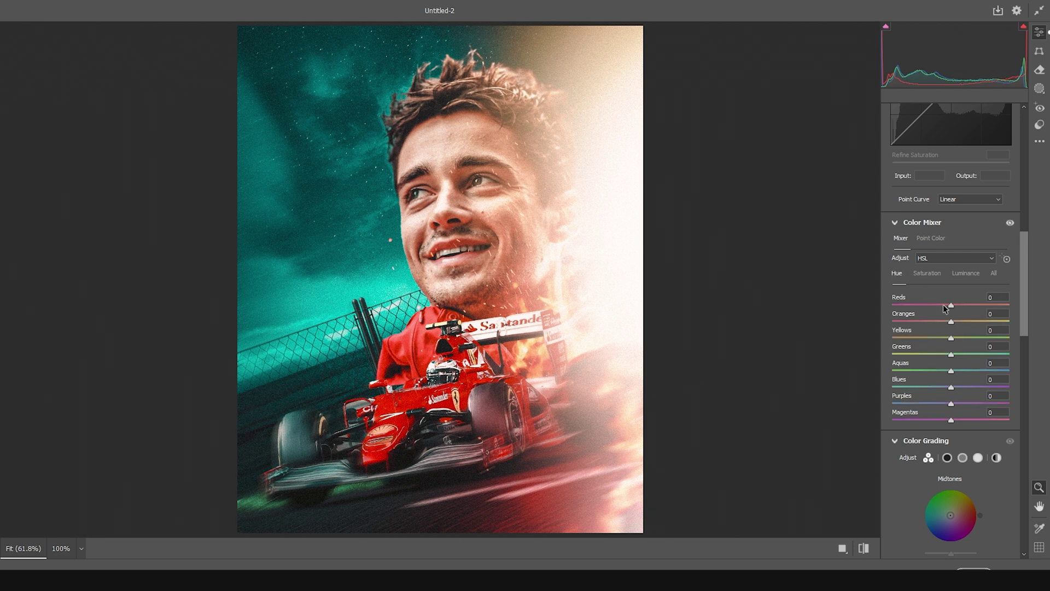
drag(950, 306, 938, 305)
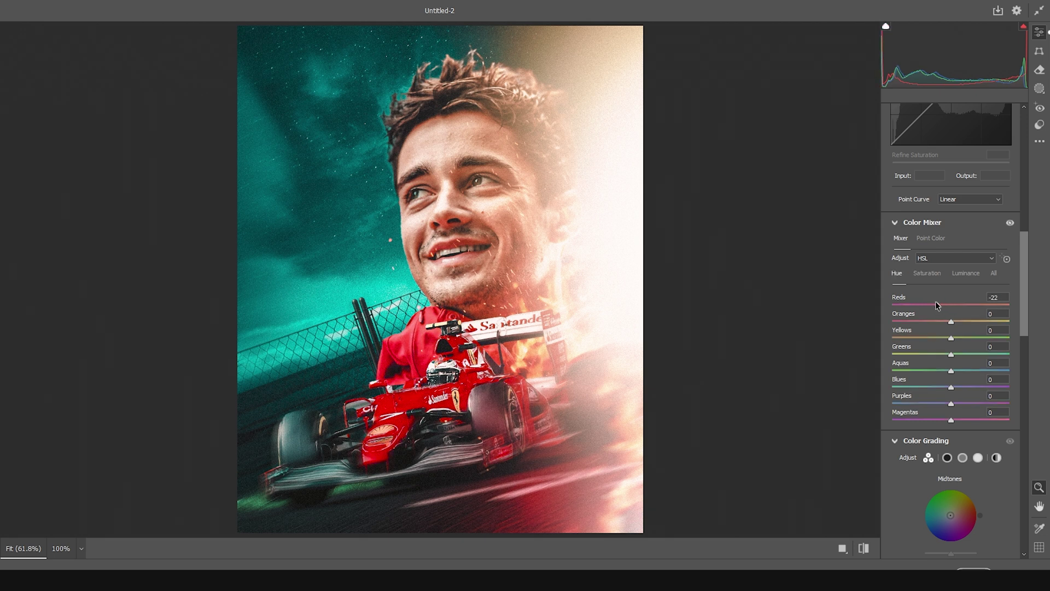
- Set the Color Mixer saturation to +33 for Greens and +21 for Aquas, and the hue to +20 for Aquas and +23 for Blues
click(927, 273)
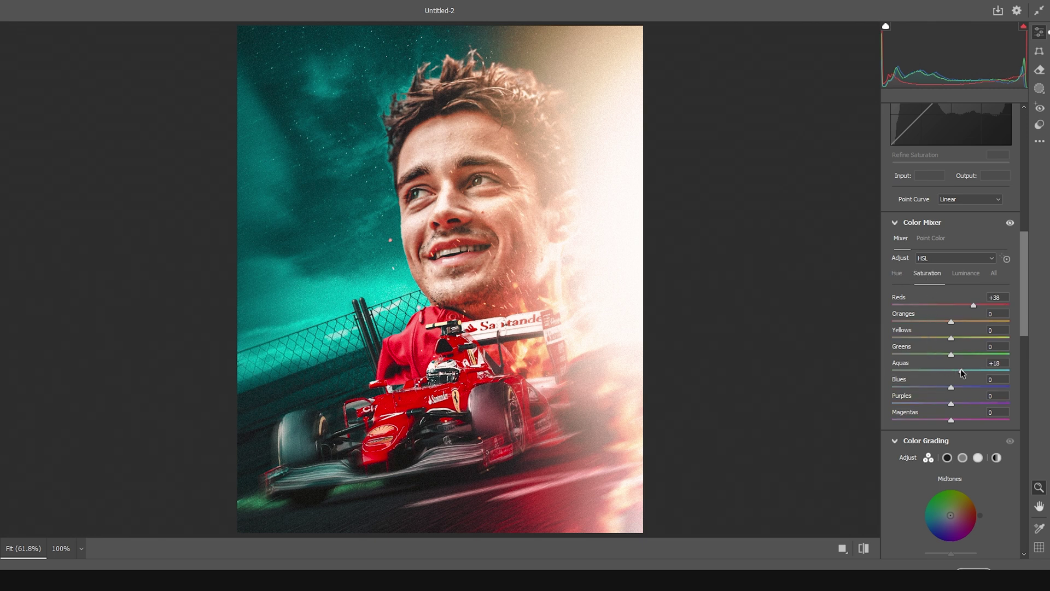
click(971, 355)
drag(972, 355, 964, 370)
click(897, 275)
click(959, 371)
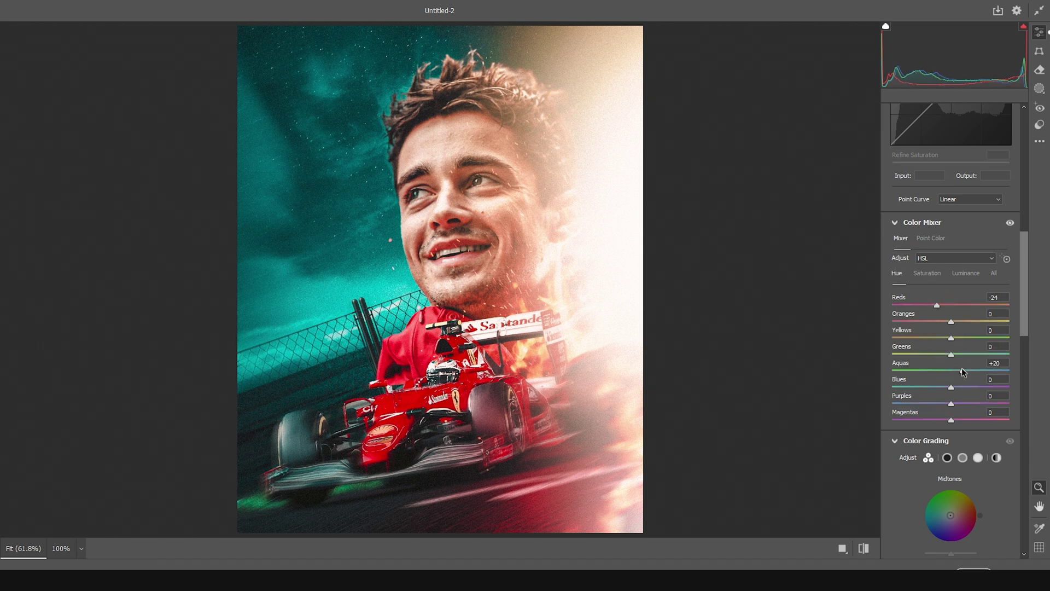
mouse_move(951, 387)
mouse_down()
mouse_move(937, 387)
mouse_move(963, 389)
mouse_up()
- Raise the saturation of the Yellows and shift their hue to -44 in the Color Mixer
click(966, 275)
click(930, 274)
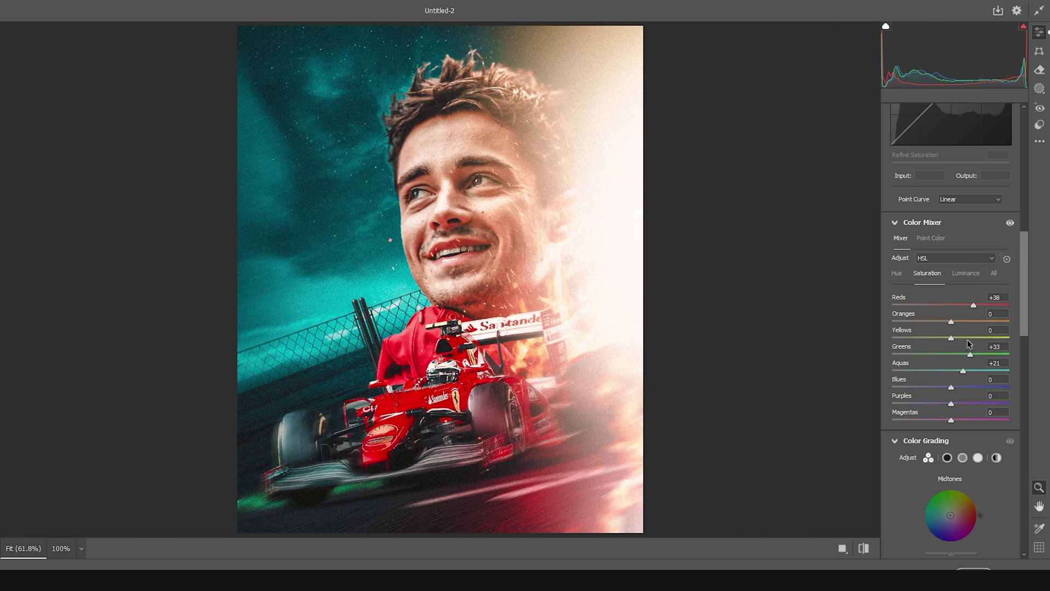
click(966, 337)
drag(983, 337, 977, 337)
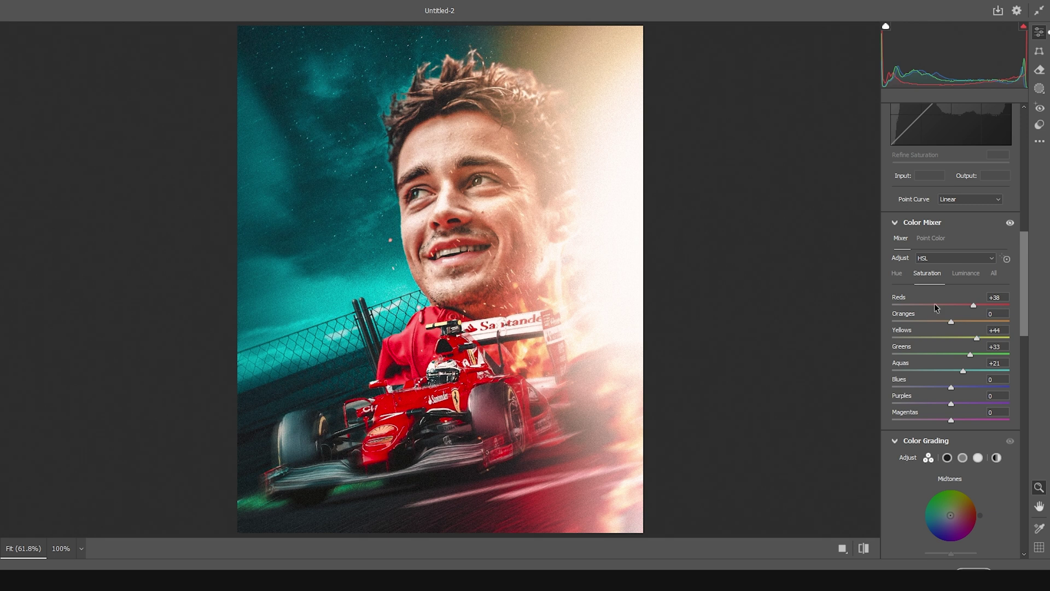
click(903, 274)
drag(943, 339, 925, 340)
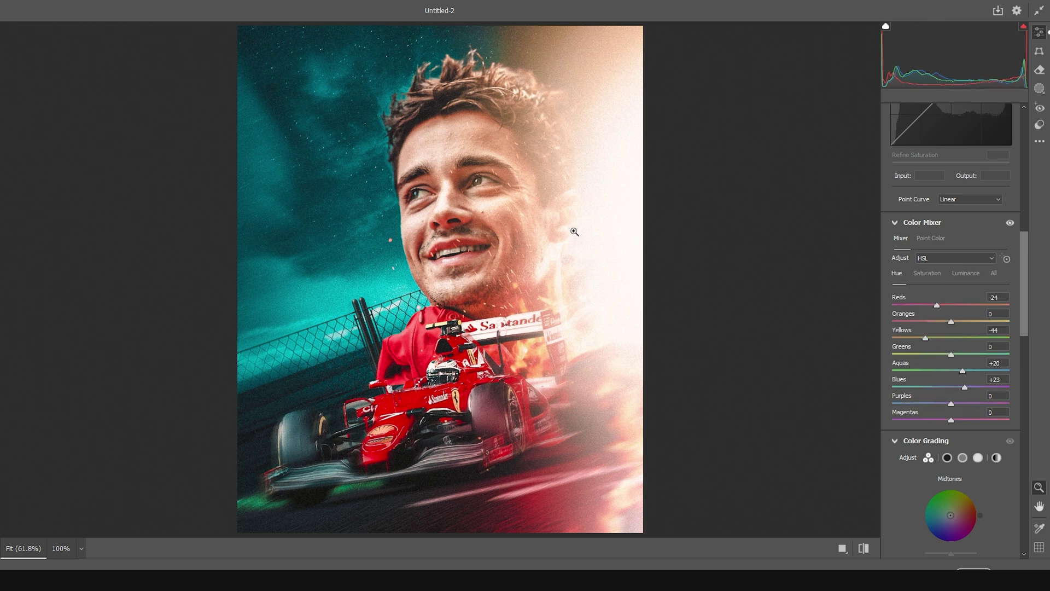
- Apply the Camera Raw adjustments and compare the poster with and without the graded layer
click(566, 223)
click(566, 223)
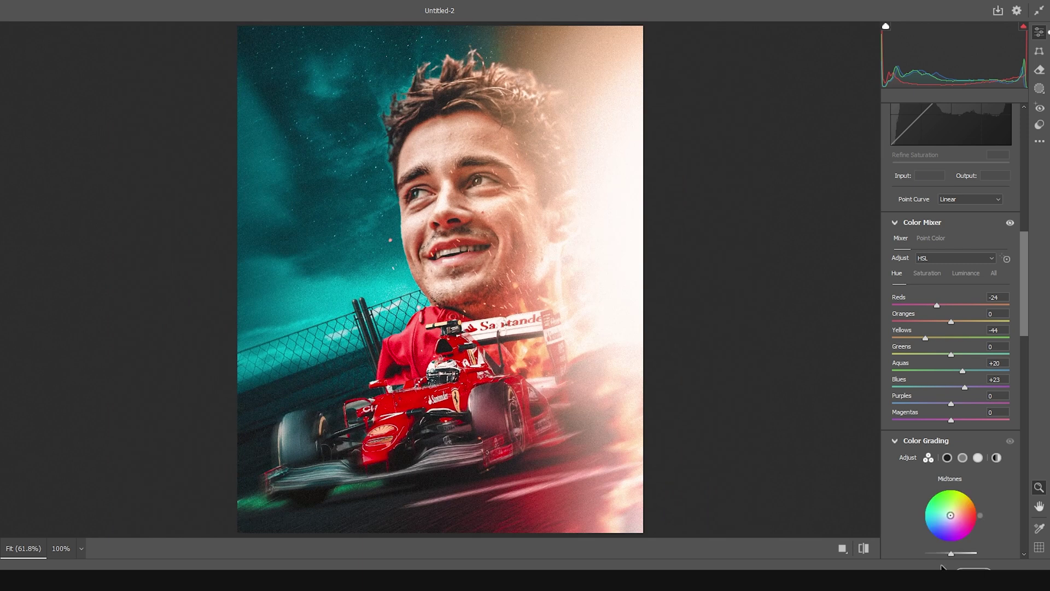
scroll(947, 517, down, 5)
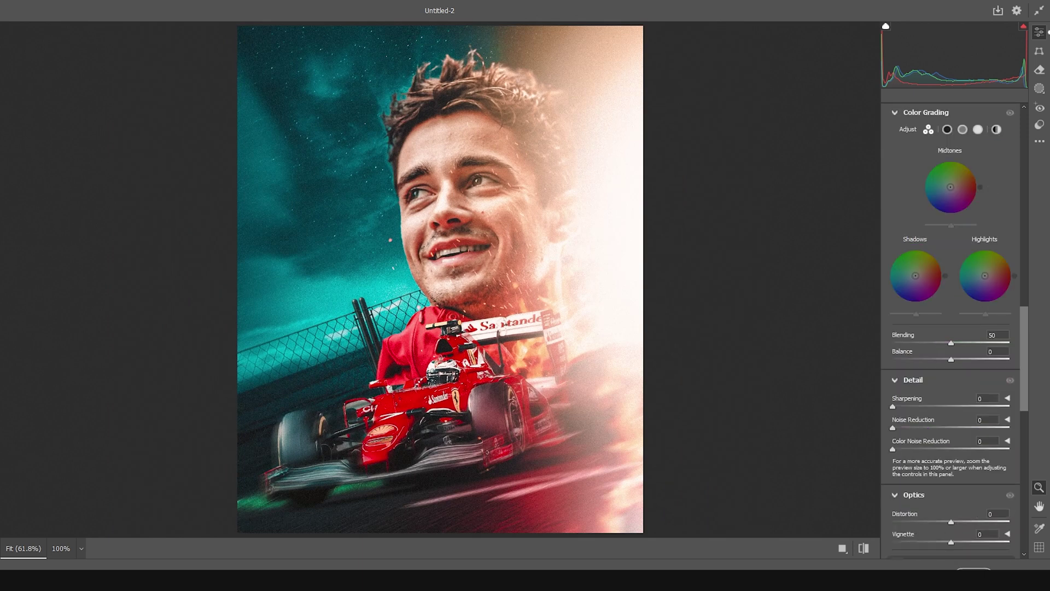
click(974, 569)
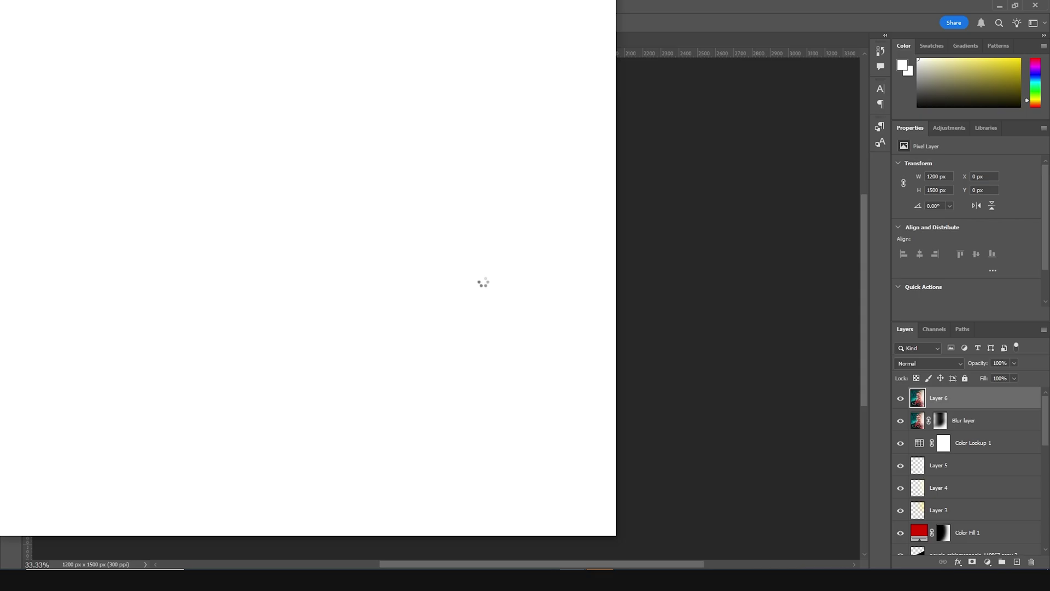
click(900, 398)
click(900, 398)
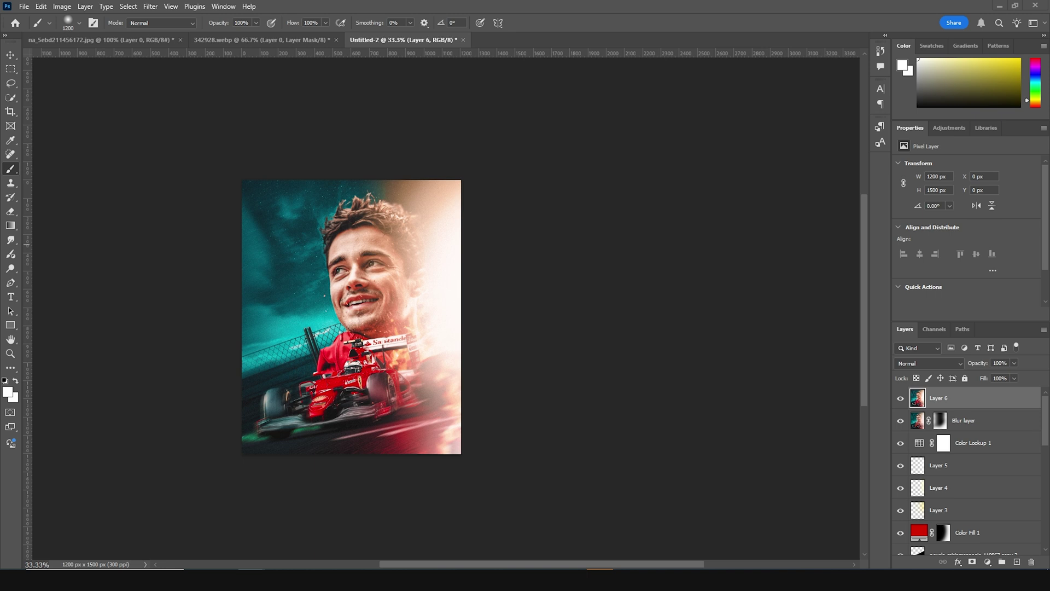
- Place the dark dust texture image on top, rotate it to -90° and resize it to about 1242 px wide to cover the poster
drag(91, 419, 402, 313)
drag(460, 253, 230, 99)
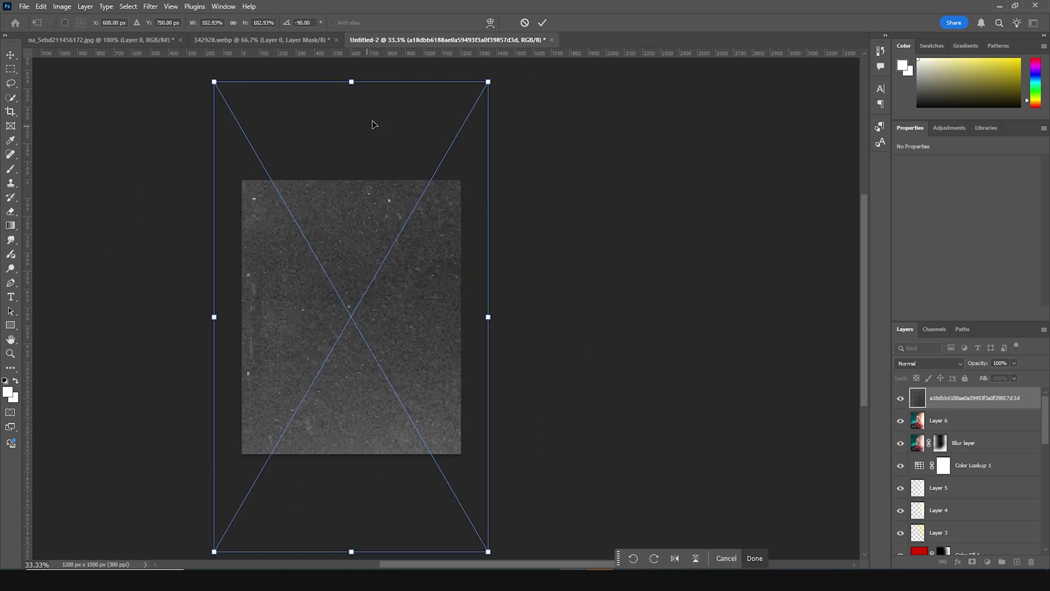
drag(472, 79, 476, 129)
key(Return)
key(b)
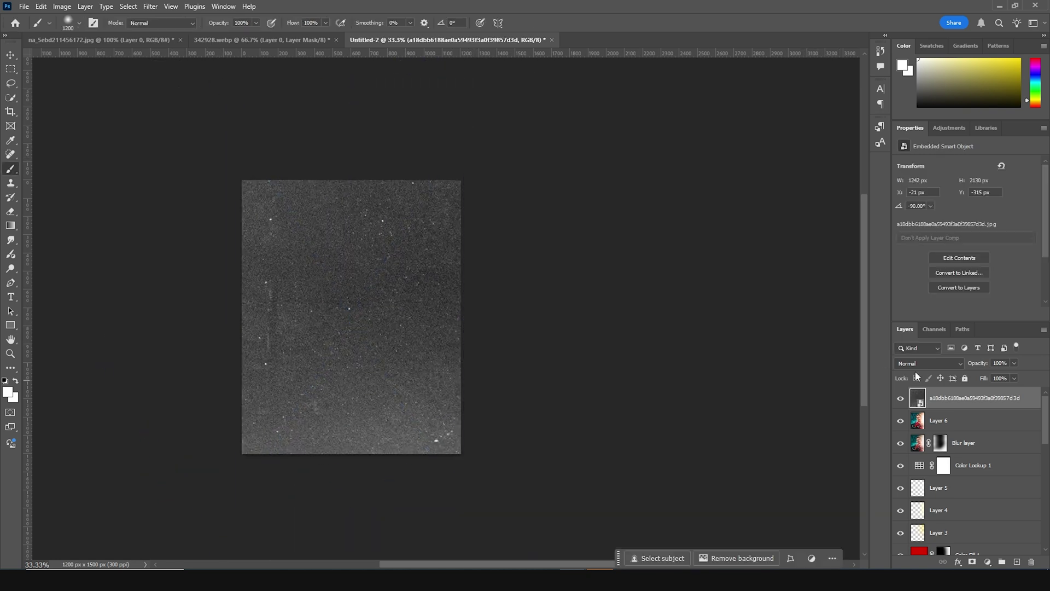
- Set the dust texture layer to Soft Light blending and reduce its opacity to 26%
click(929, 363)
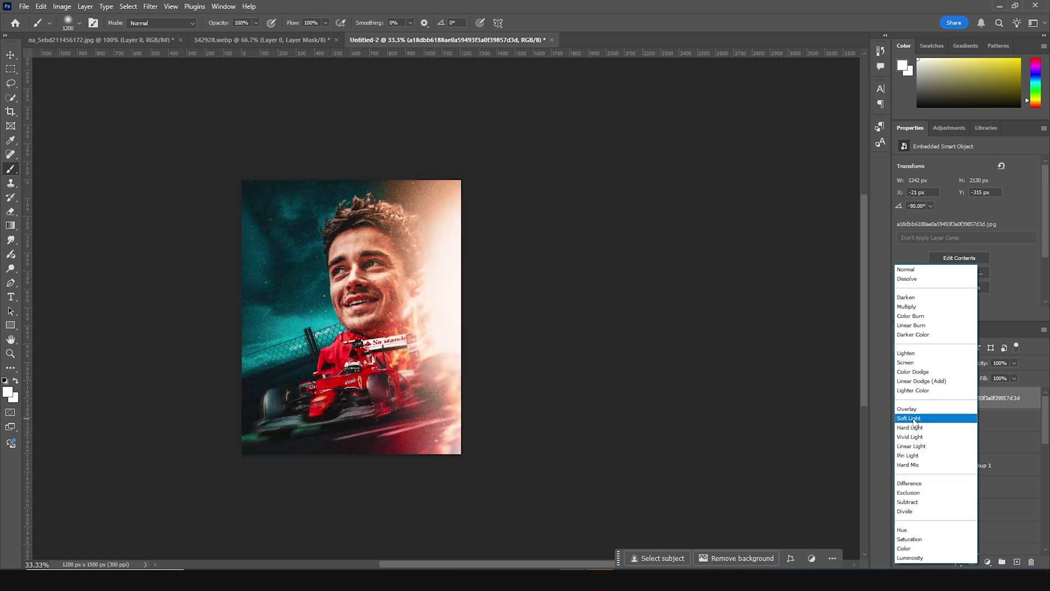
click(914, 419)
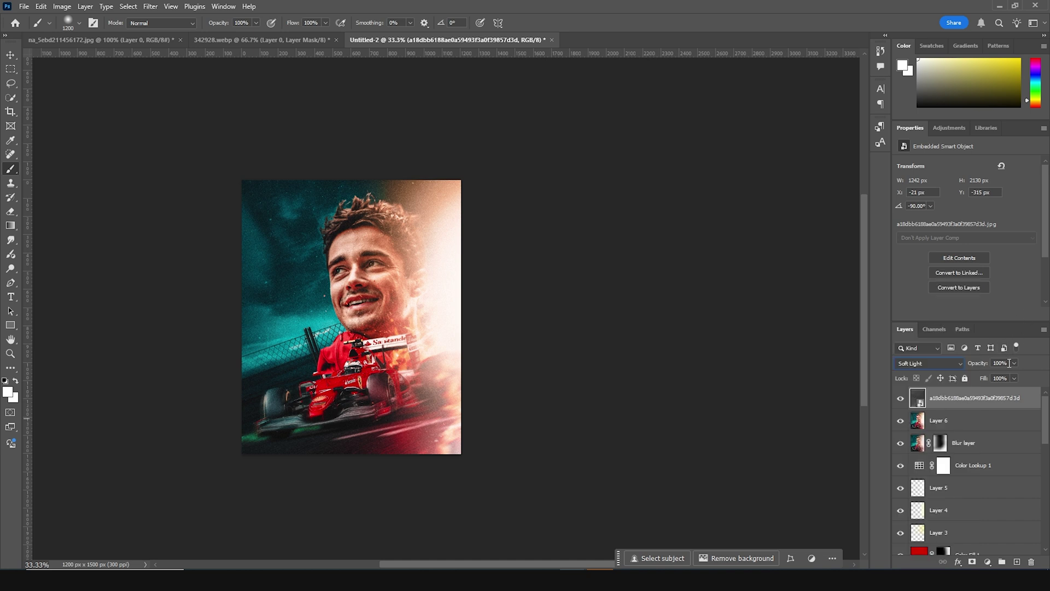
drag(982, 375, 975, 375)
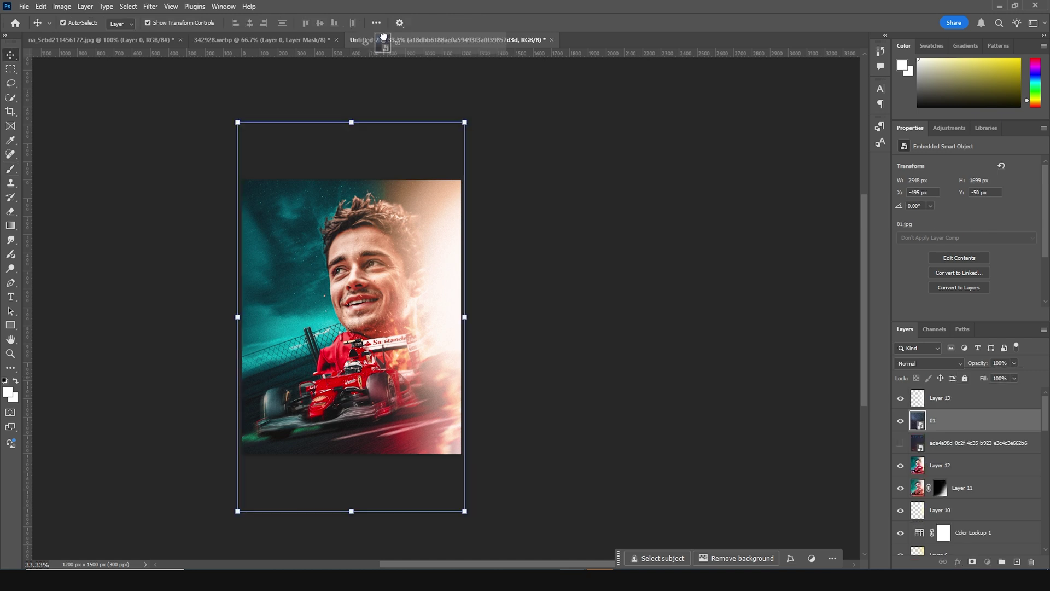
- Place the particle texture 01.jpg over the poster and set its blend mode to Screen
drag(382, 44, 426, 344)
click(928, 363)
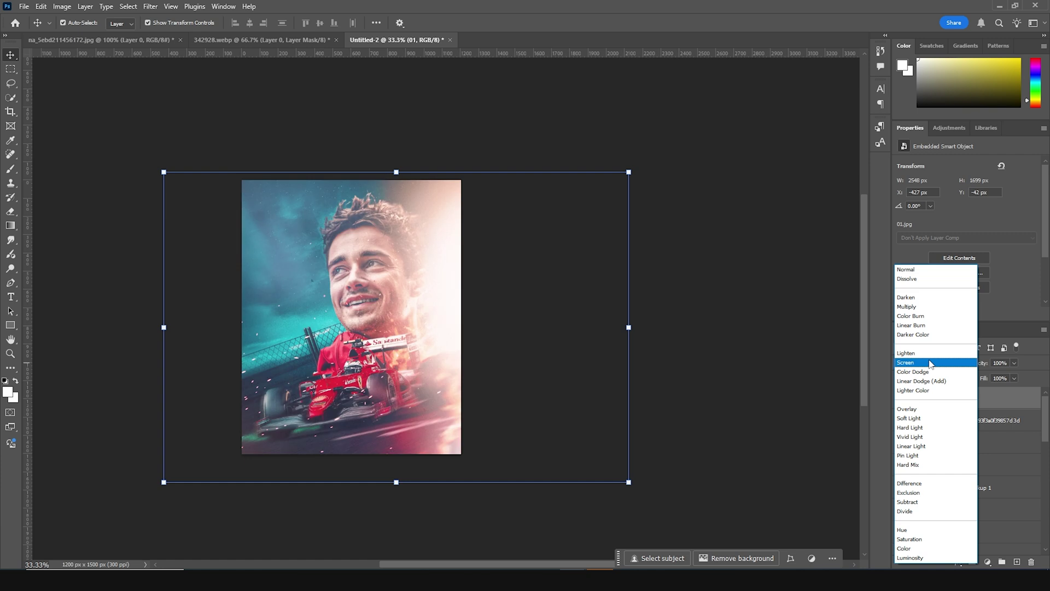
click(930, 363)
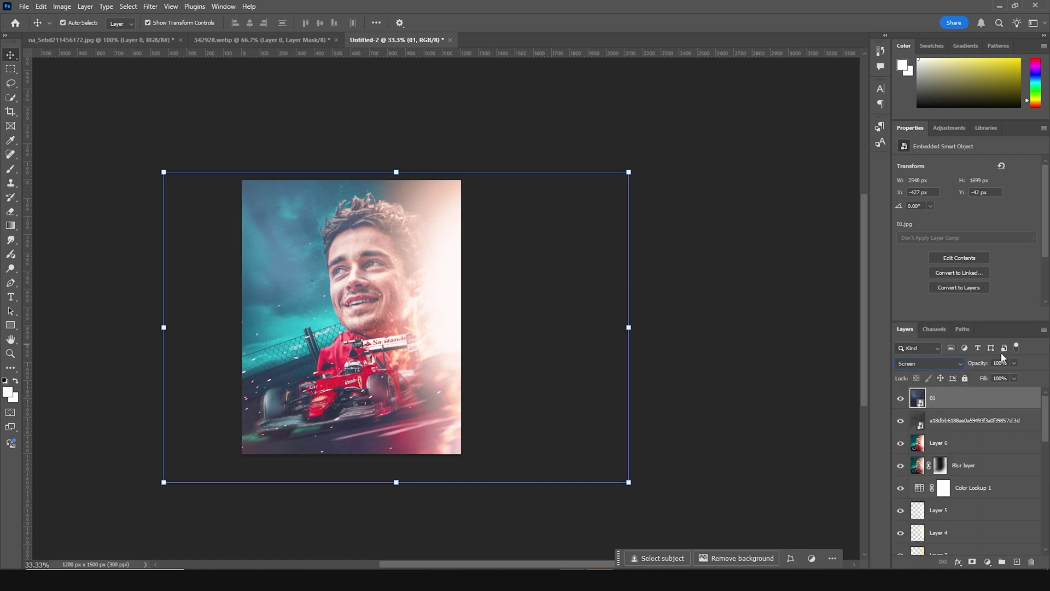
- Add a mask to the particle layer and hide the texture over the driver's face and the bright right side with a soft 1200 px brush
click(973, 562)
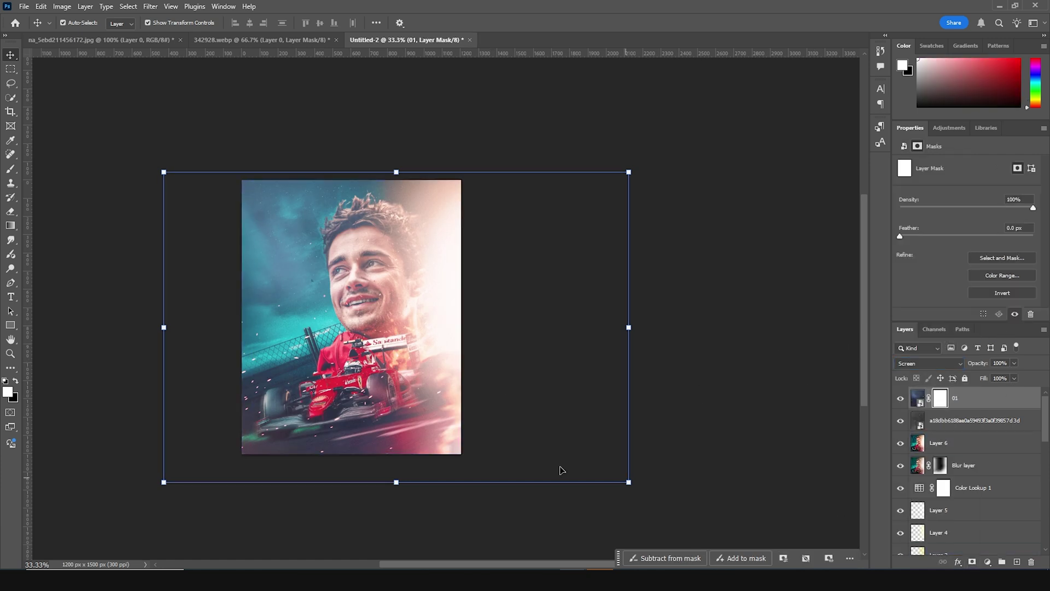
key(b)
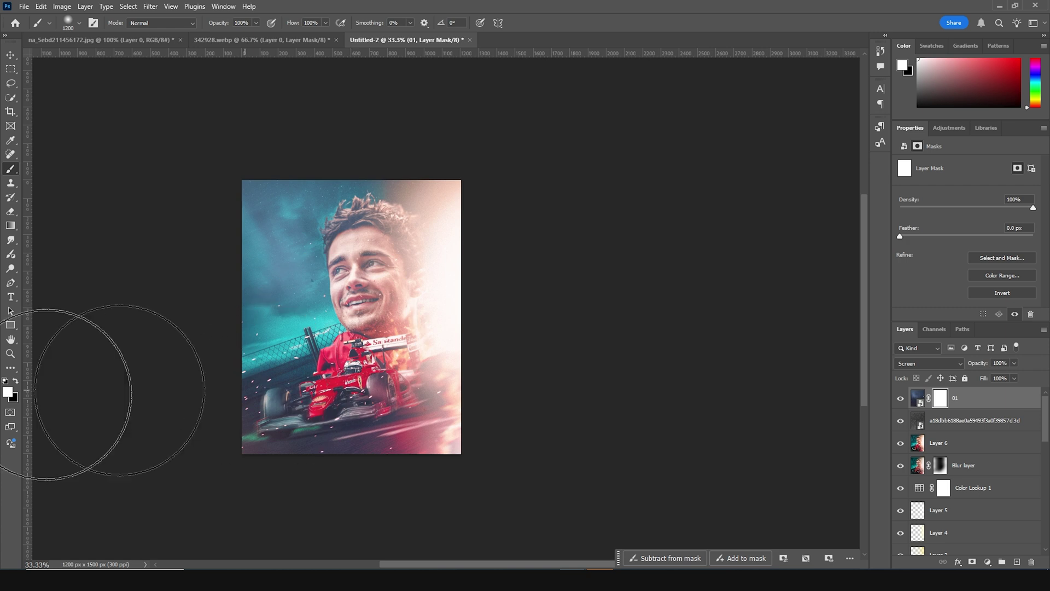
click(15, 380)
mouse_move(328, 328)
mouse_down()
mouse_move(382, 251)
mouse_move(422, 328)
mouse_move(573, 309)
mouse_up()
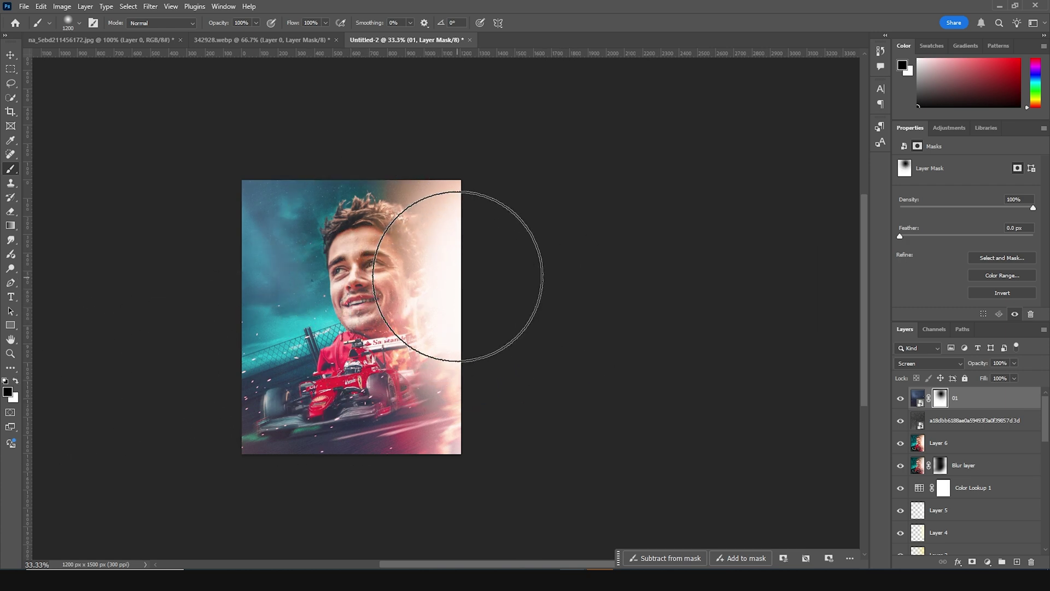
click(16, 381)
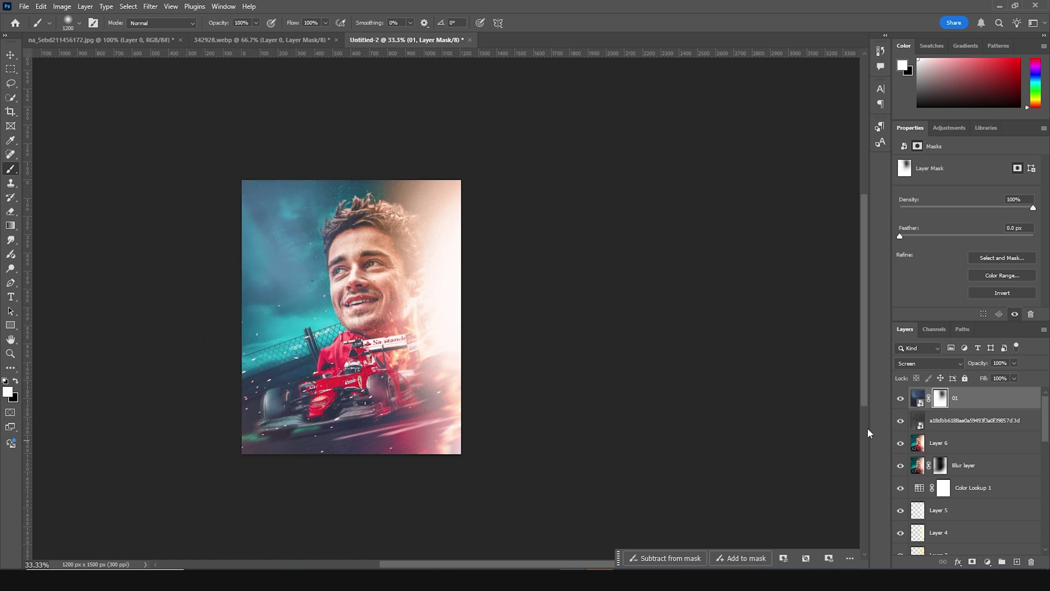
click(16, 382)
mouse_move(457, 246)
mouse_down()
mouse_move(415, 194)
mouse_move(416, 261)
mouse_up()
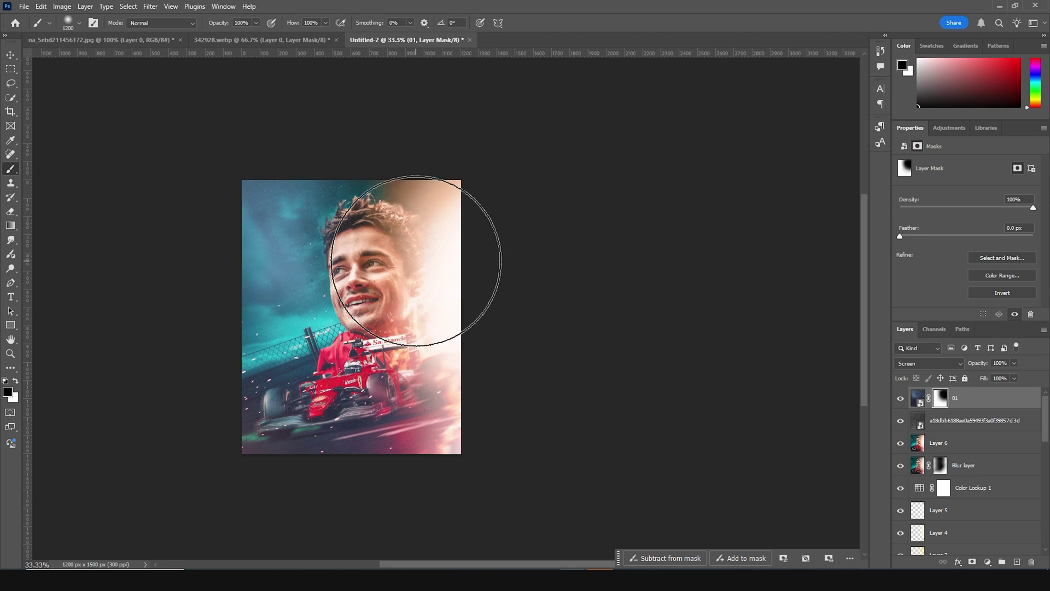
- Refine the particle mask, restoring the texture over the bright right side and lower-left corner and hiding it over the sky on the left
click(16, 382)
mouse_move(454, 230)
mouse_down()
mouse_move(421, 243)
mouse_move(434, 237)
mouse_move(410, 271)
mouse_up()
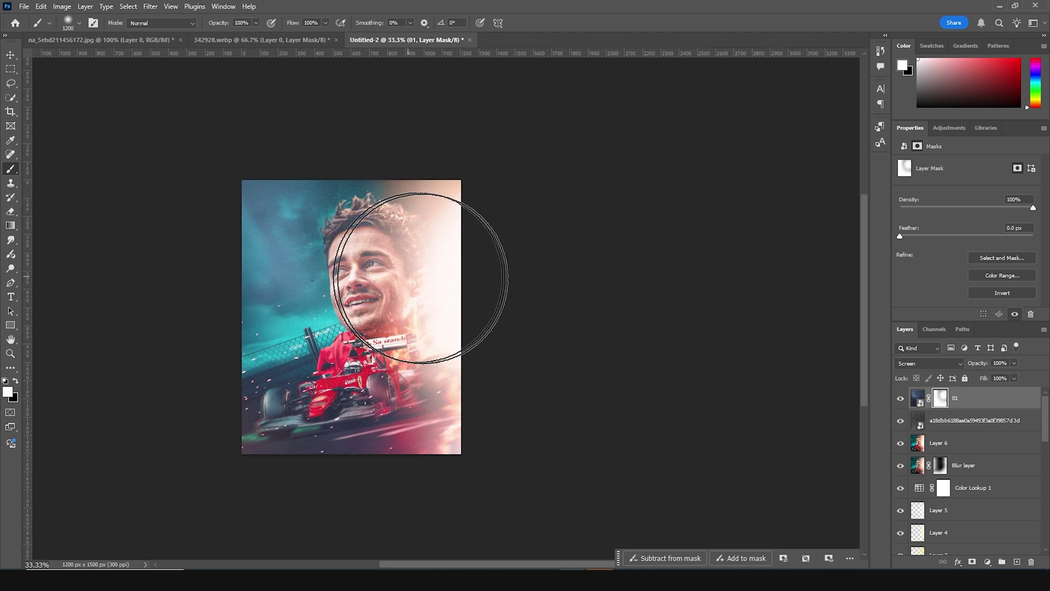
click(16, 382)
drag(229, 287, 280, 287)
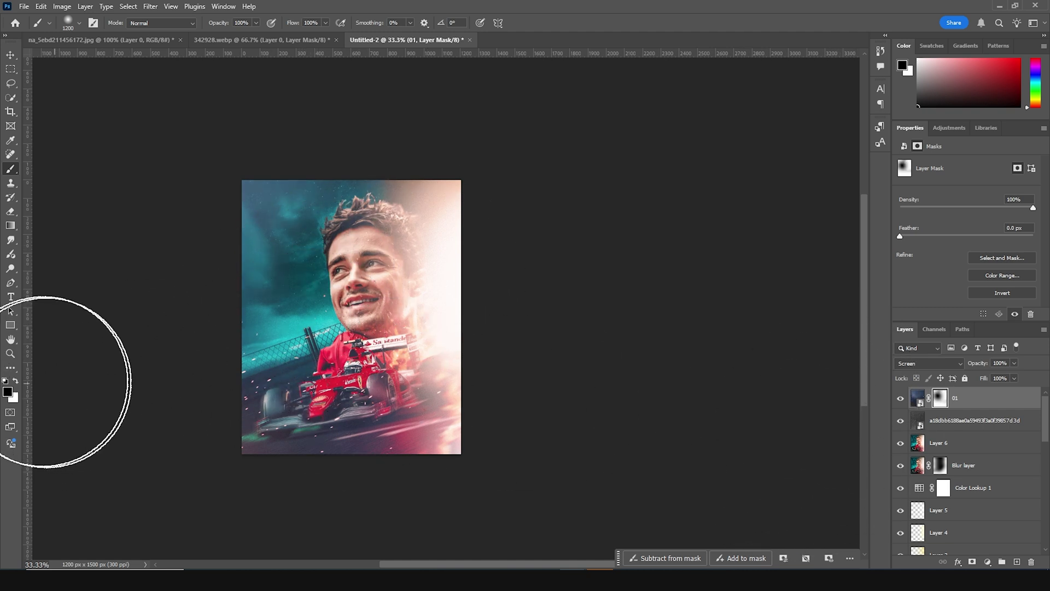
click(16, 381)
mouse_move(211, 394)
mouse_down()
mouse_move(269, 363)
mouse_move(222, 457)
mouse_up()
- Add the text "windy studio design" and position it centred near the poster's bottom edge
click(11, 54)
click(311, 125)
key(t)
click(357, 435)
text(windy studio design)
click(11, 55)
drag(428, 428, 319, 440)
drag(468, 453, 410, 447)
key(Return)
- Format the "windy studio design" text in Cinzel Regular at 9 pt
double_click(918, 398)
click(997, 192)
click(925, 293)
drag(931, 243, 614, 248)
text(9)
key(Return)
key(ctrl+Return)
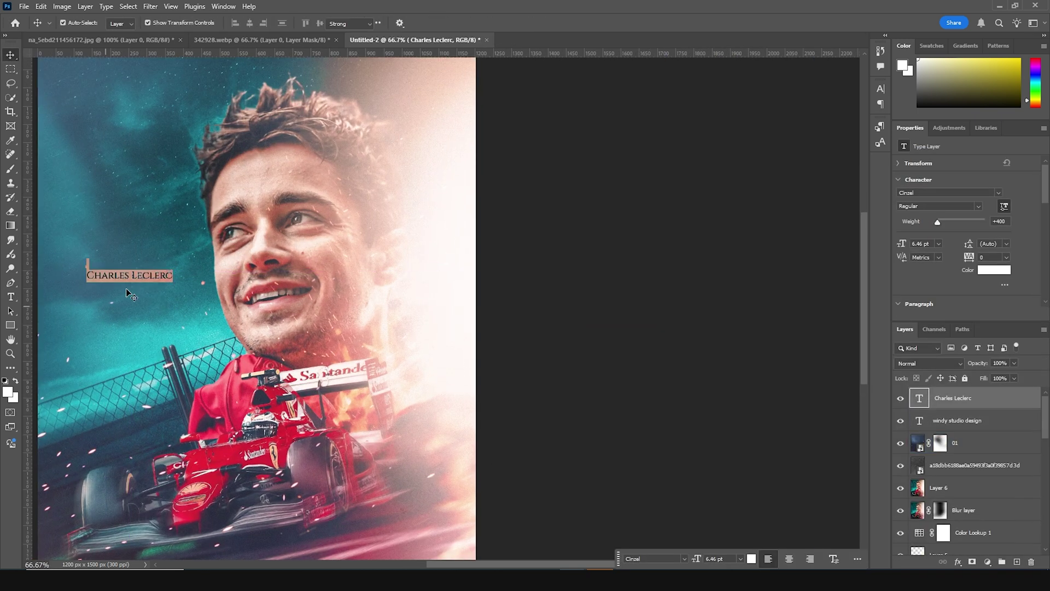
- Add the text "Charles Leclerc" beside the driver's face, enlarge it and move it into place over the sky
key(t)
click(132, 286)
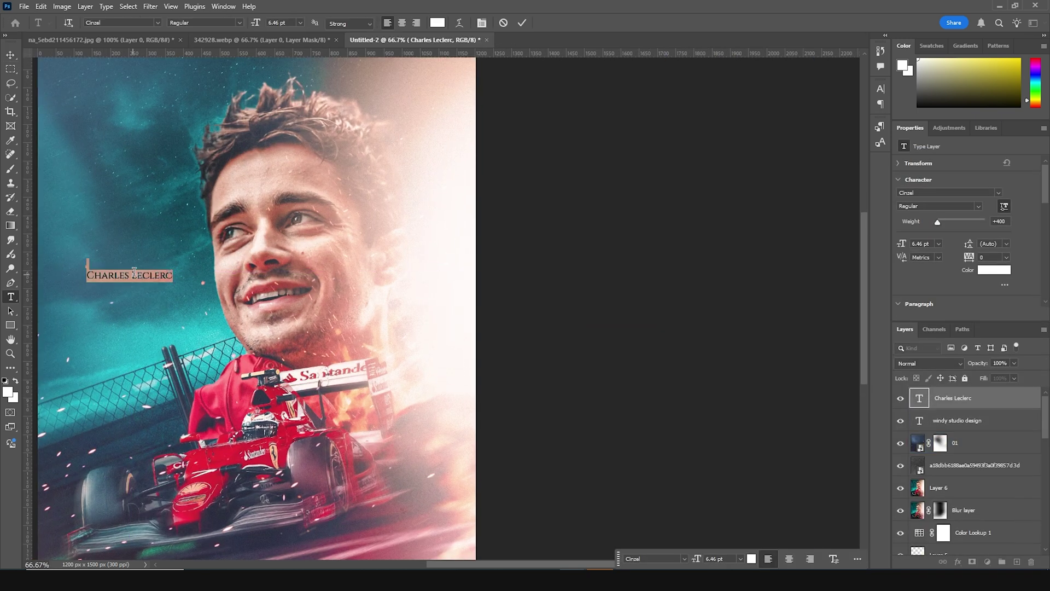
key(Up)
key(Up)
key(Up)
key(Up)
key(Up)
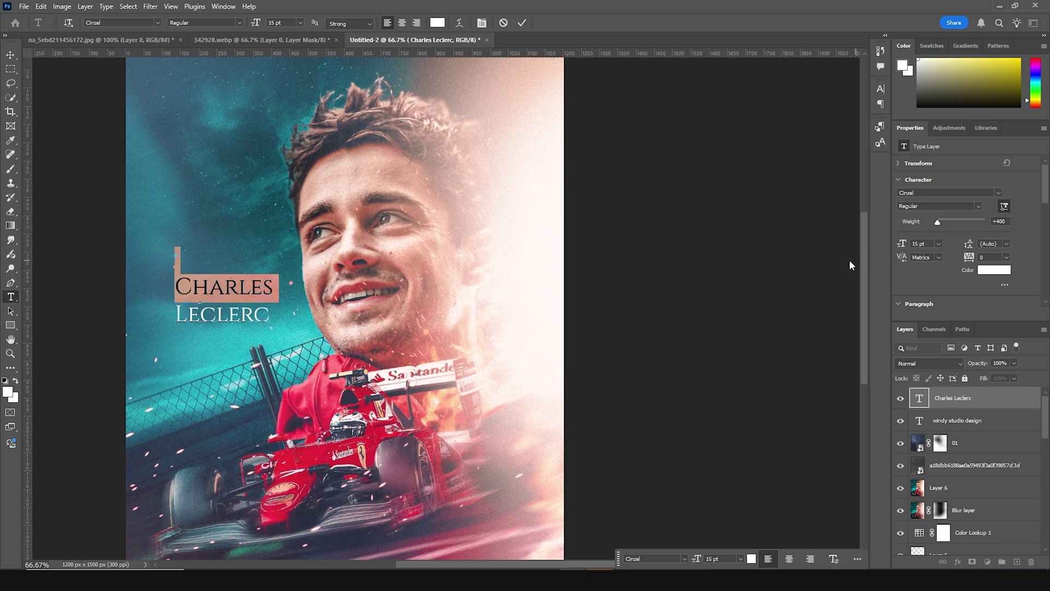
click(10, 54)
drag(237, 286, 229, 257)
- Set the "Leclerc" line of the name text to Bold at 15 pt
click(922, 207)
click(977, 207)
drag(264, 286, 249, 286)
drag(248, 286, 169, 286)
click(976, 207)
click(911, 238)
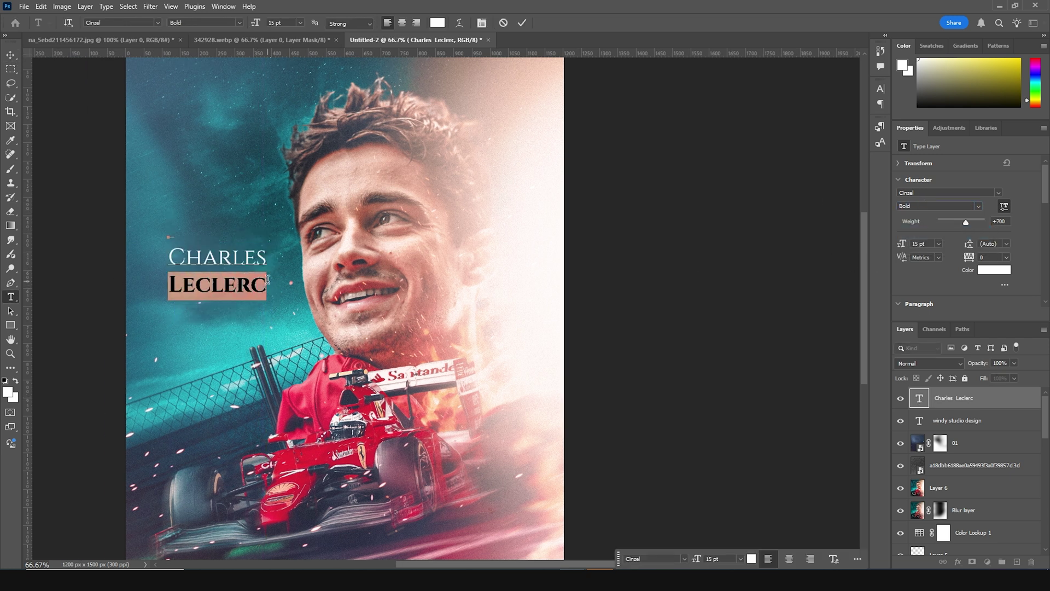
- Set the line spacing of the name text to 12 pt and enlarge the "Charles" line by 3 pt
key(Down)
key(Down)
key(Down)
key(Down)
drag(268, 250, 150, 254)
click(920, 243)
key(Up)
key(Up)
key(Up)
- Enlarge the "Leclerc" line until it is slightly wider than the "Charles" line above it
drag(265, 278, 168, 278)
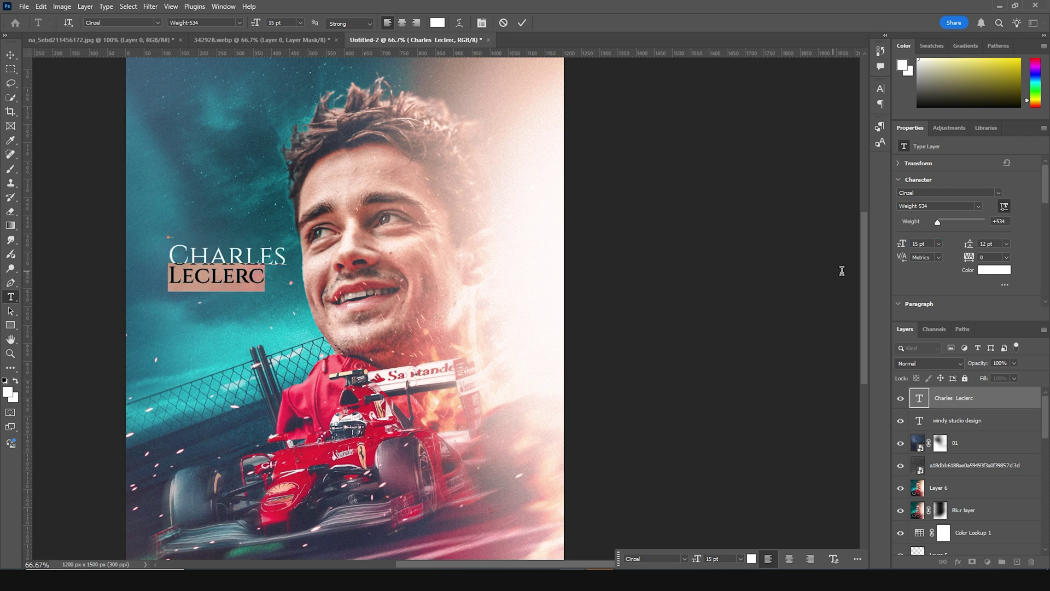
click(920, 243)
key(Up)
key(Up)
key(Up)
key(Up)
key(Up)
key(Up)
key(Up)
key(Up)
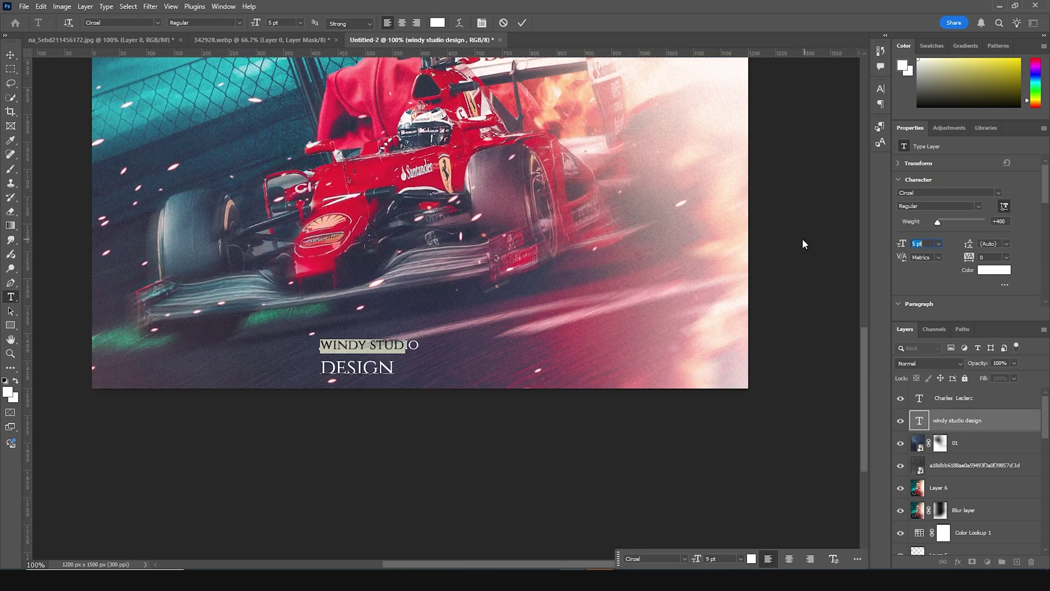
key(Up)
key(Up)
key(ctrl+a)
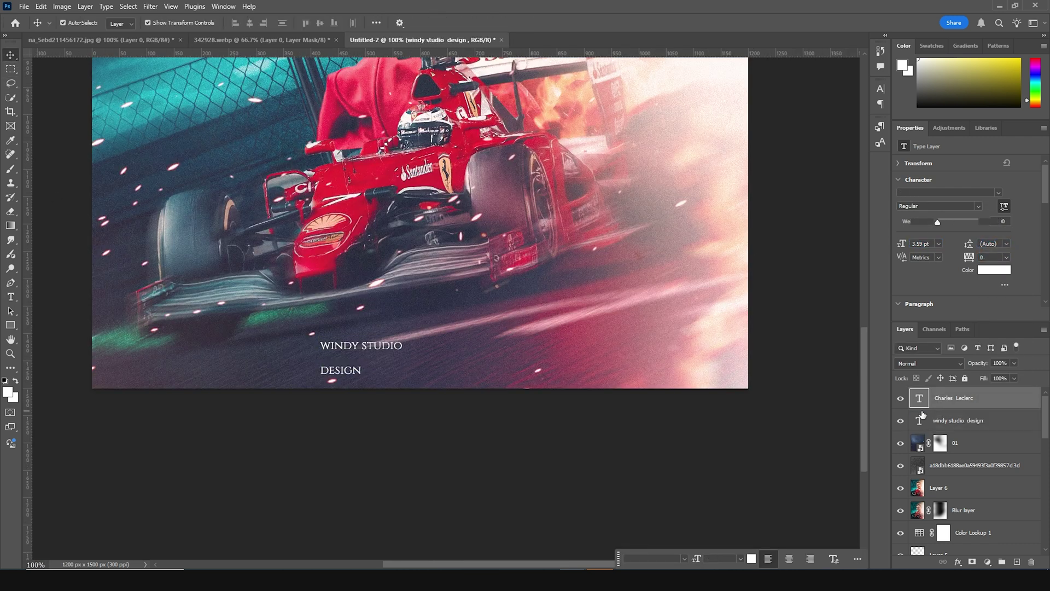
- Change the second line of the studio text to "Sports poster design Tutorial" at 5 pt and move the block further right
key(Return)
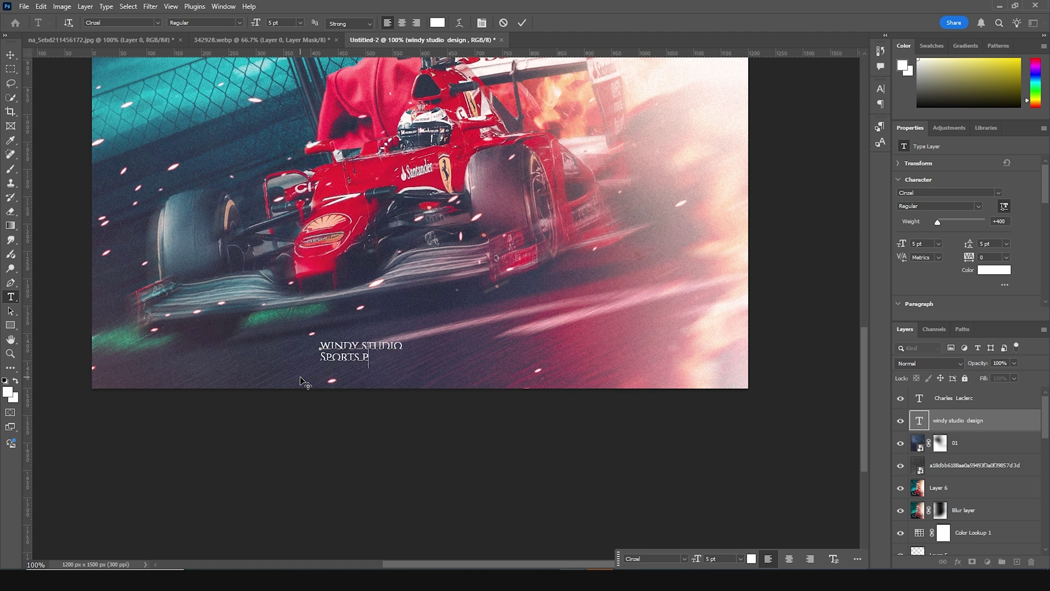
drag(479, 350, 689, 356)
click(10, 55)
- Rebreak the studio text into two lines, "windy studio Sports" above "poster design Tutorial"
double_click(537, 363)
drag(613, 362, 506, 363)
key(BackSpace)
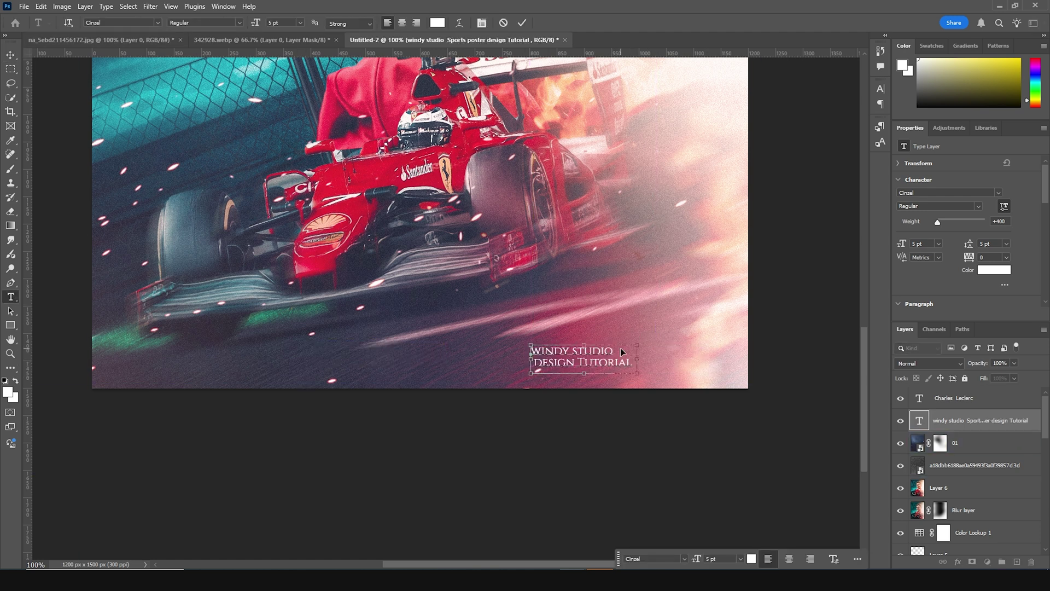
click(656, 351)
key(Return)
key(ctrl+Return)
- Move the two-line studio text to the poster's lower-left corner
key(v)
drag(615, 361, 232, 364)
click(251, 457)
key(ctrl+minus)
key(ctrl+minus)
- Duplicate the studio text to the centre of the poster's bottom edge and change the copy's wording to "follow us :"
drag(332, 261, 274, 317)
alt+drag(220, 475, 336, 475)
double_click(918, 420)
text(subscribe now)
key(BackSpace)
key(BackSpace)
key(BackSpace)
key(BackSpace)
key(BackSpace)
key(BackSpace)
key(BackSpace)
key(BackSpace)
key(BackSpace)
key(BackSpace)
key(BackSpace)
key(BackSpace)
key(BackSpace)
text(follow us :)
drag(352, 479, 409, 480)
key(BackSpace)
key(ctrl+Return)
key(v)
- Replace the wording of the duplicated "follow us :" text near the poster's lower-right corner with "PSD FILES Available Patreon"
double_click(919, 421)
text(CONT)
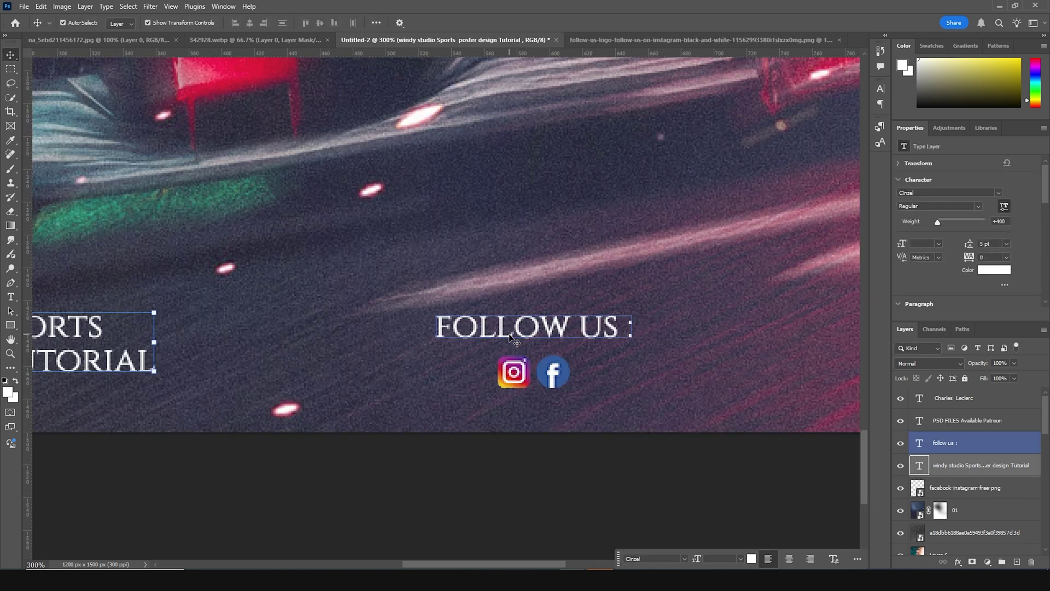
key(shift+Up)
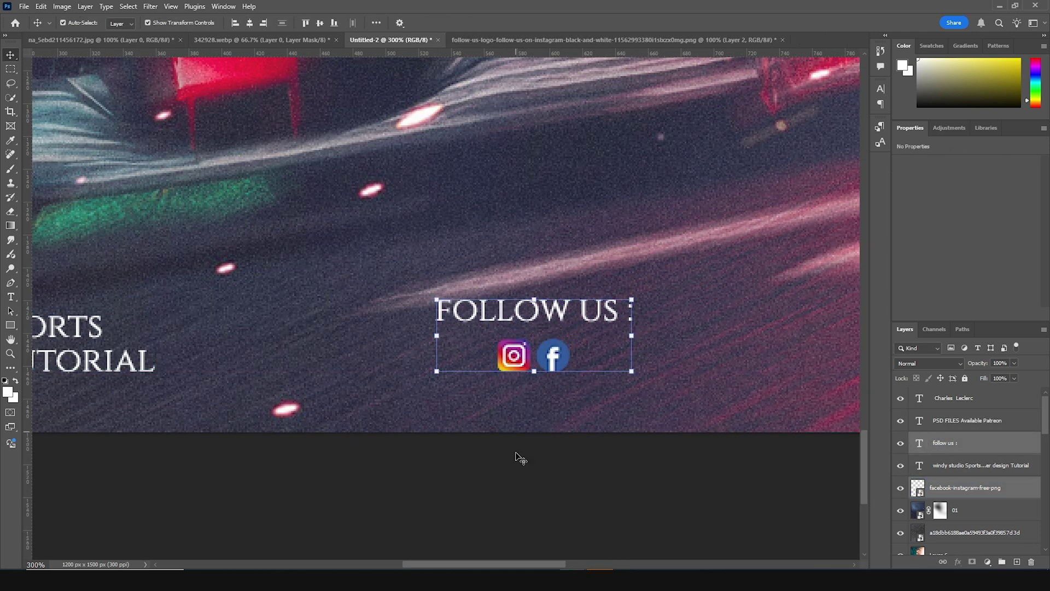
- Add the text "/windystudio" beneath "follow us :" and line it up beside the Instagram and Facebook icons
mouse_move(549, 361)
mouse_down()
mouse_move(503, 321)
mouse_move(579, 352)
mouse_move(558, 344)
mouse_up()
double_click(919, 443)
text(/windystudio)
click(10, 55)
shift+click(493, 356)
click(607, 502)
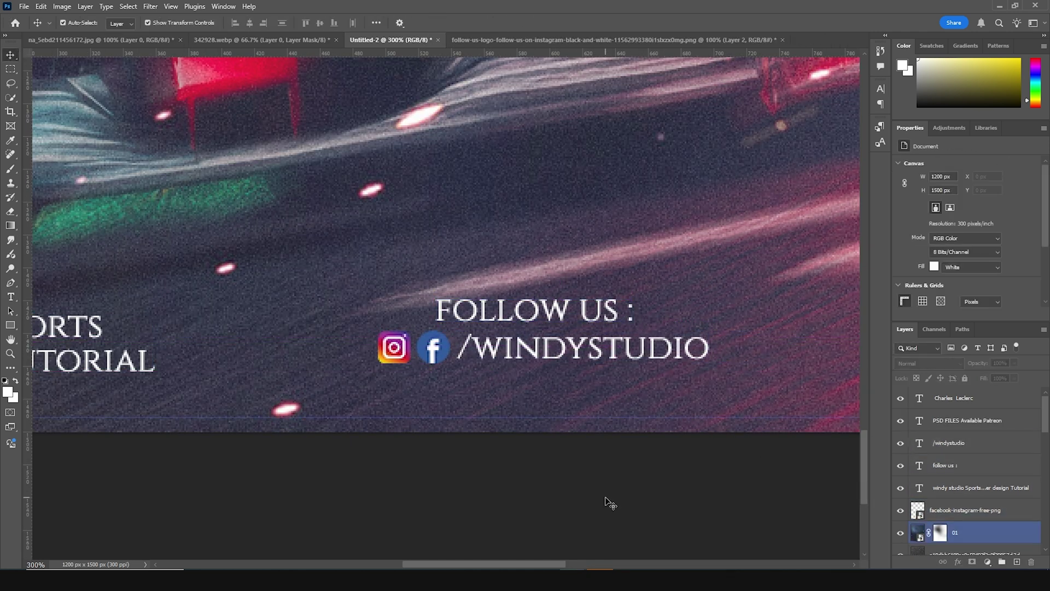
- Move the "PSD FILES Available Patreon" text near the poster's lower-right corner, level with the other footer texts
key(ctrl+minus)
key(ctrl+minus)
click(631, 399)
drag(441, 344, 663, 399)
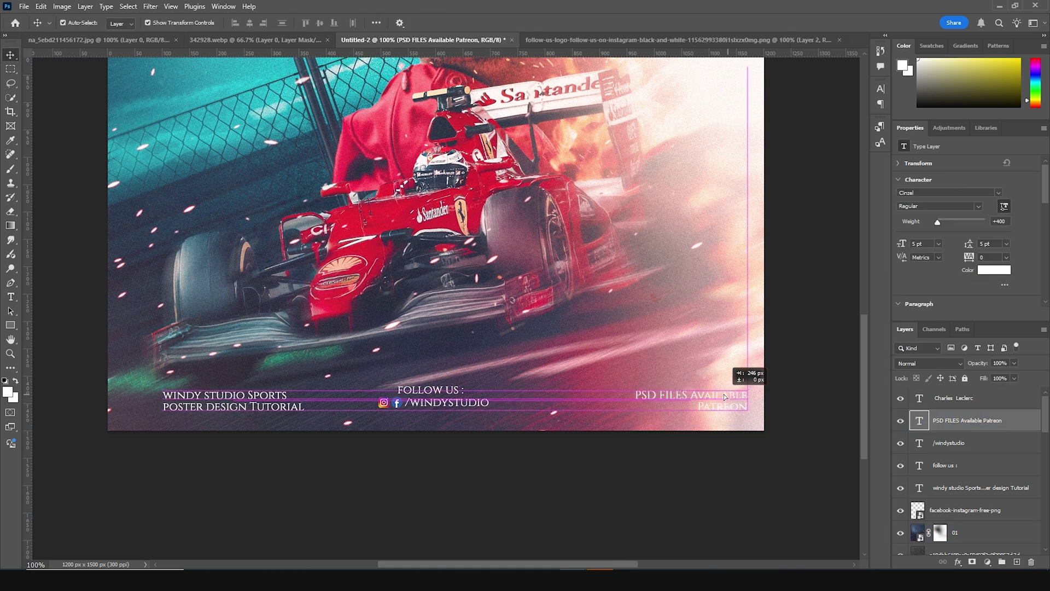